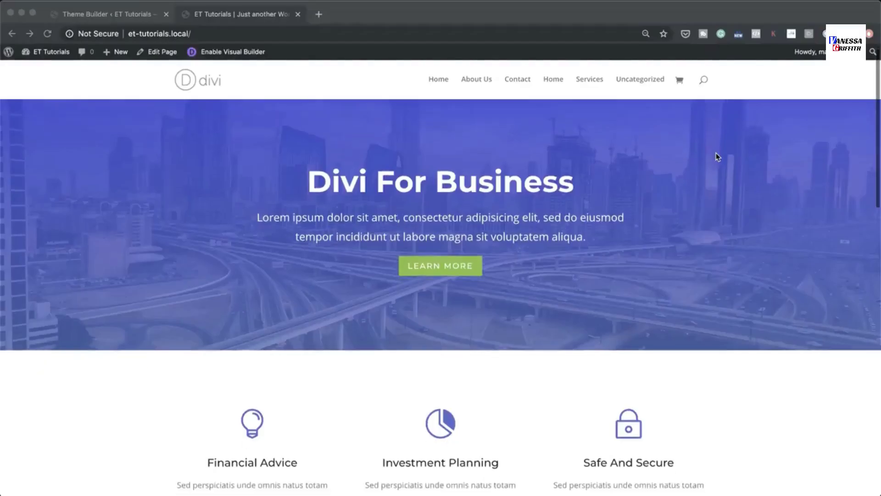
Look over the finished footer at the end of the site's home page, including its call-to-action block and link columns.
scroll(718, 156, "down", 2)
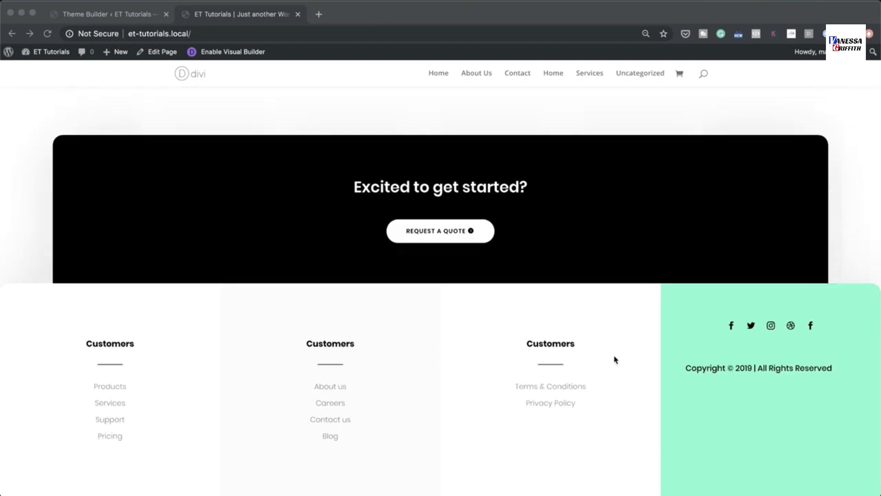
scroll(616, 358, "up", 2)
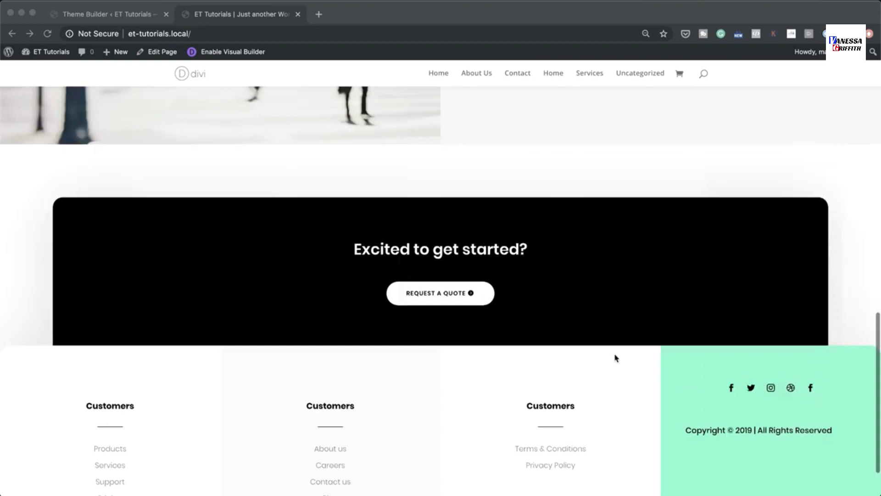
scroll(616, 358, "down", 2)
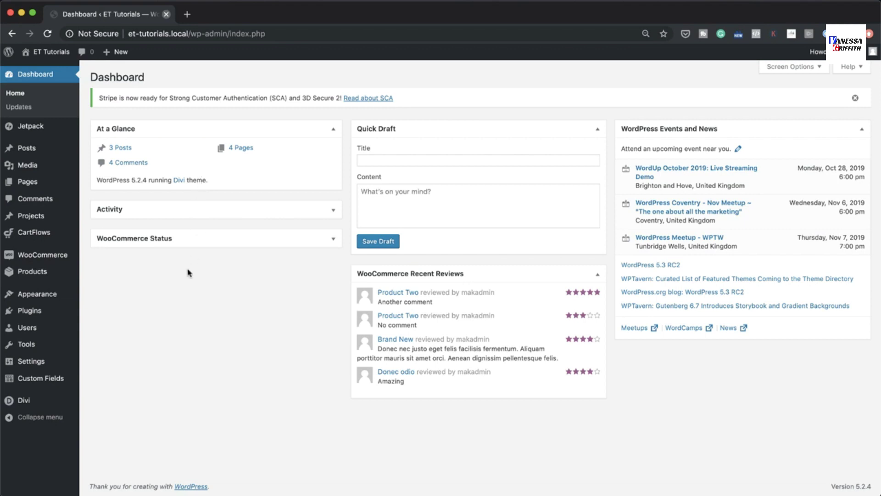
Open the Divi Theme Builder and start building a global footer from scratch, dismissing the row insertion prompt.
mouse_move(49, 402)
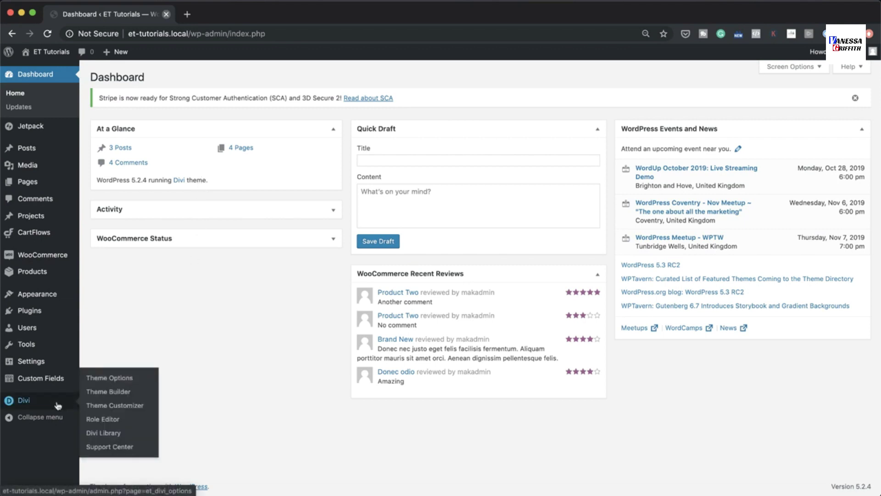
left_click(106, 393)
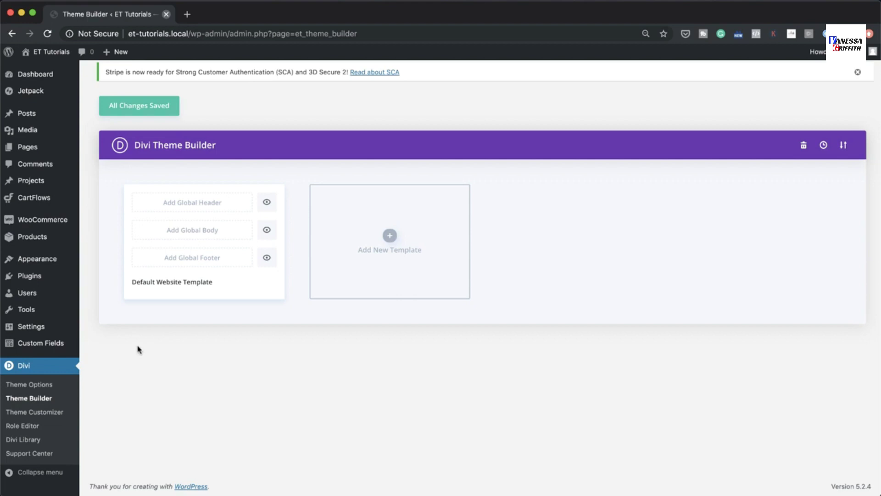
left_click(207, 262)
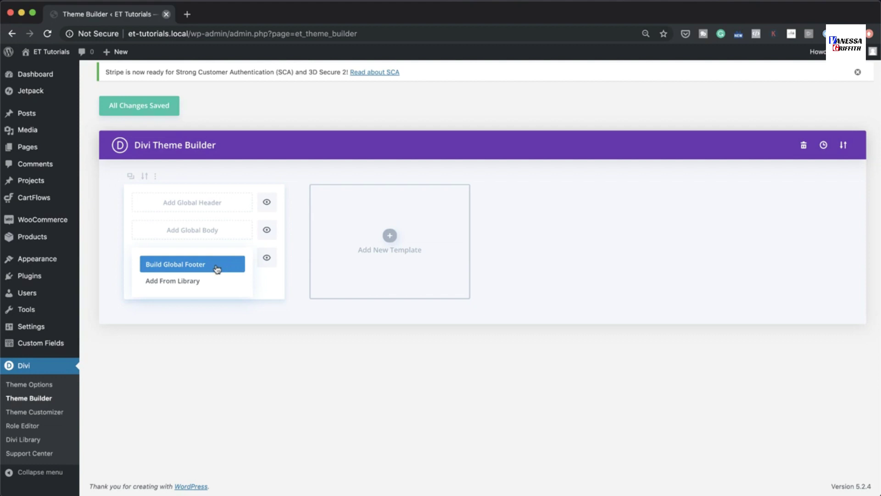
left_click(211, 269)
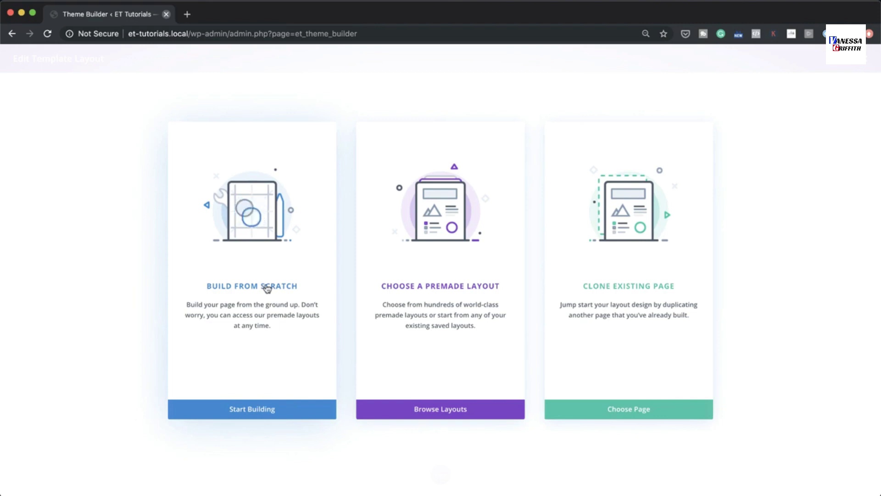
left_click(265, 288)
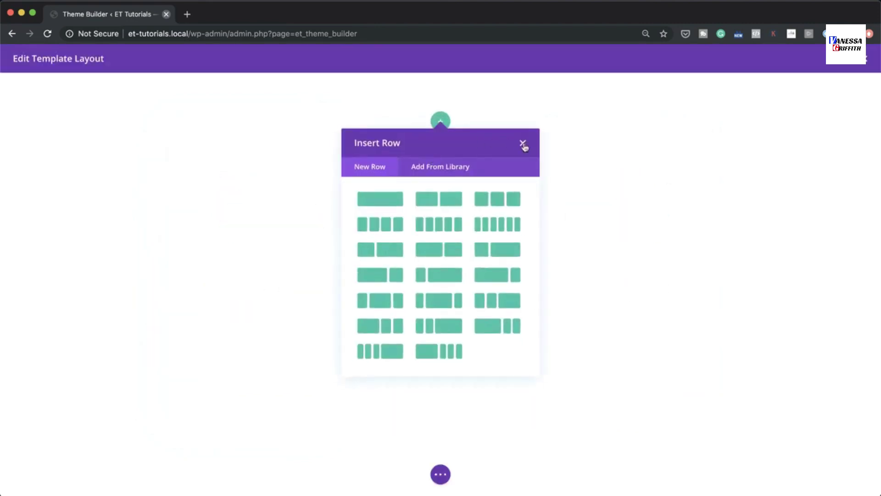
left_click(523, 144)
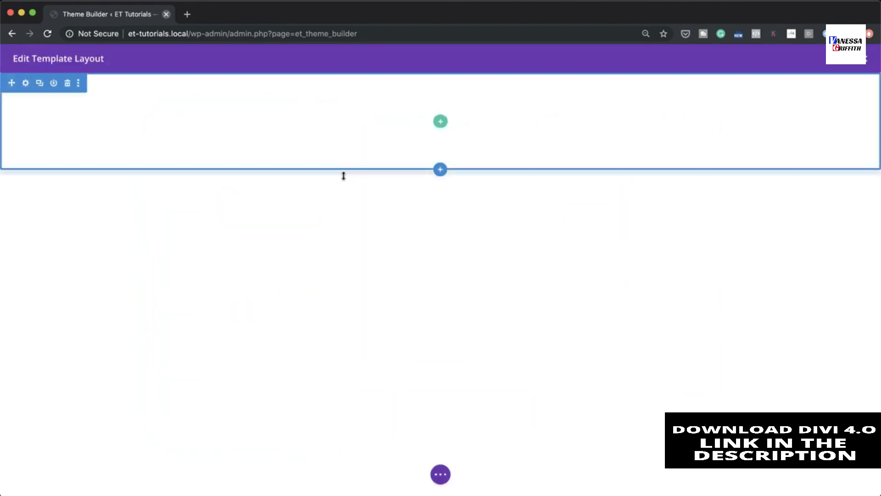
Set the background color of the footer's first section to #000000.
left_click(25, 85)
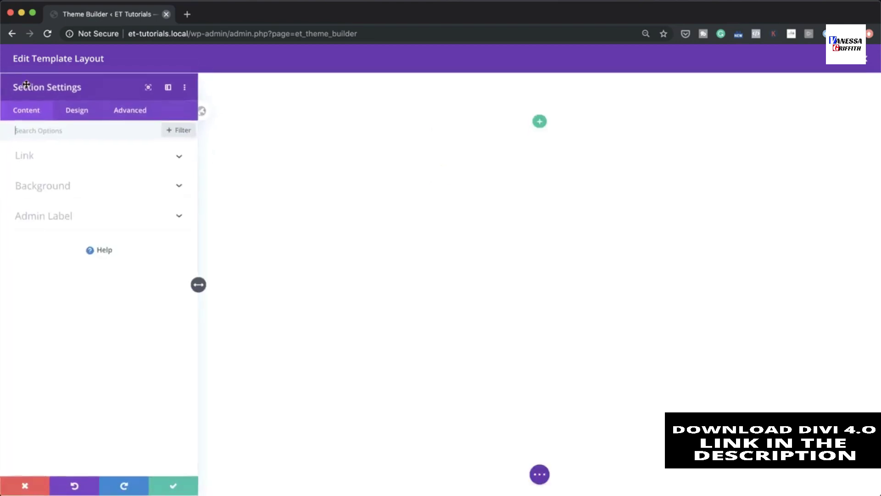
left_click(61, 190)
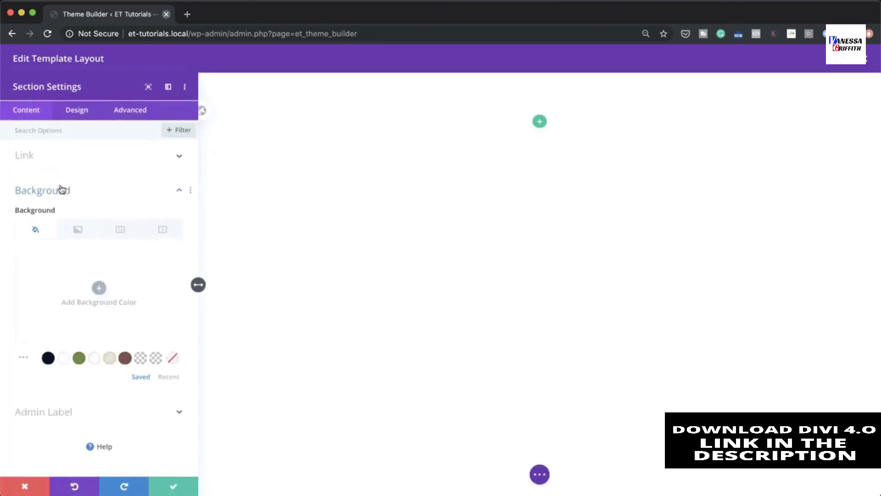
left_click(99, 289)
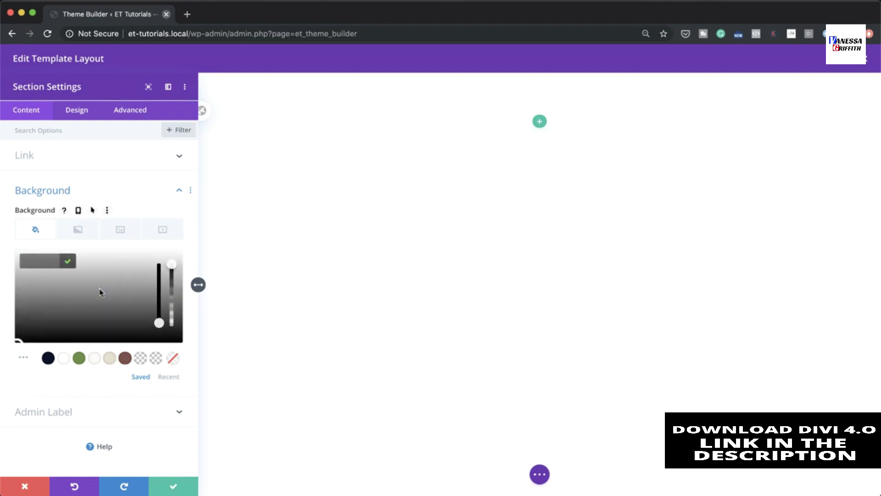
left_click(36, 261)
type("#000000")
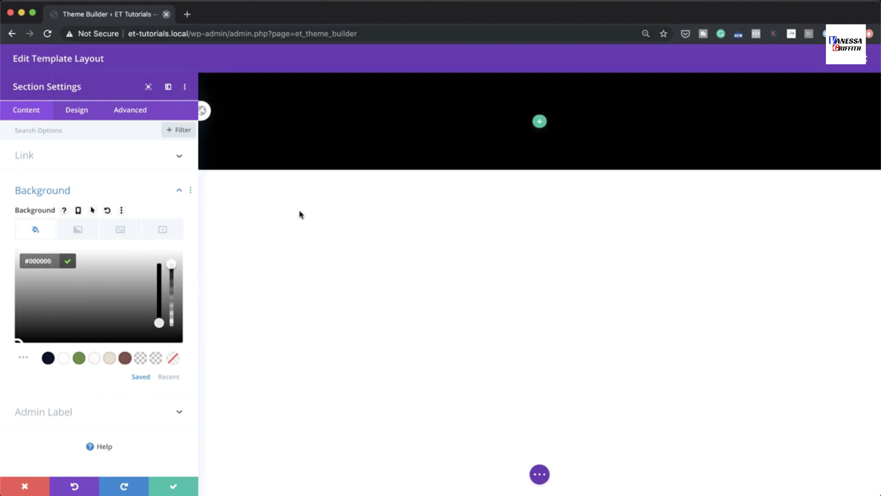
Set the section's top, bottom, left and right margins to 6vw, linking each opposite pair.
left_click(79, 114)
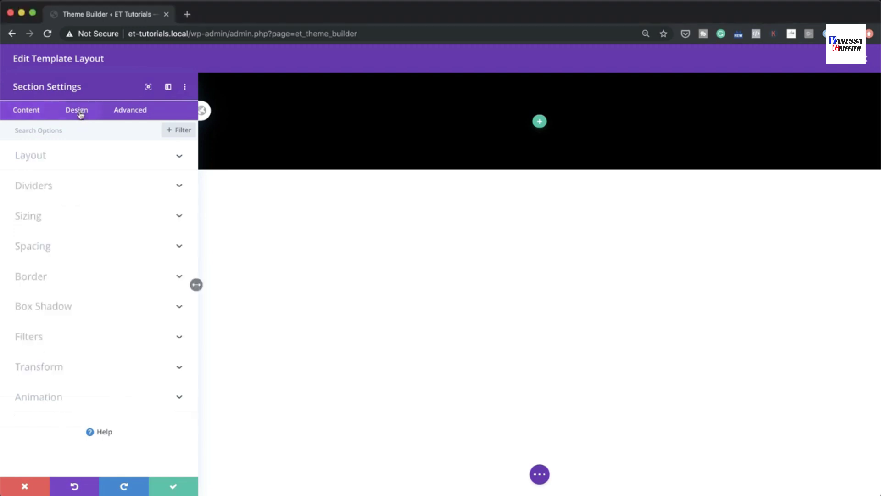
left_click(51, 246)
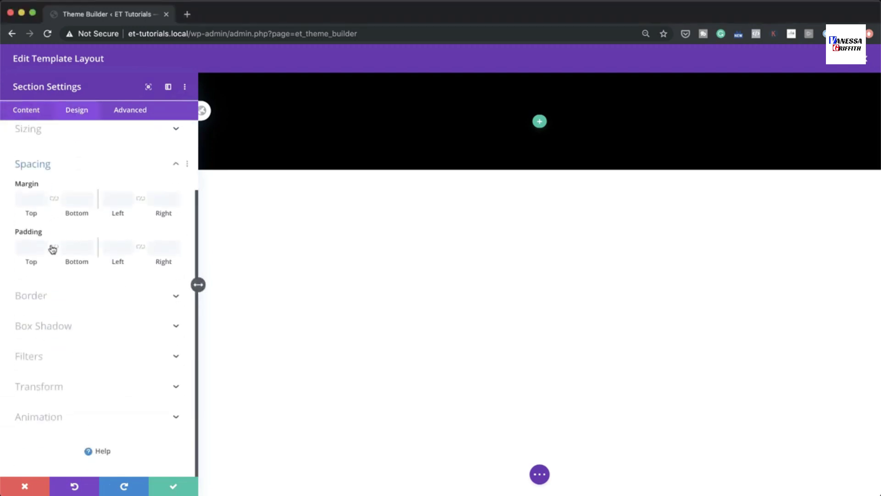
left_click(28, 203)
type("6vw")
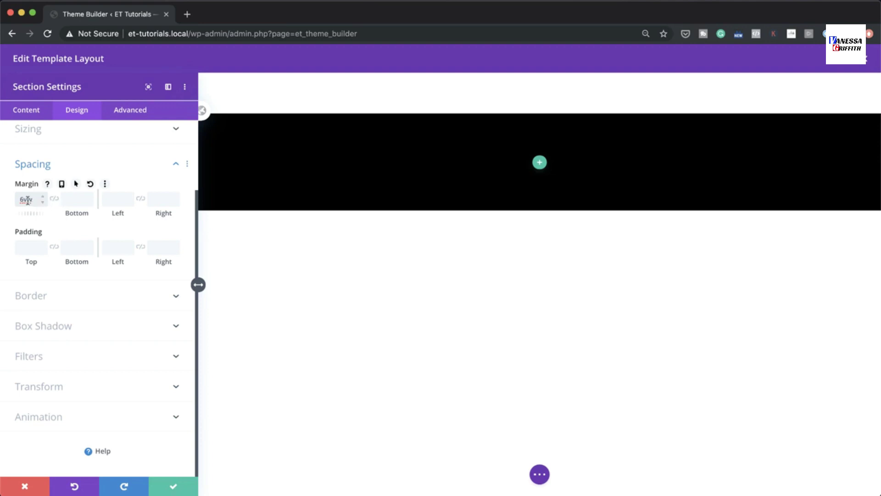
left_click(55, 198)
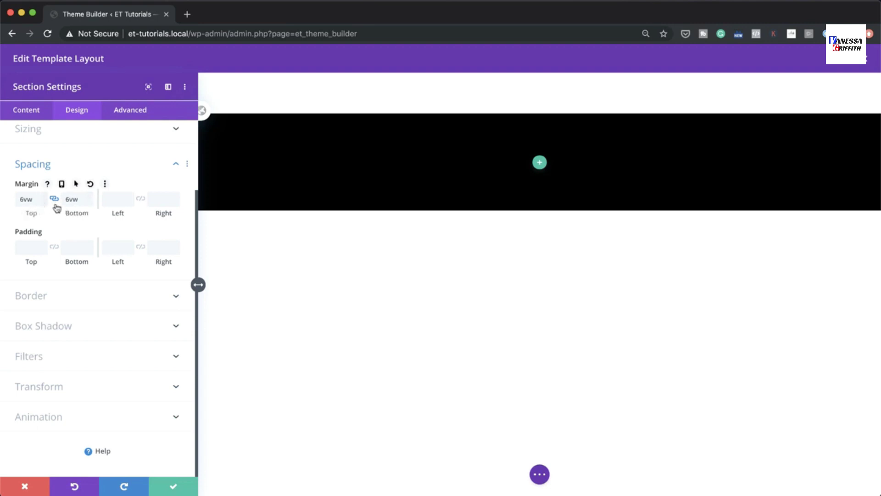
left_click(113, 200)
type("6vw")
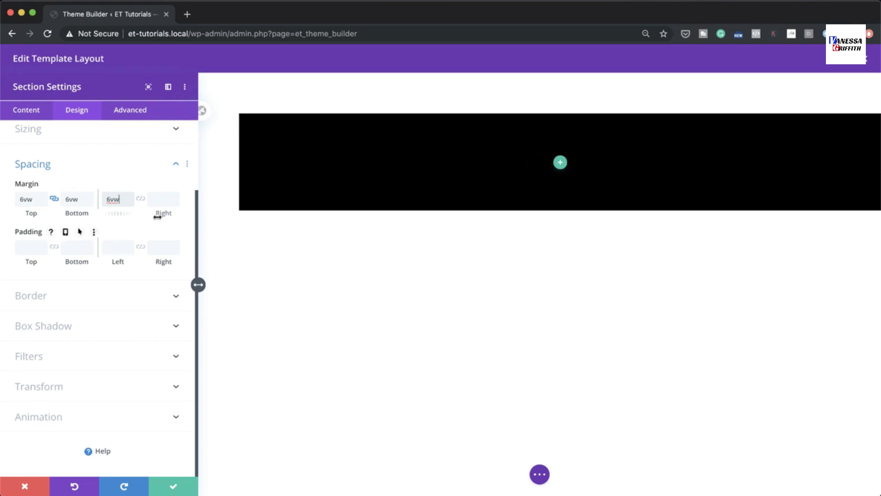
left_click(141, 200)
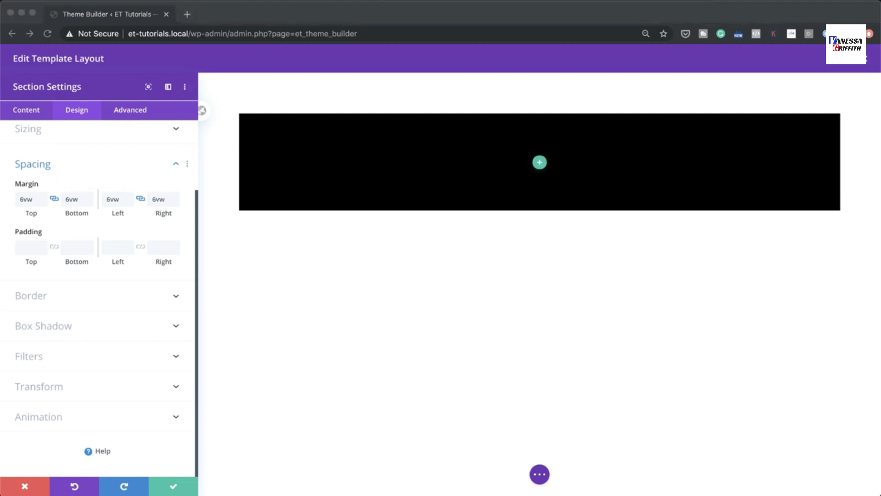
Set the section's left and right padding to 30px with the two values linked.
left_click(112, 248)
type("30px")
left_click(141, 247)
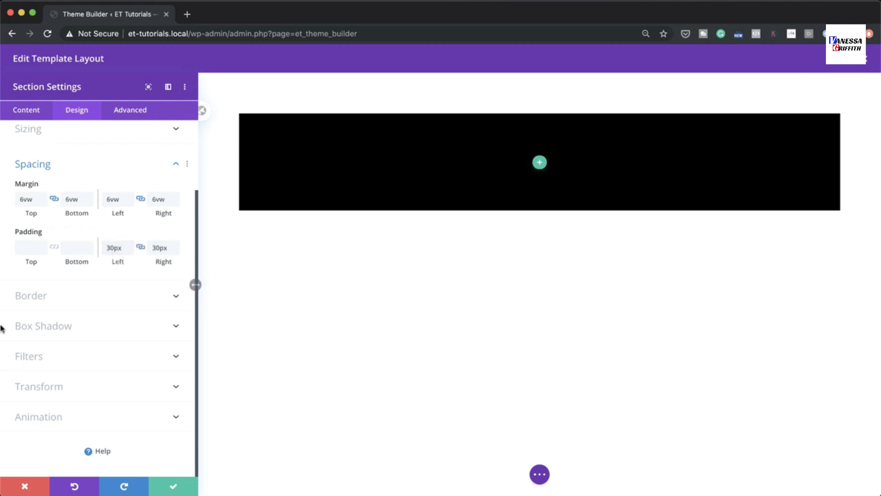
Unlink the section's rounded corners and set the top-left and top-right corners to 20px.
left_click(74, 302)
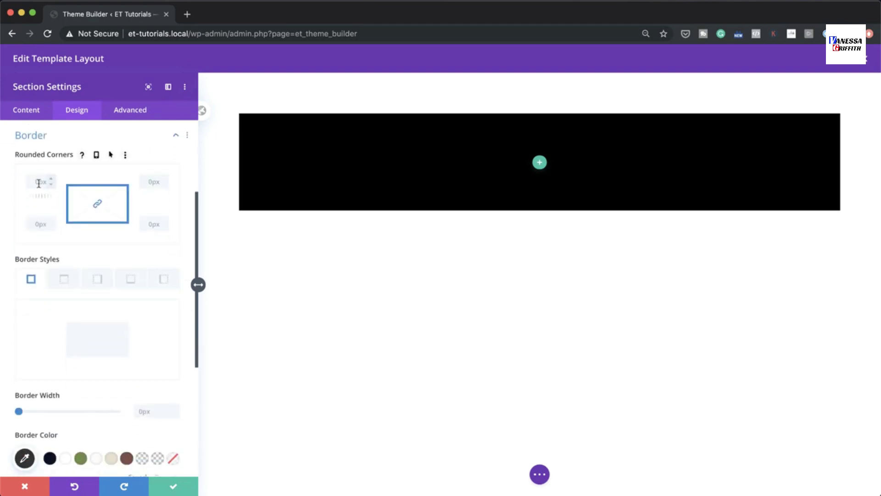
left_click(100, 207)
left_click(99, 207)
left_click(98, 204)
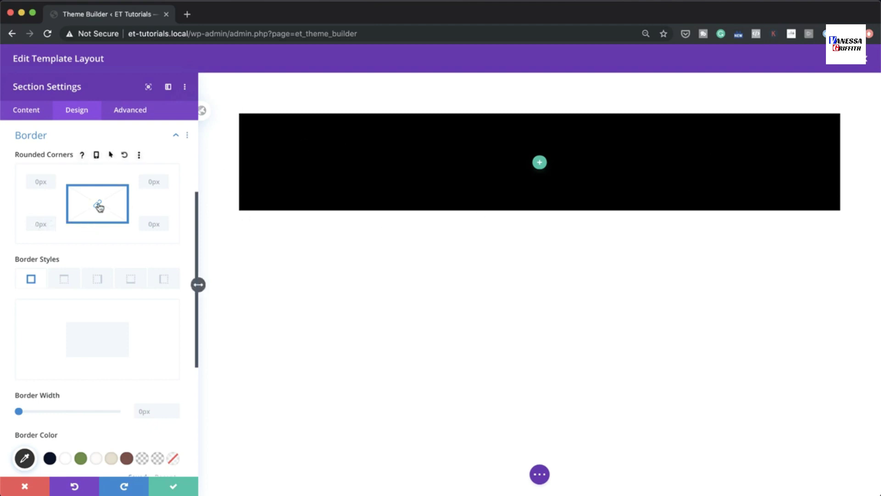
left_click(37, 180)
type("20")
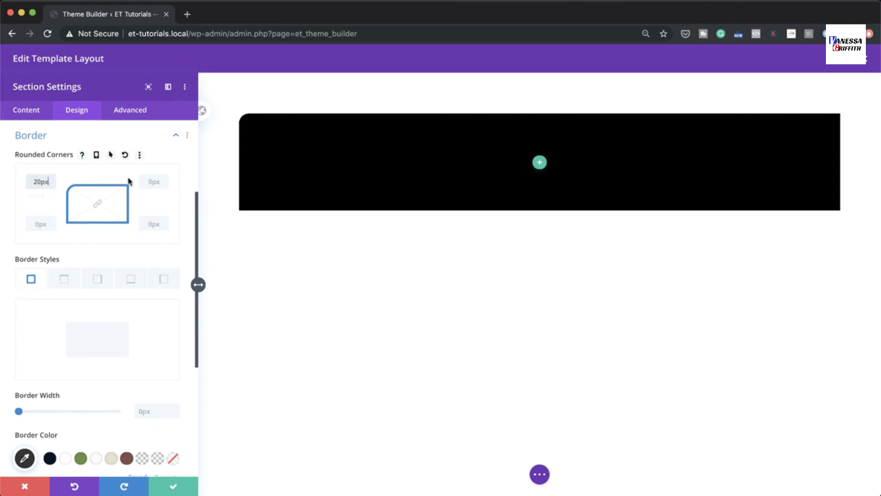
left_click(149, 182)
type("20")
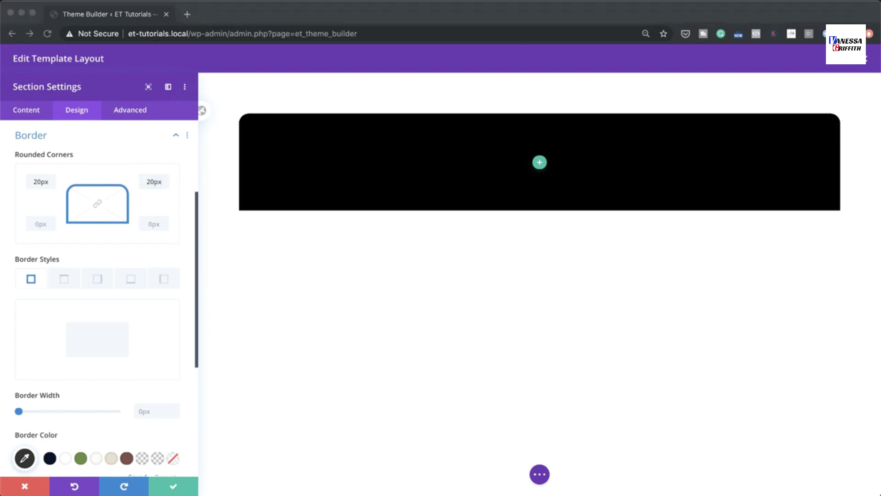
Apply the box shadow preset that casts the shadow directly below the section.
scroll(116, 358, "down", 5)
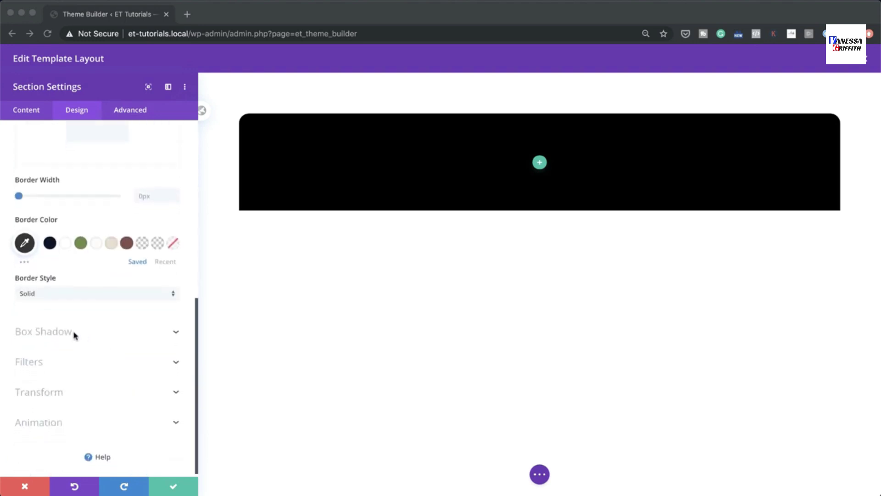
left_click(65, 336)
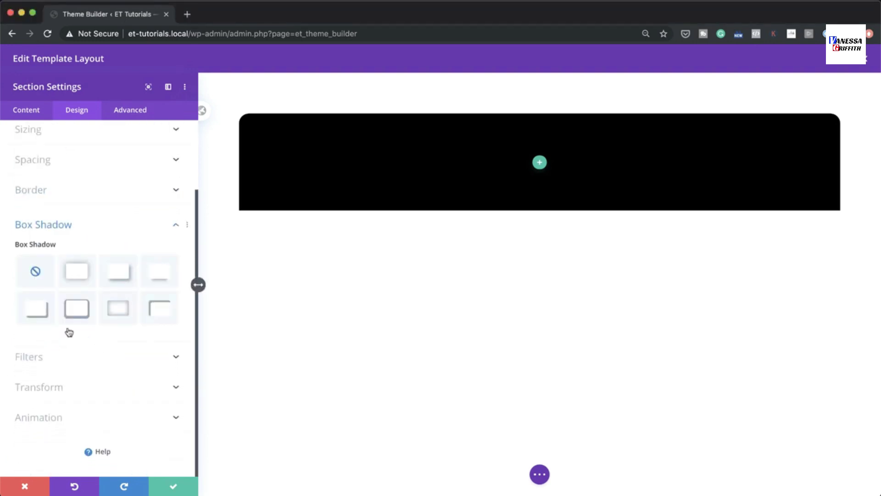
left_click(163, 274)
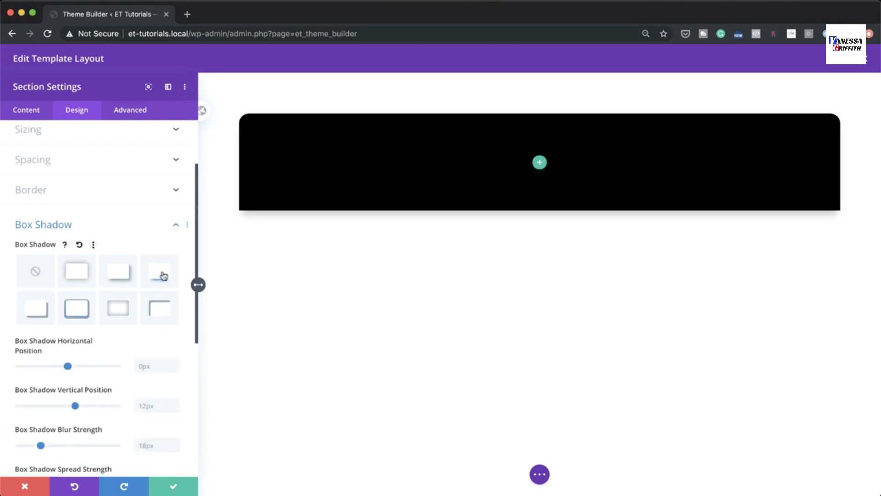
Set the box shadow color to rgba(0,0,0,0.18) and save the section settings.
scroll(118, 394, "down", 2)
scroll(117, 396, "down", 1)
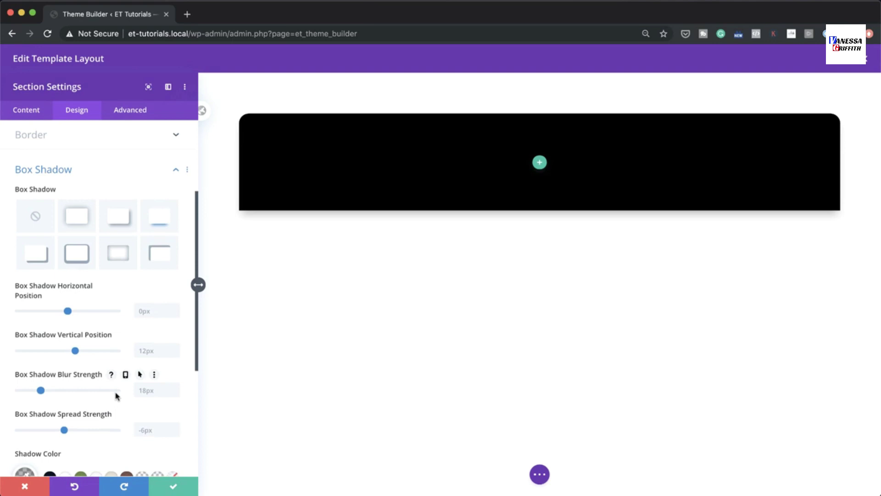
scroll(115, 393, "down", 3)
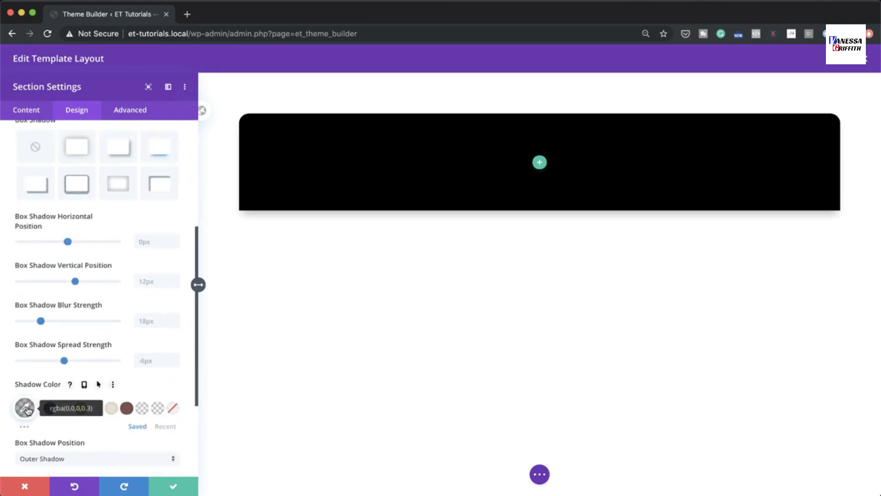
left_click(25, 407)
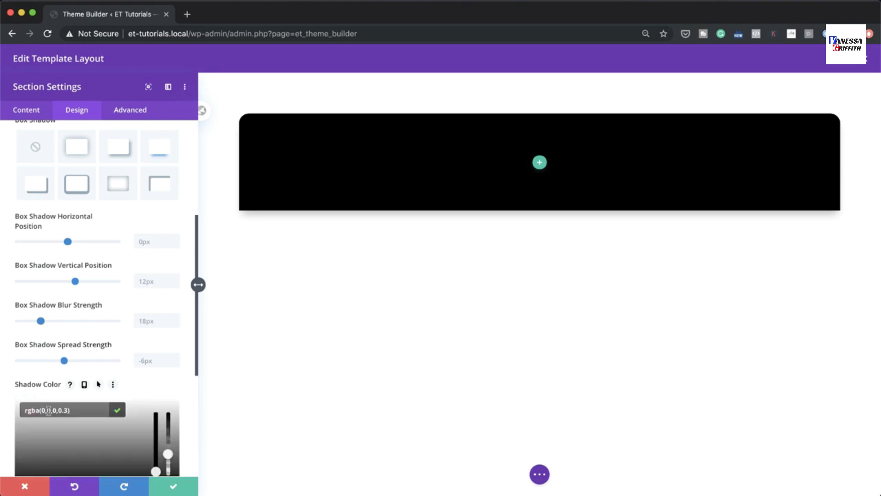
triple_click(55, 409)
type("rgba(0,0,0,0.18)")
scroll(157, 359, "down", 1)
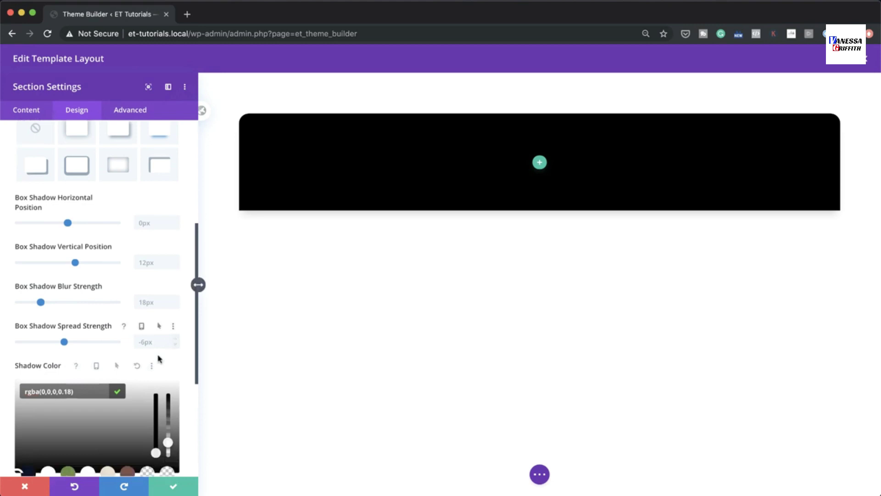
scroll(157, 358, "down", 1)
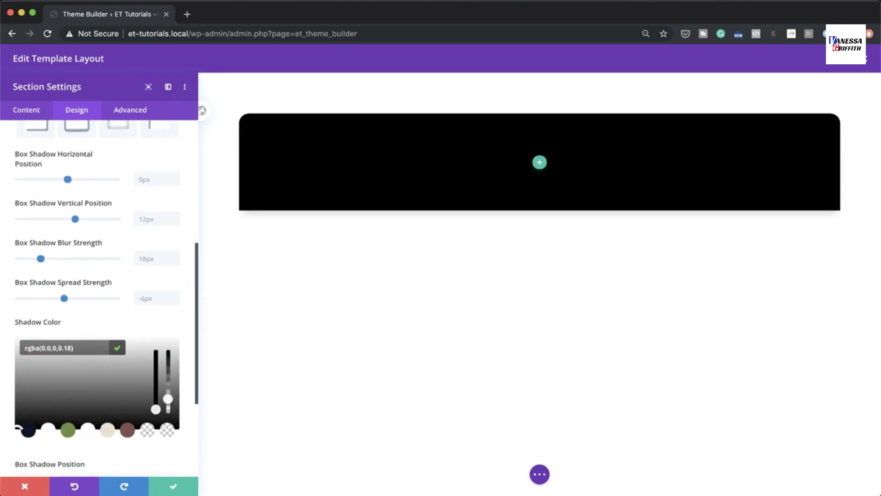
left_click(174, 486)
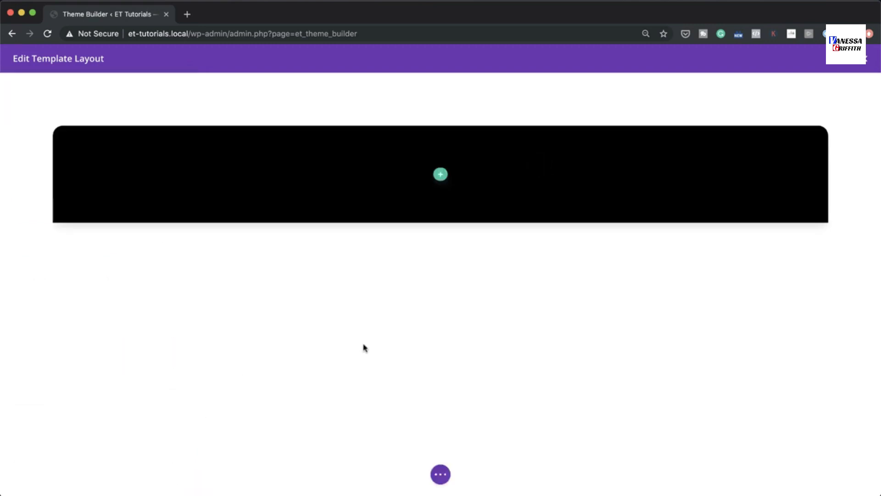
Insert a single-column row into the black section.
left_click(441, 174)
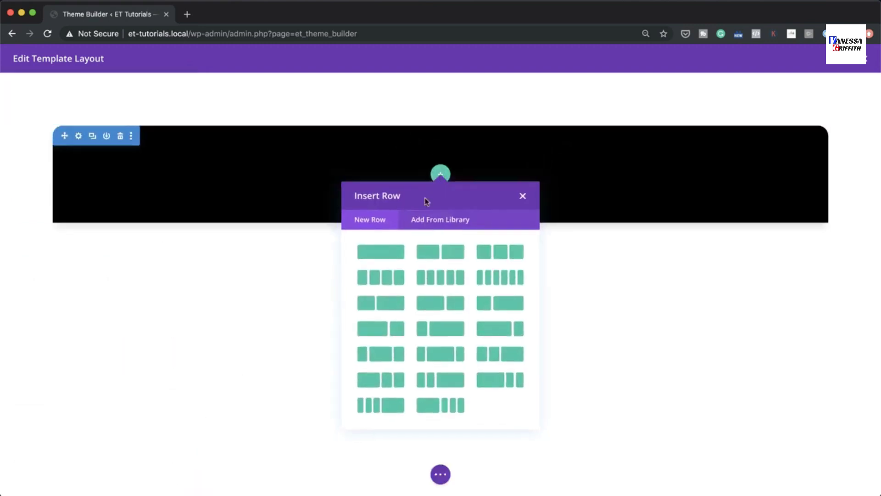
left_click(384, 252)
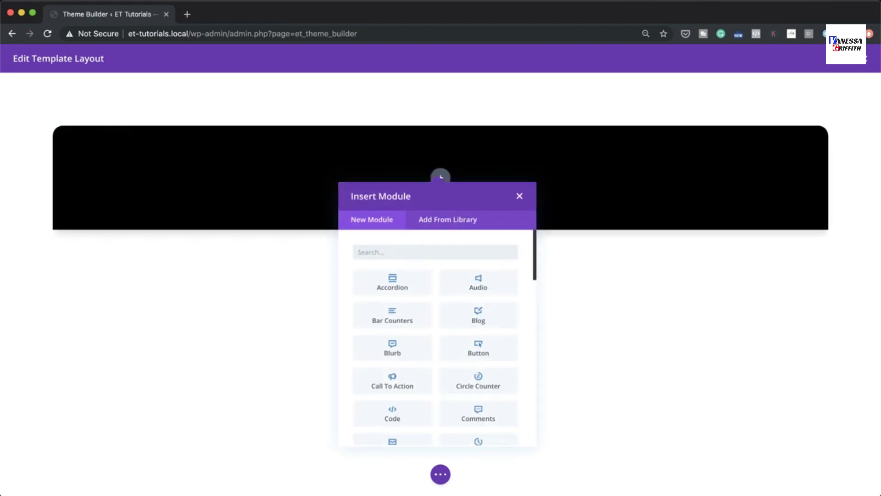
Insert a Text module into the row and replace its placeholder body with "Exited to get started?".
type("text")
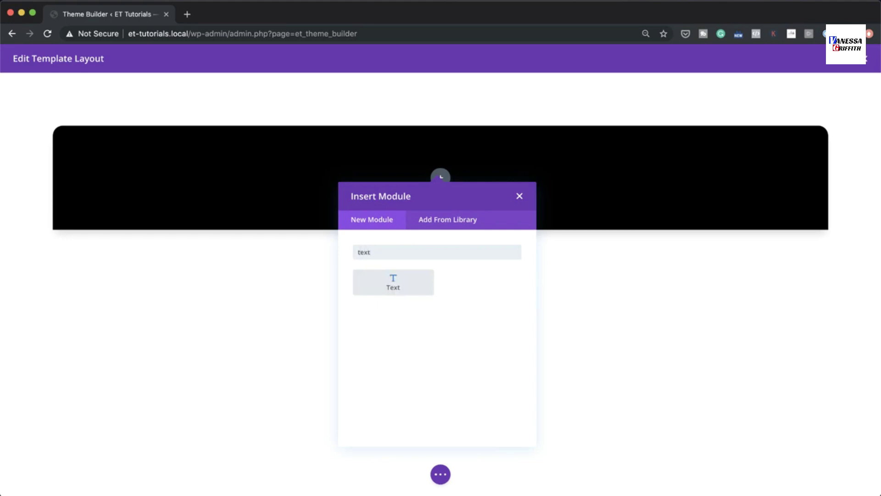
left_click(406, 277)
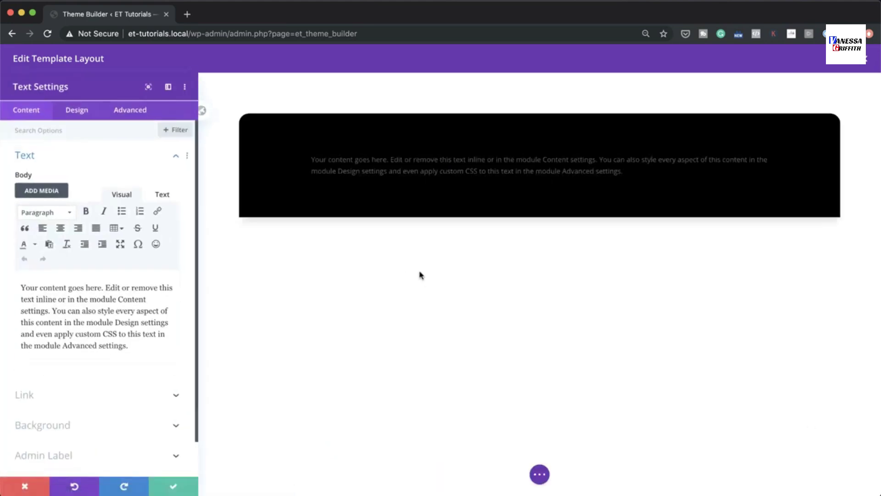
left_click_drag(20, 286, 158, 342)
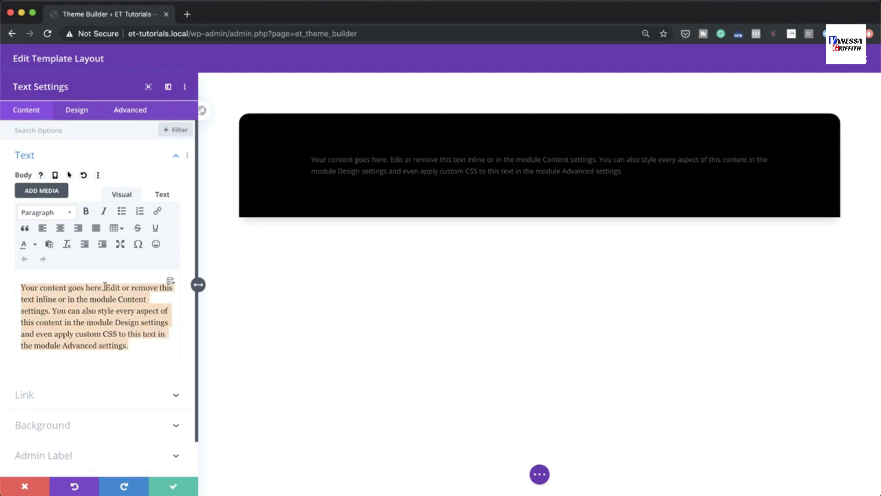
key("BackSpace")
type("Exited to get started?")
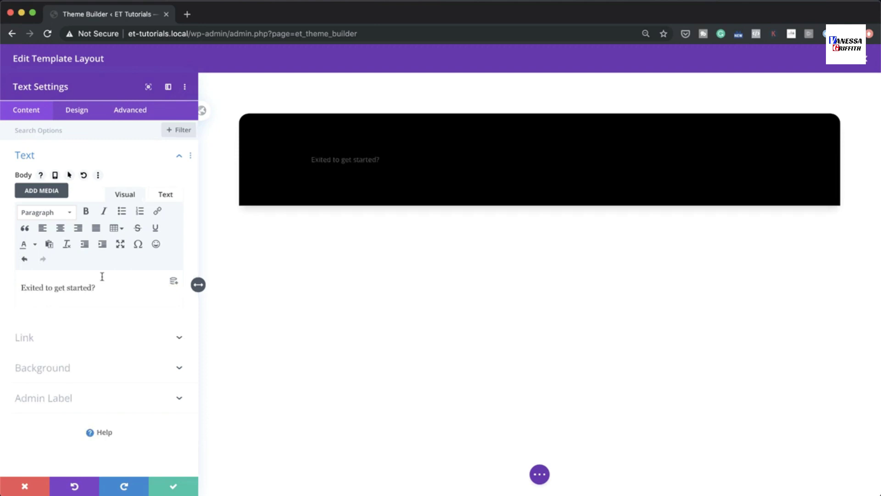
Format the "Exited to get started?" line as Heading 2.
left_click_drag(102, 287, 22, 289)
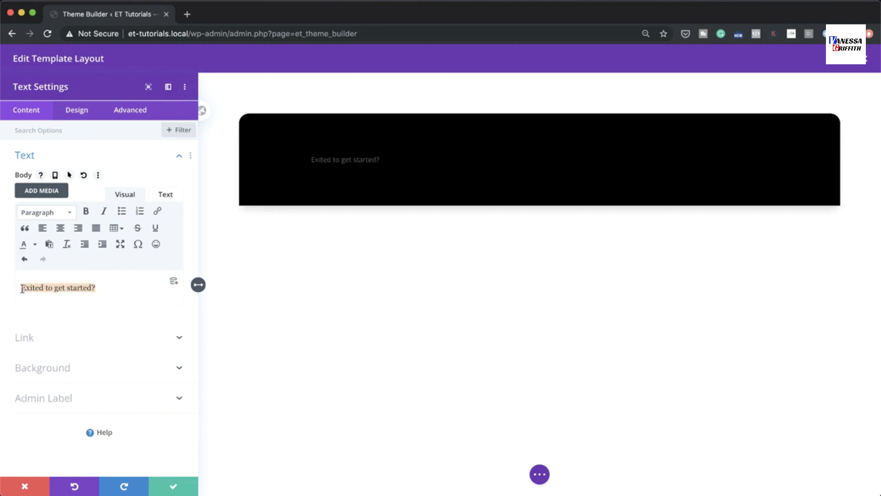
left_click(64, 212)
left_click(71, 273)
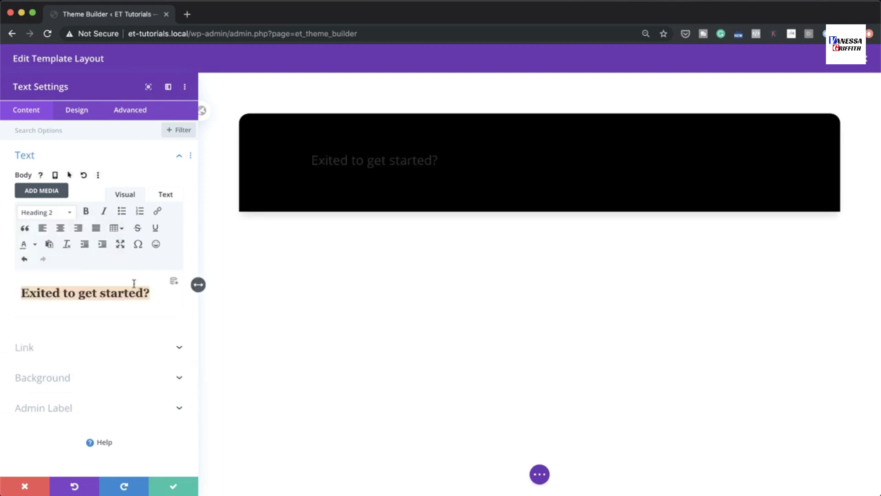
Set the text module's Heading 2 font to Poppins.
left_click(86, 114)
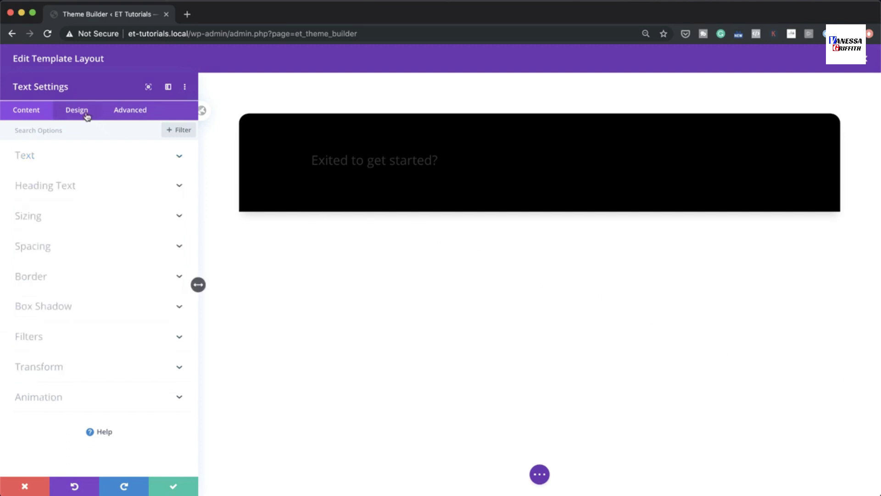
left_click(75, 190)
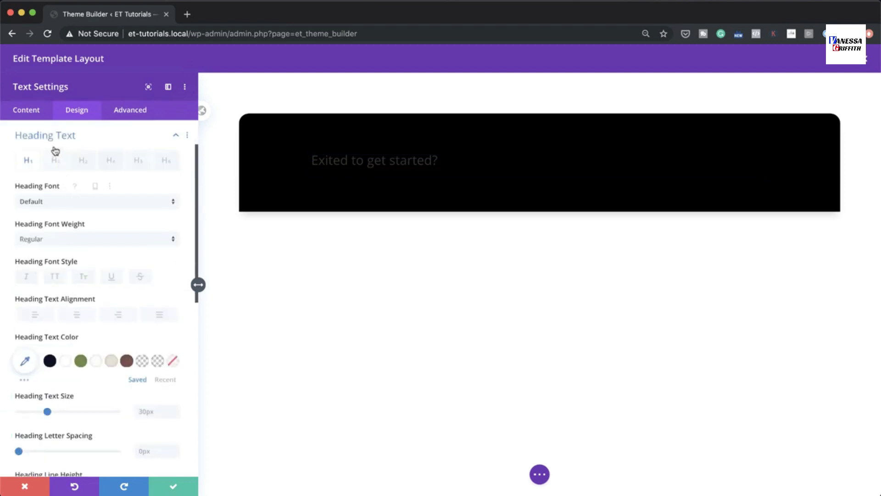
left_click(59, 164)
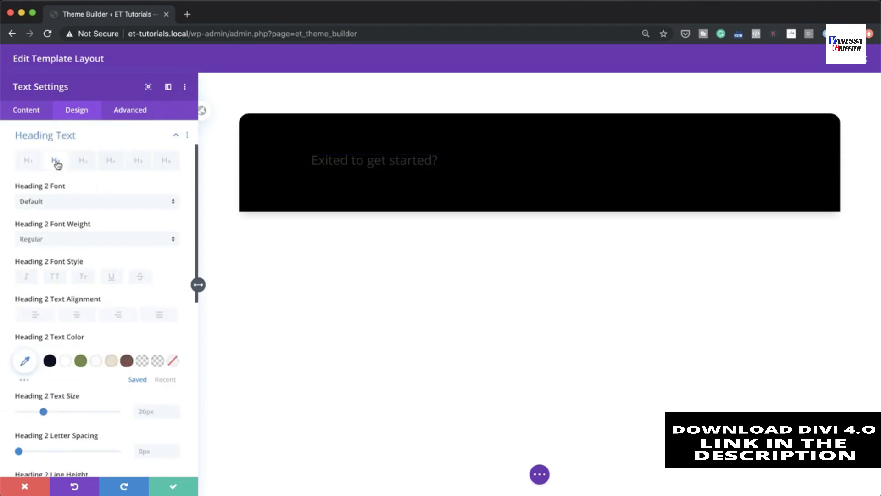
left_click(59, 203)
left_click(95, 104)
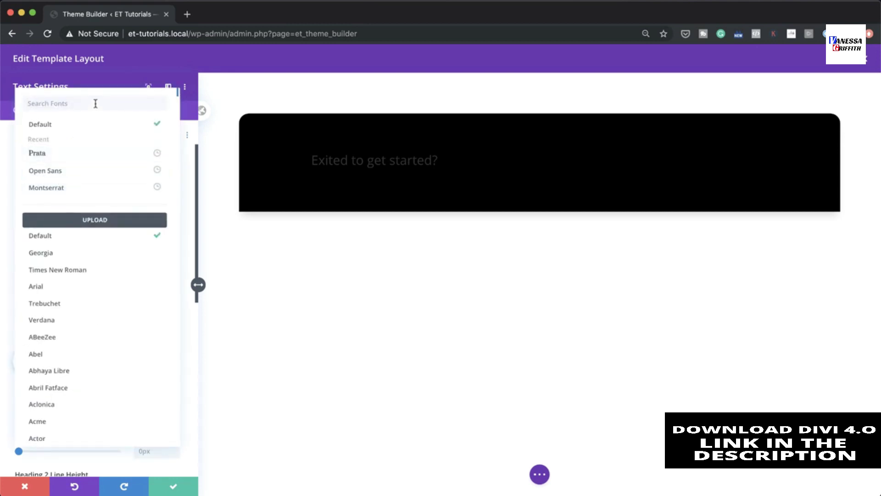
type("pop")
left_click(98, 124)
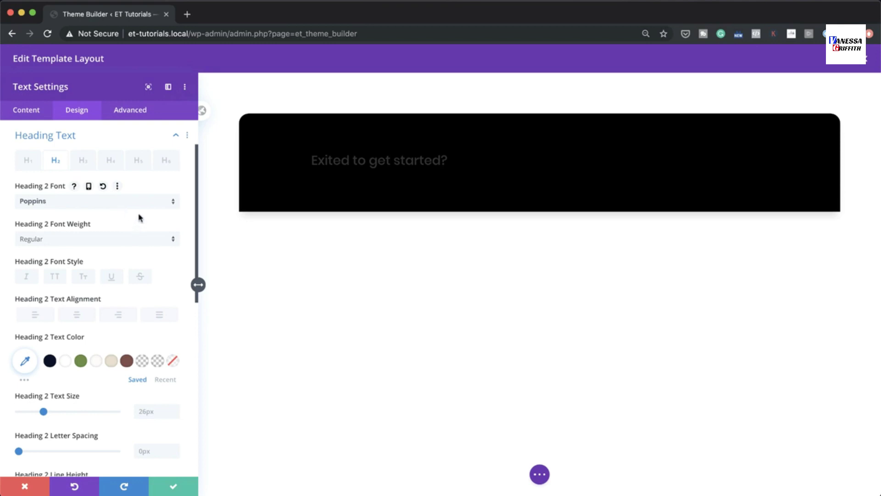
Make the Heading 2 text Semi Bold, centered and white, with a text size of 31px.
left_click(88, 242)
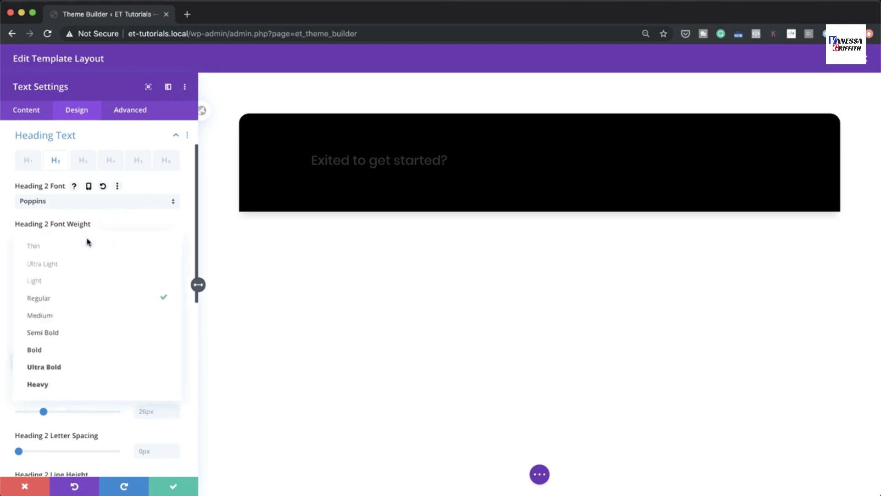
left_click(105, 338)
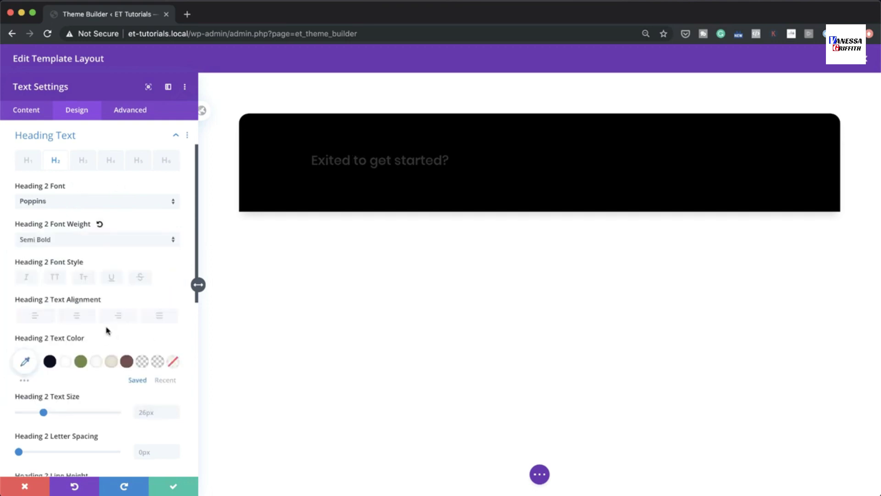
left_click(76, 316)
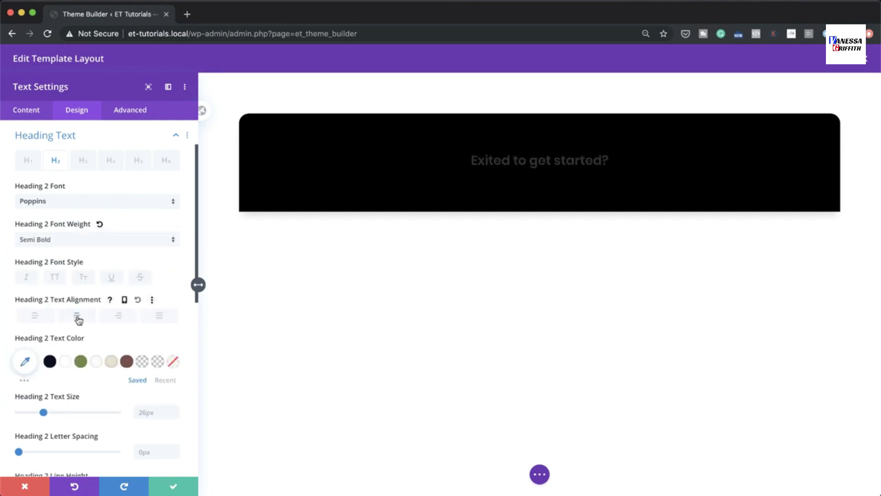
left_click(65, 362)
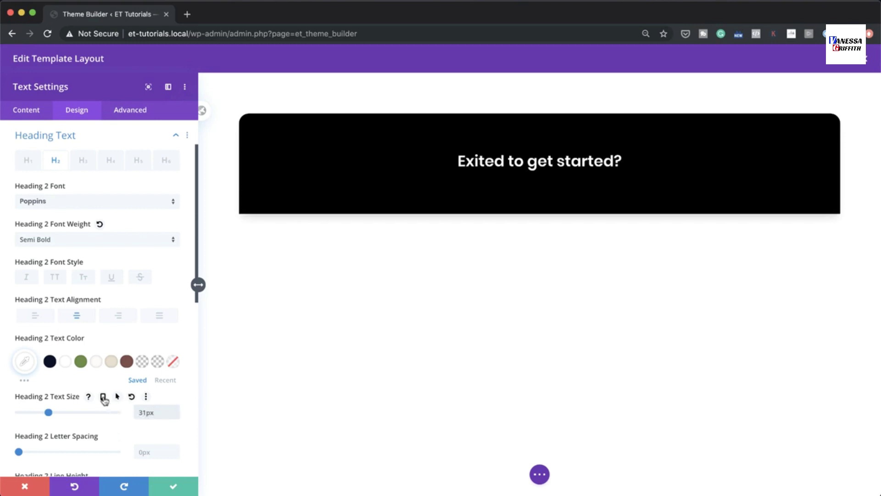
Enable responsive sizing for the Heading 2 text and set its phone text size to 18.
left_click(103, 397)
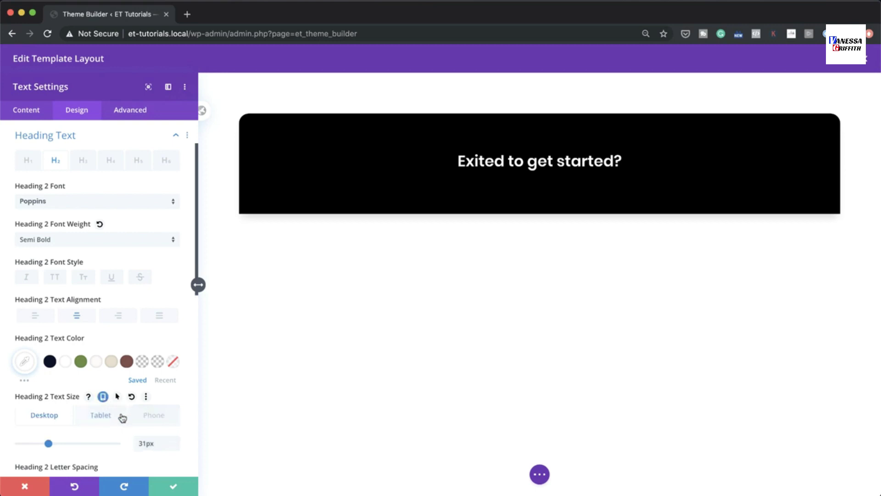
left_click(106, 416)
scroll(110, 421, "down", 2)
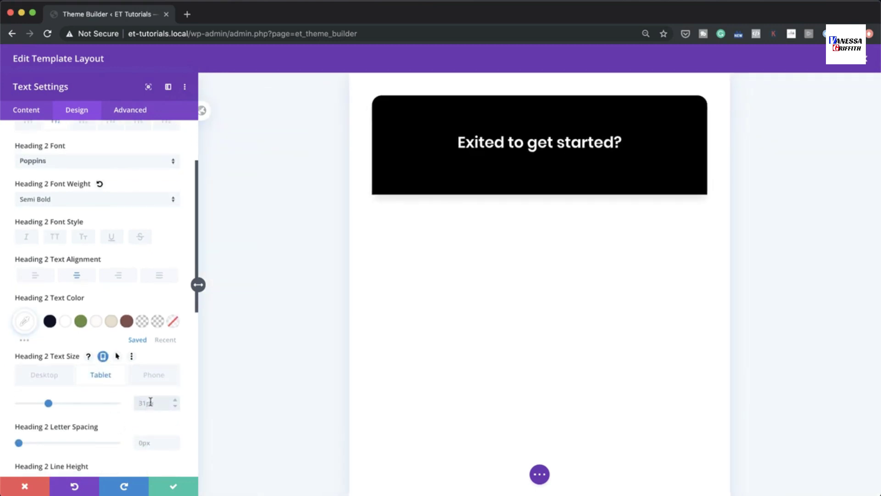
left_click(155, 376)
left_click(150, 404)
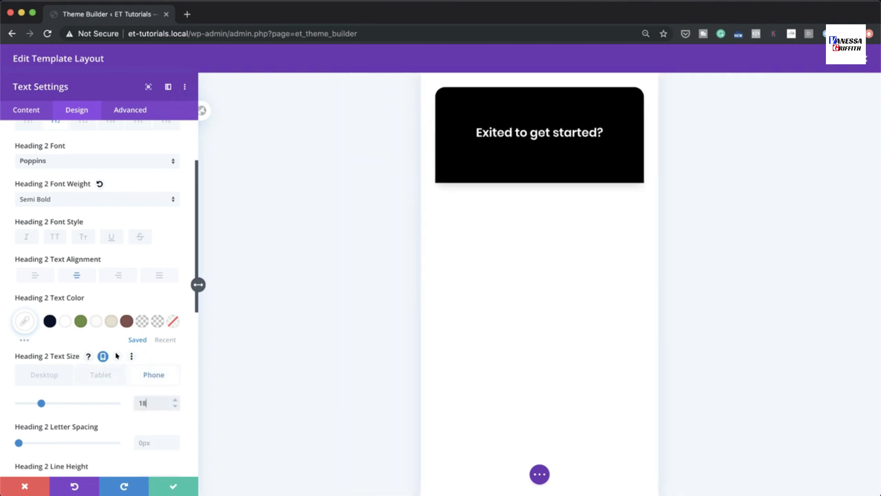
type("18")
key("Return")
left_click(51, 379)
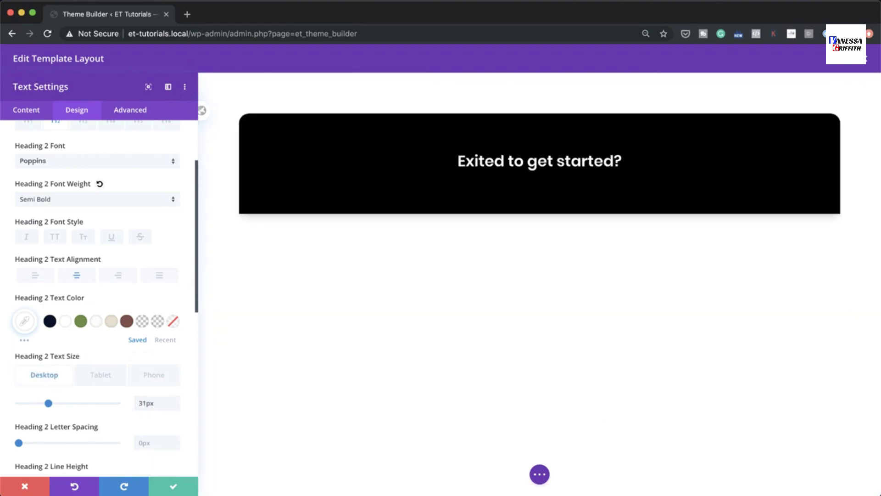
Set the Heading 2 line height to 1.6em.
scroll(173, 423, "down", 3)
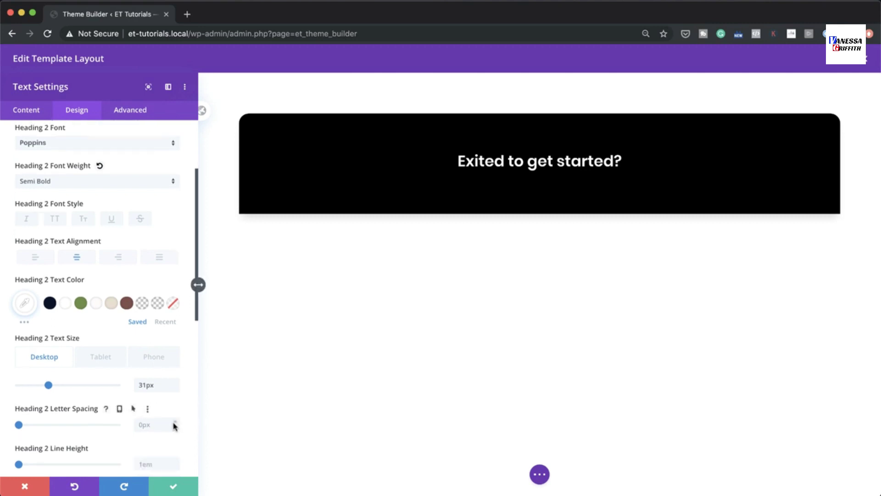
left_click(161, 403)
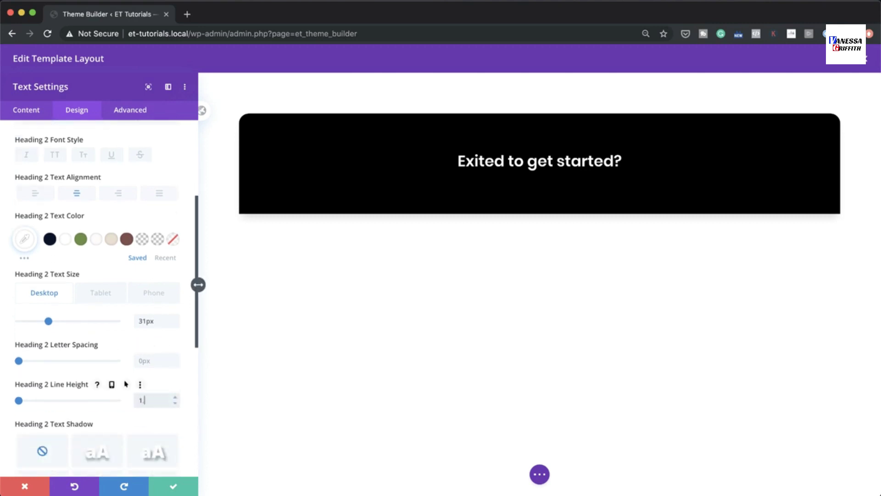
type("1.6em")
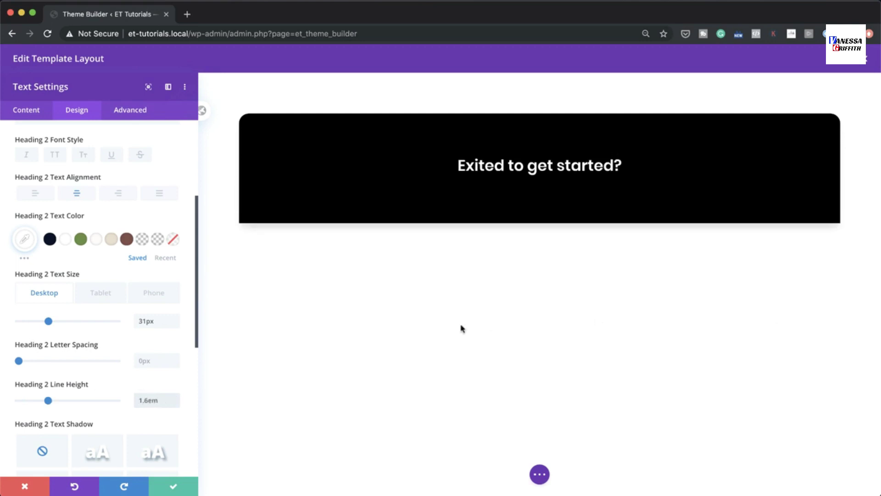
Set a maximum width for the text module and save its settings.
scroll(101, 362, "down", 6)
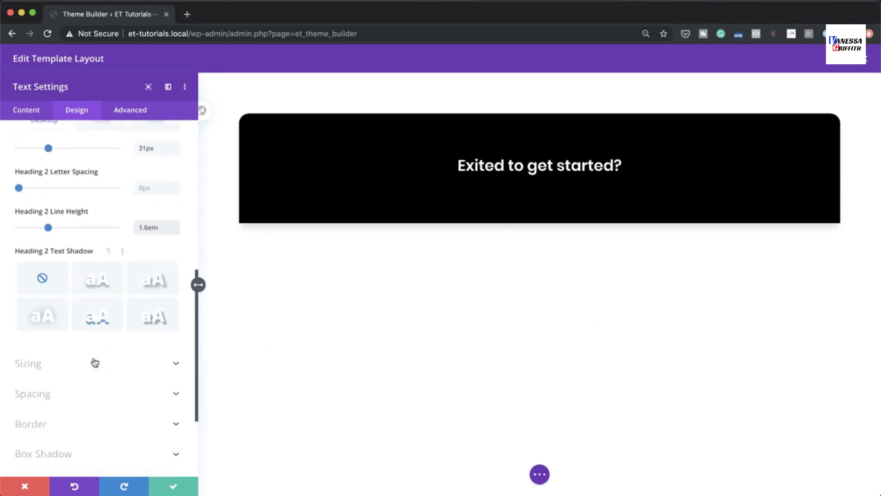
left_click(73, 365)
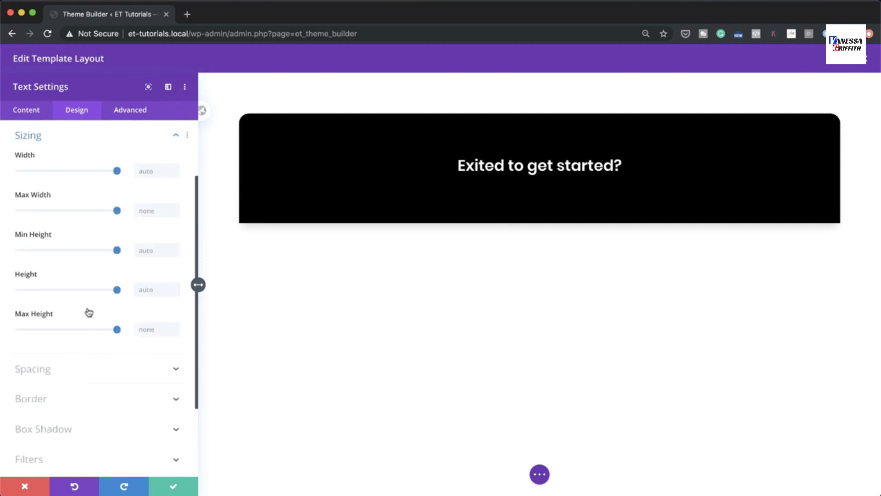
left_click(153, 211)
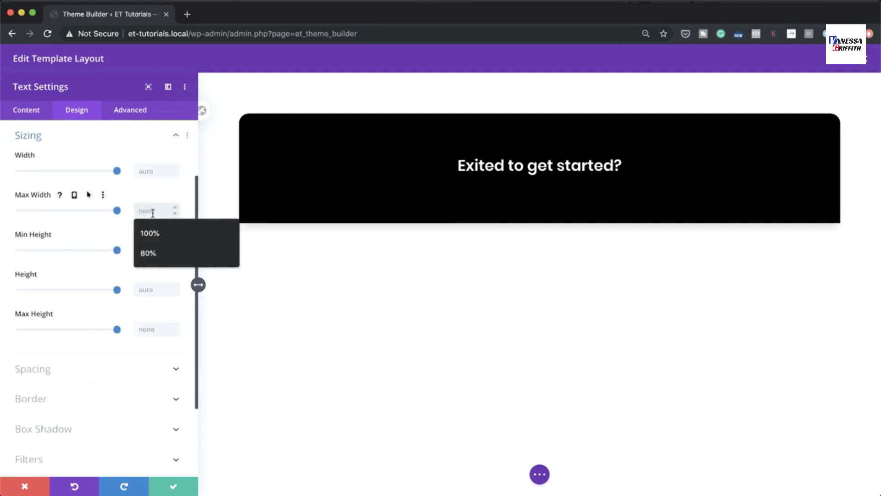
left_click(150, 233)
left_click(173, 486)
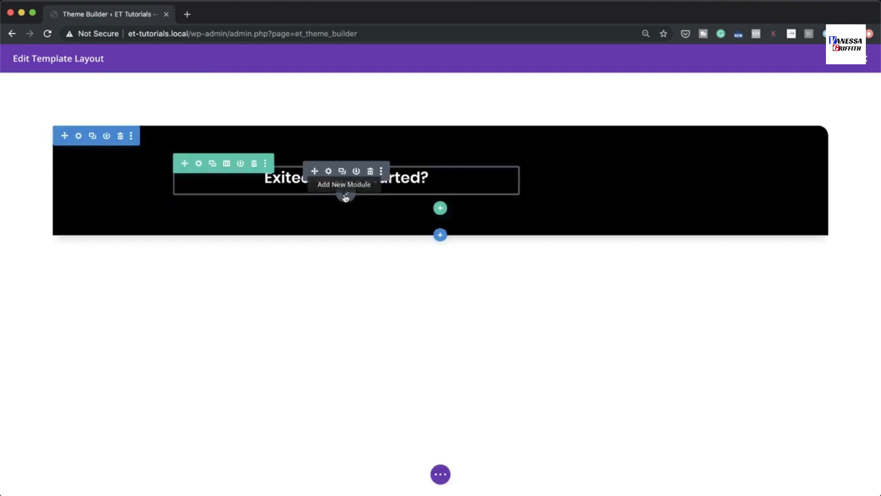
Add a Button module below the heading and set its label to "request a quote".
left_click(346, 197)
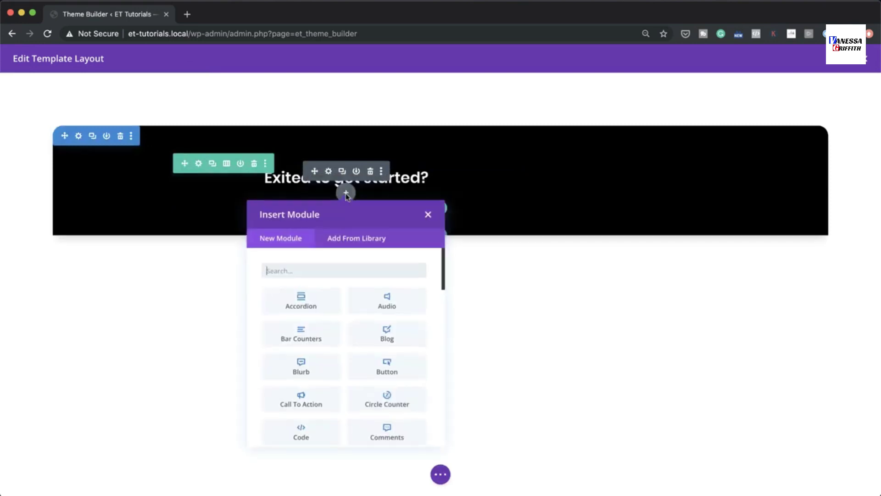
left_click(402, 367)
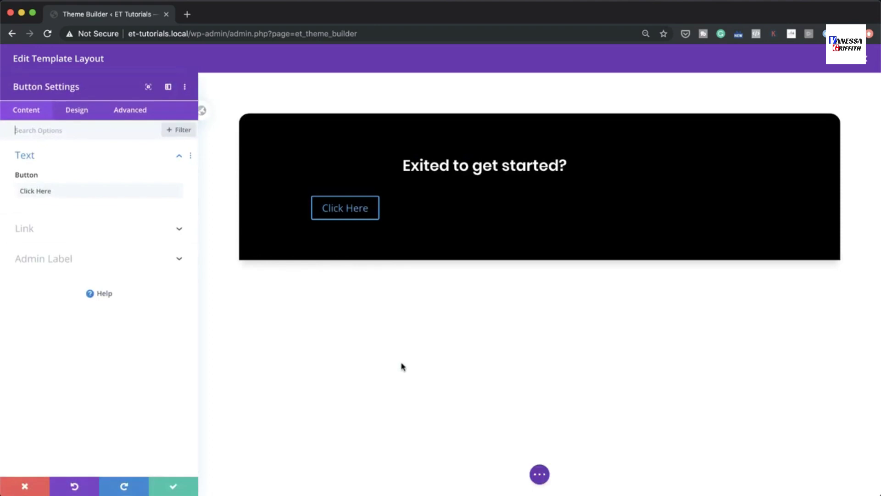
triple_click(68, 189)
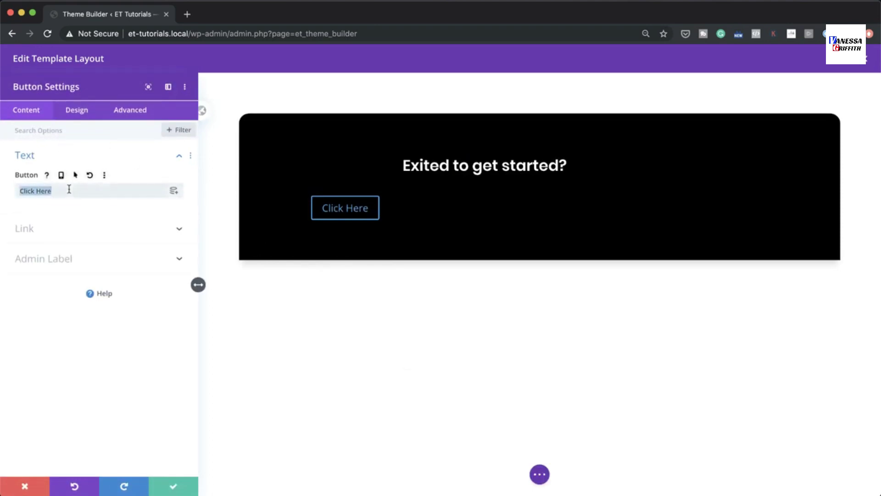
type("request a quote")
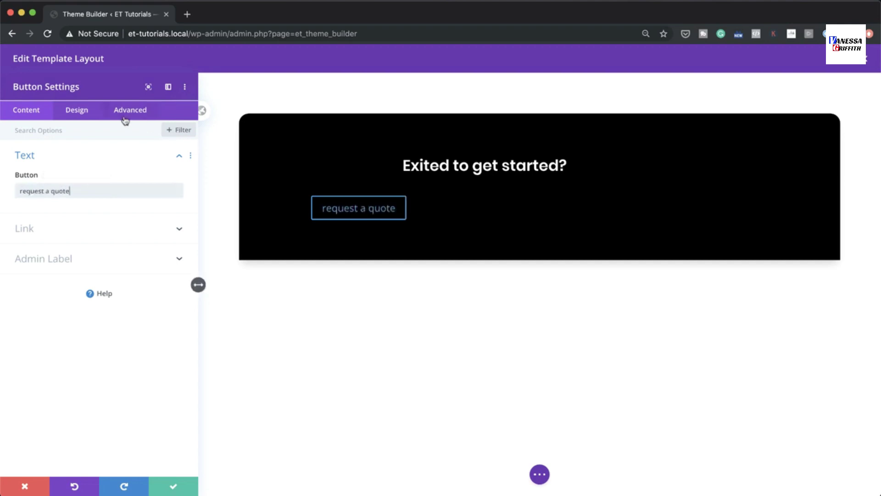
Set the button's alignment to center.
left_click(79, 110)
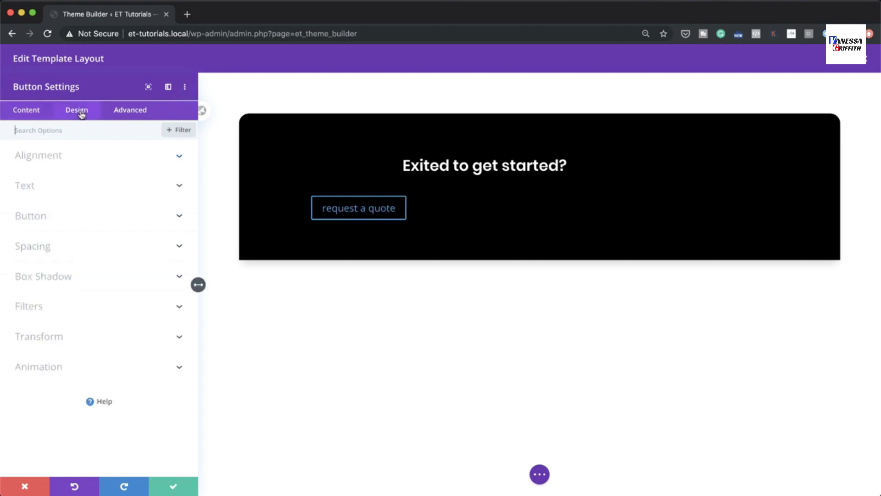
left_click(65, 158)
left_click(99, 191)
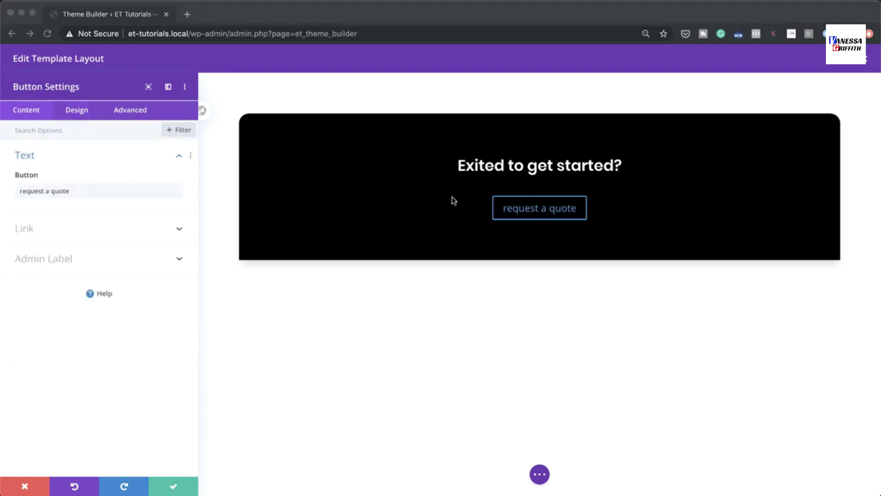
Enable custom styles for the "request a quote" button.
left_click(87, 114)
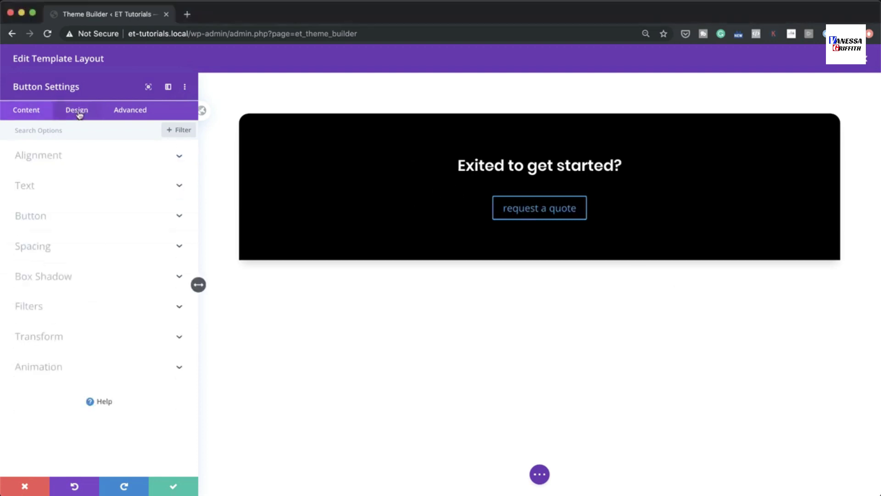
left_click(43, 220)
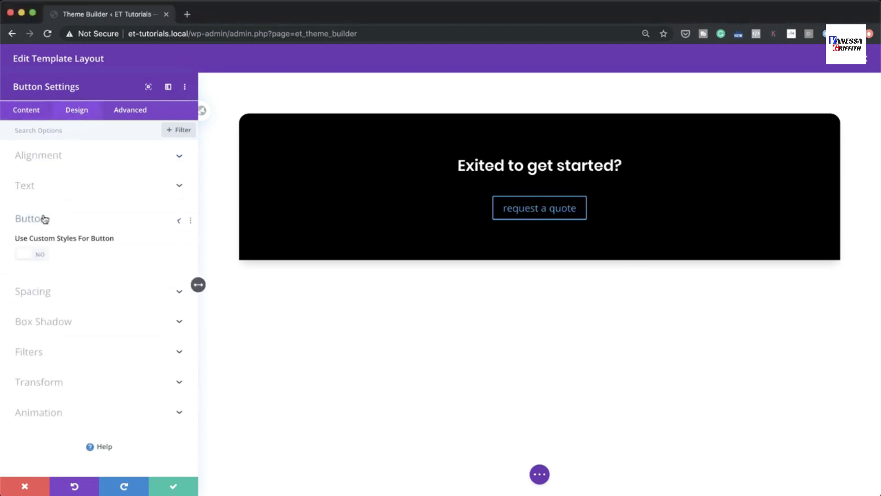
left_click(40, 257)
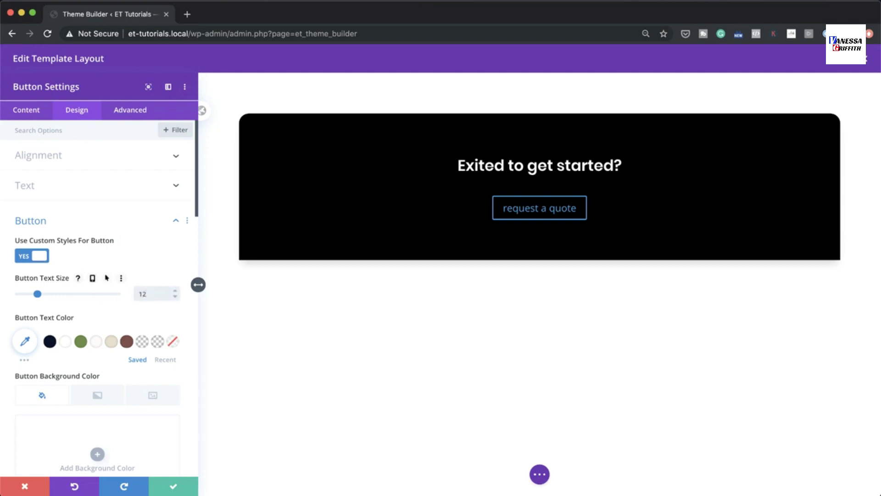
Set the quote button's text size to 12px and its colors to white #ffffff text on a black background.
left_click_drag(37, 293, 29, 293)
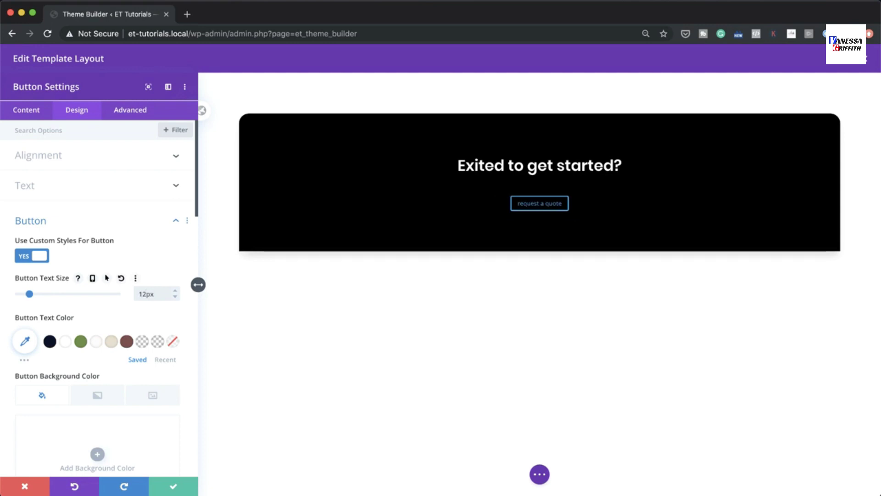
scroll(104, 389, "down", 3)
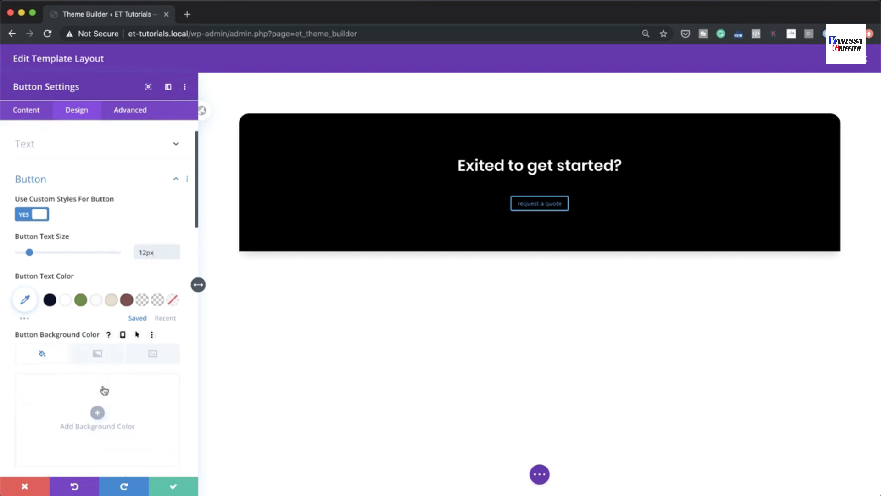
left_click(98, 393)
left_click(67, 366)
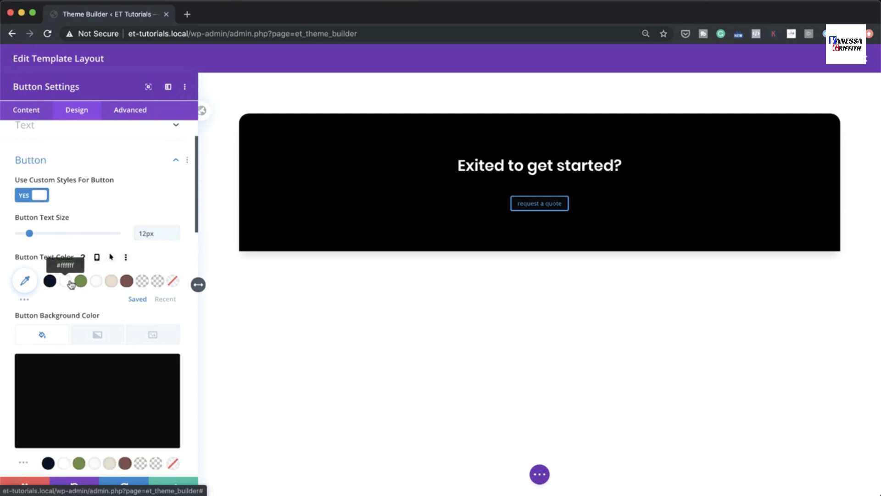
left_click(68, 285)
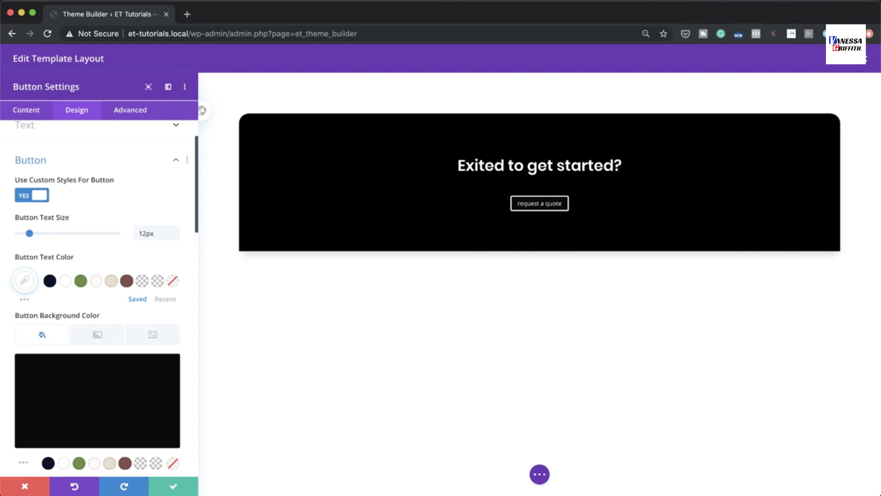
Set the button's border radius to 100px and its letter spacing to 1px.
scroll(175, 342, "down", 5)
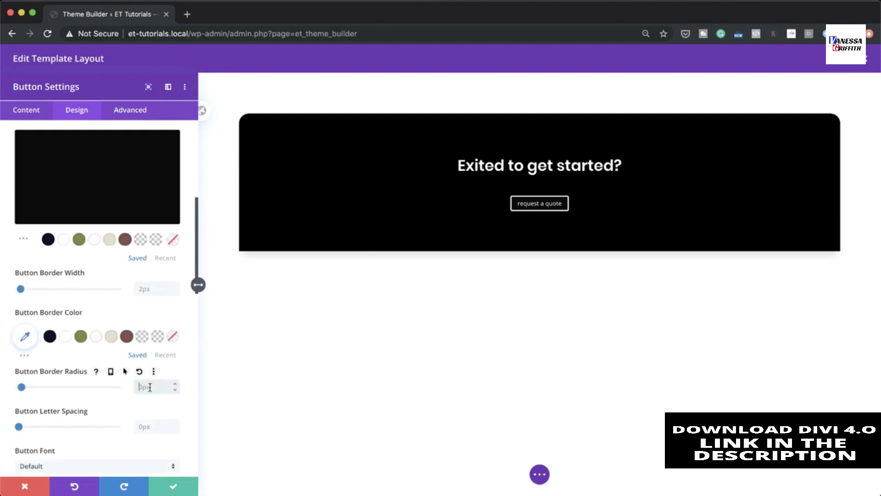
type("00")
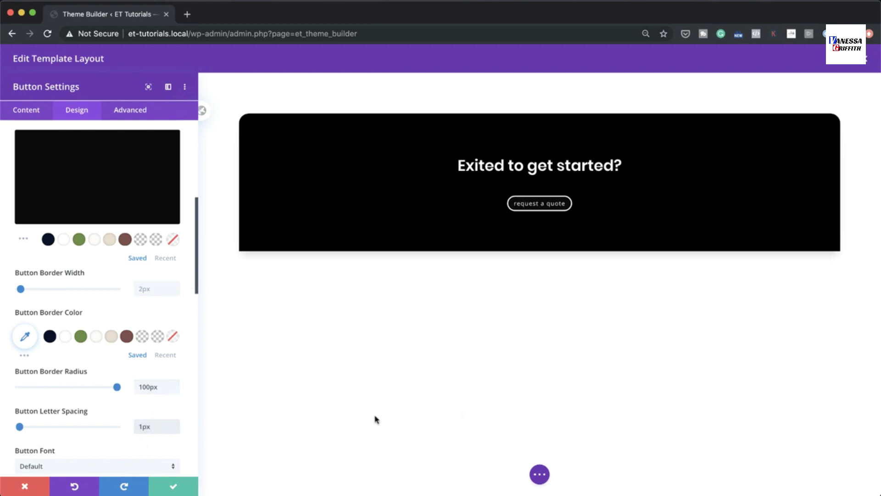
Style the button's label as uppercase Poppins with Semi Bold weight.
scroll(98, 404, "down", 3)
scroll(98, 404, "down", 3)
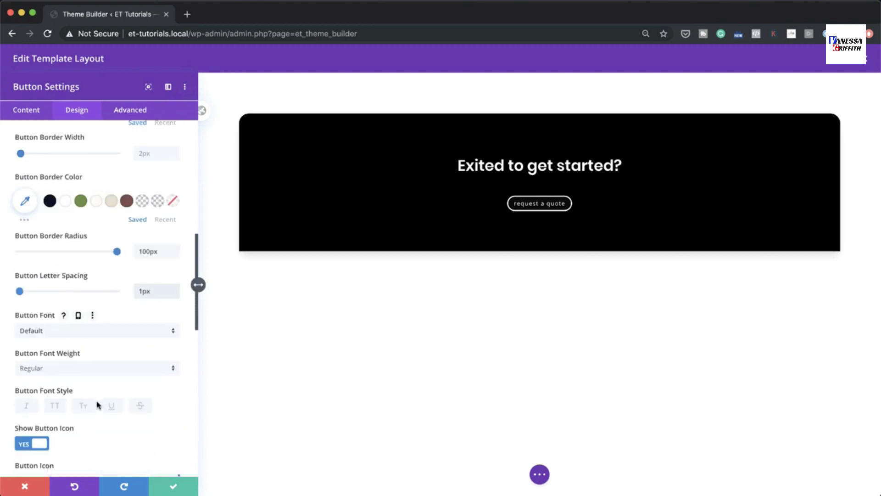
left_click(56, 408)
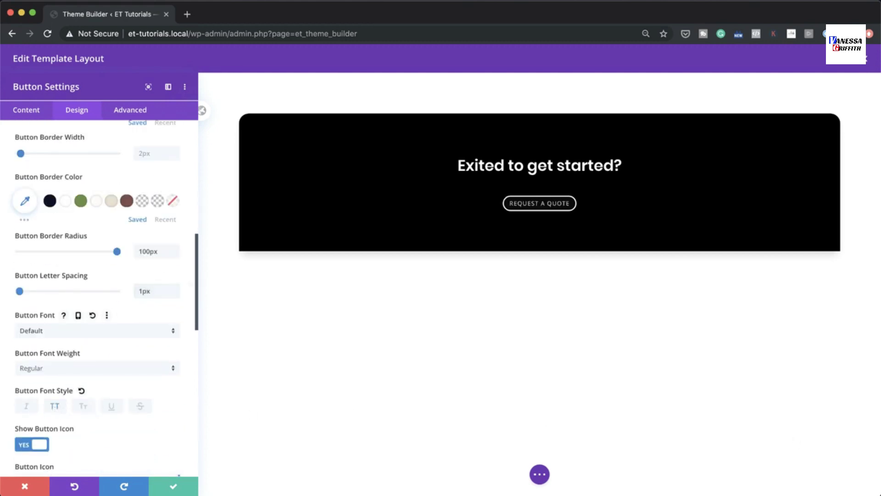
left_click(121, 374)
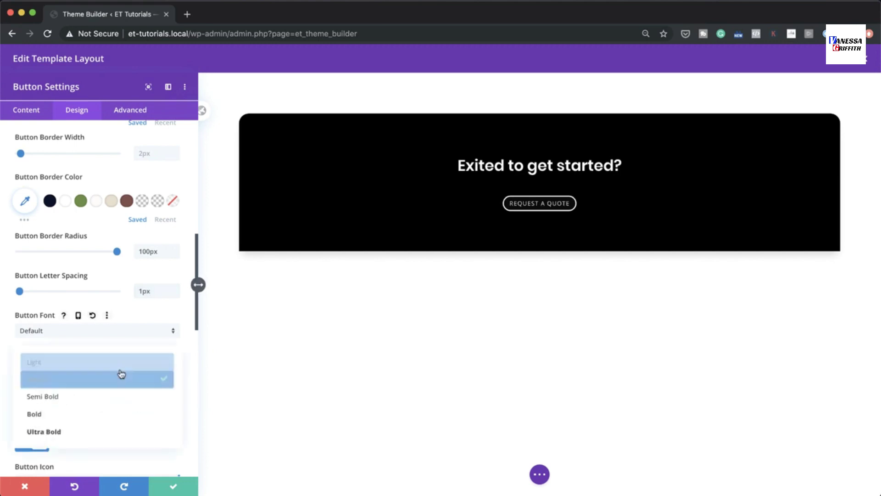
left_click(124, 402)
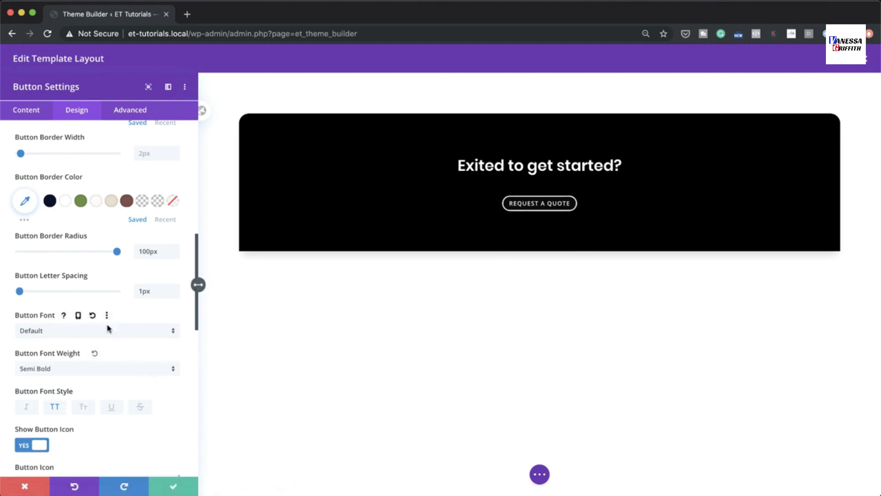
left_click(83, 334)
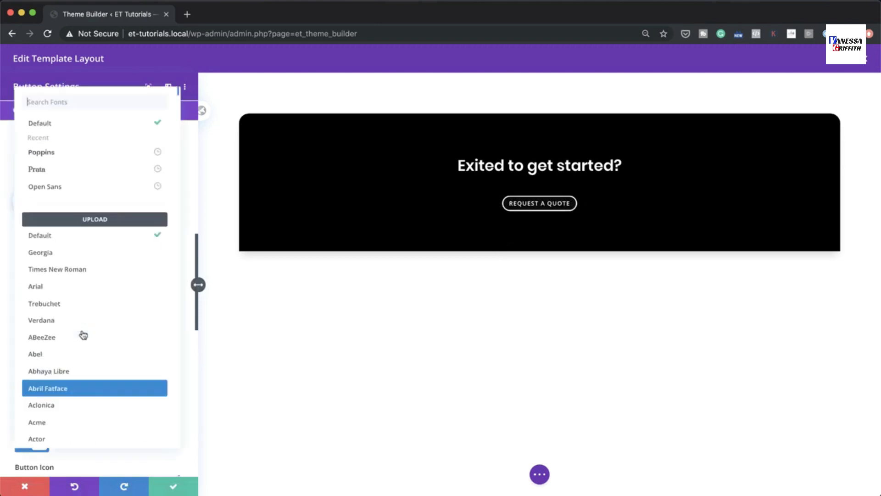
left_click(103, 158)
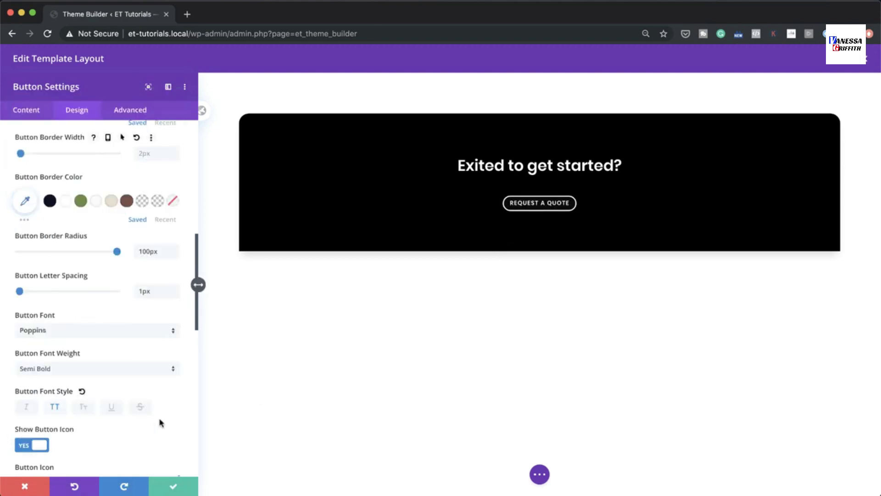
Set the button's padding to 14px at the top and bottom, 40px on the left and 58px on the right.
scroll(159, 421, "down", 5)
scroll(160, 421, "down", 5)
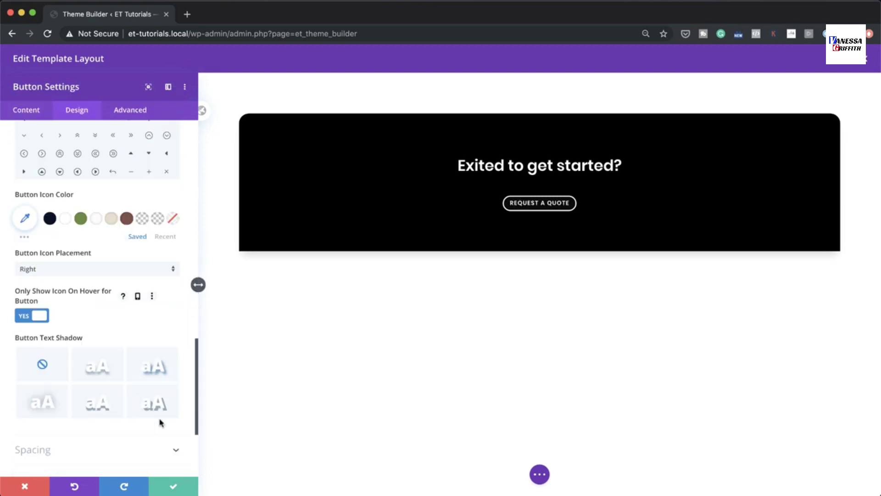
left_click(39, 377)
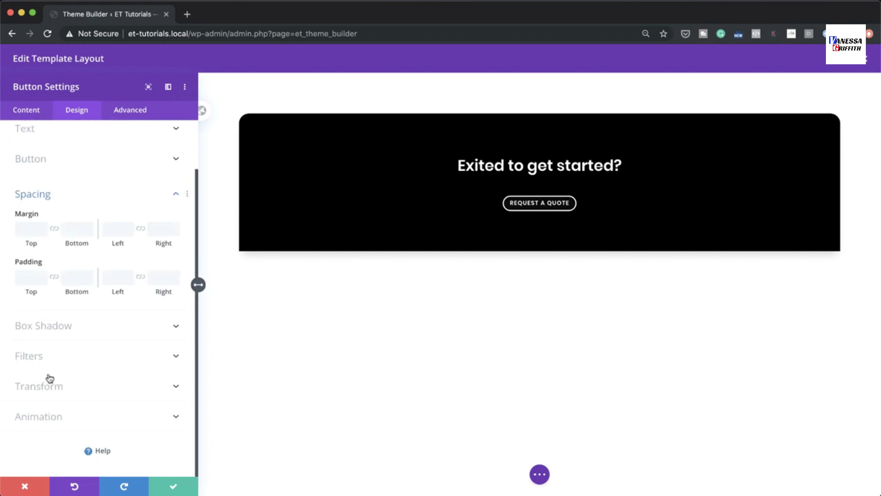
left_click(26, 279)
type("14")
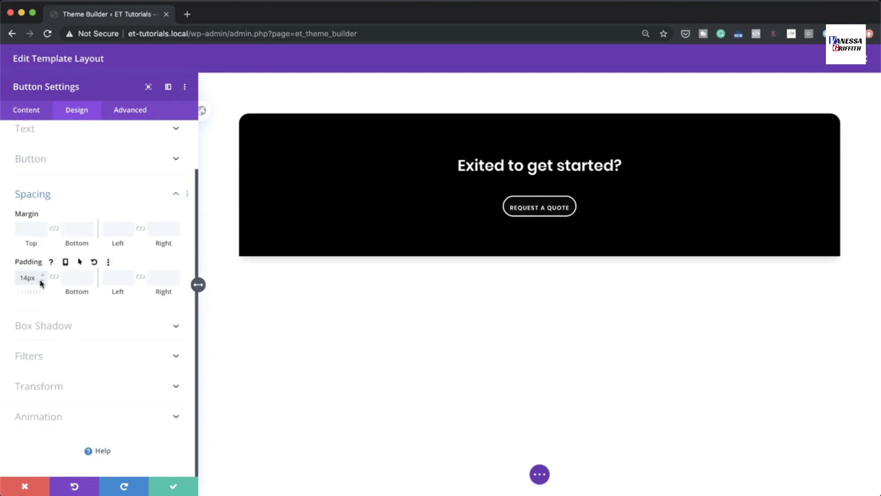
left_click(55, 278)
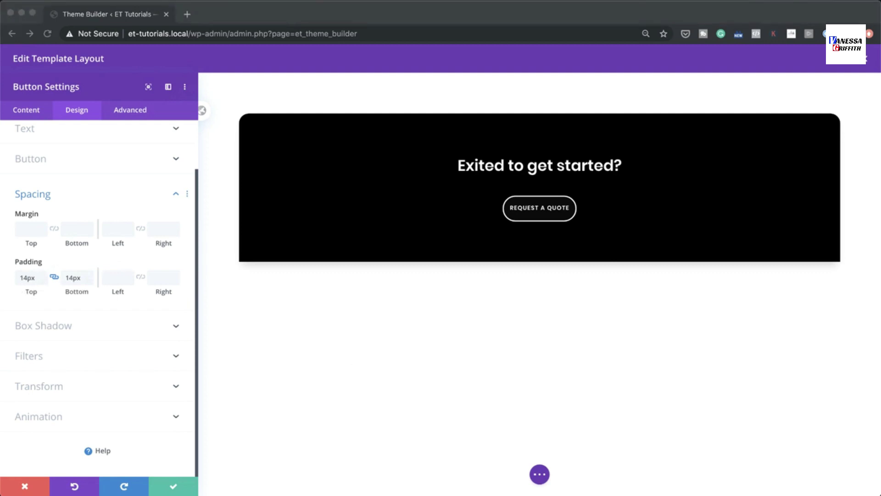
left_click(116, 282)
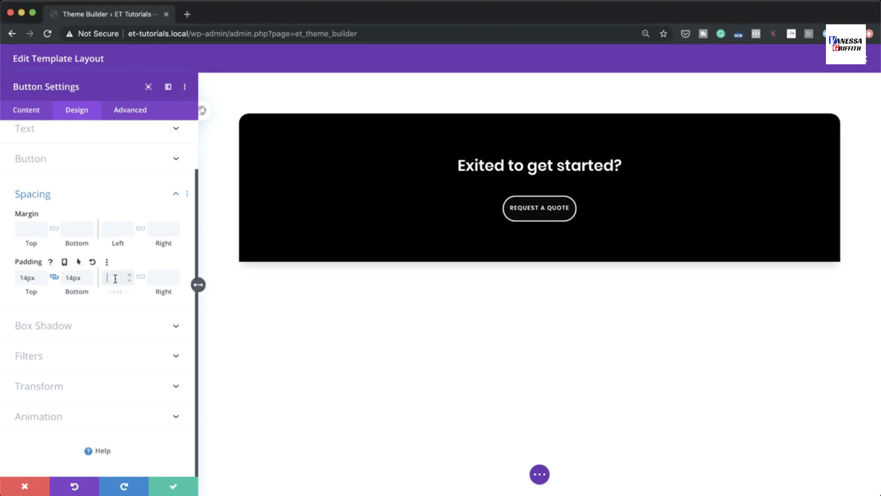
type("40px")
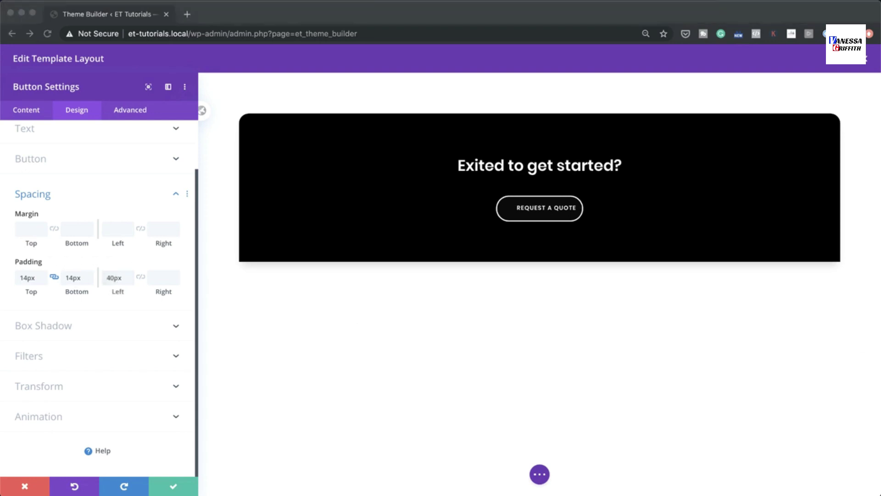
left_click(159, 278)
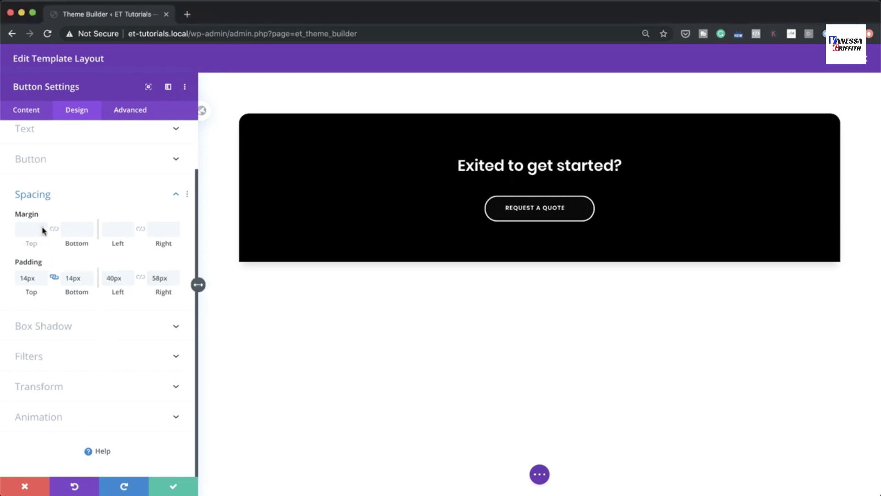
Give the button the solid circled right-arrow icon and turn off showing the icon only on hover.
scroll(118, 287, "up", 3)
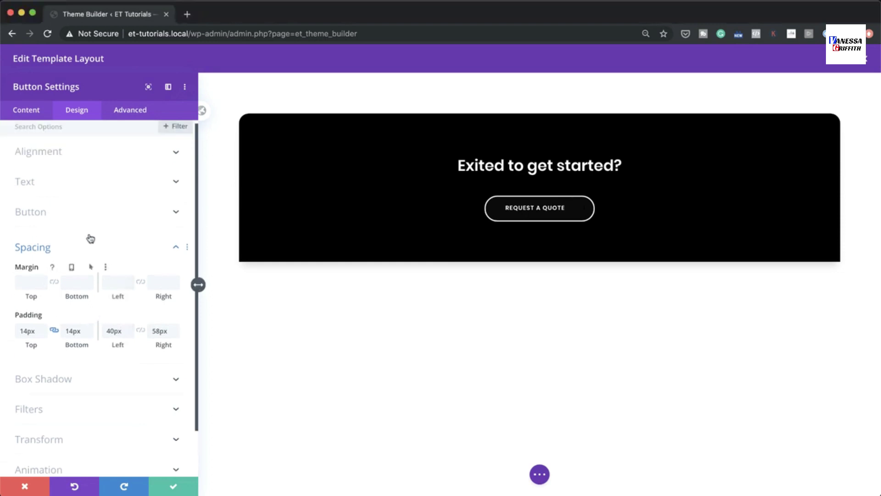
left_click(46, 213)
scroll(95, 365, "down", 10)
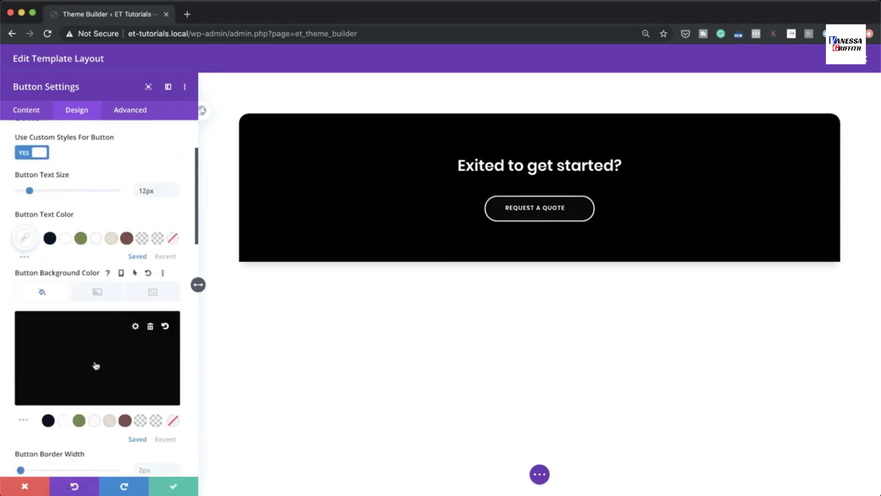
scroll(95, 365, "down", 3)
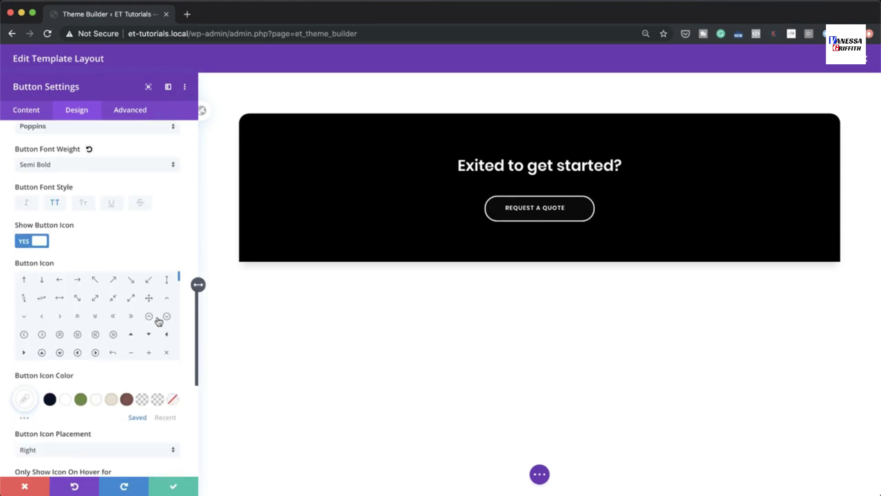
left_click_drag(179, 282, 184, 318)
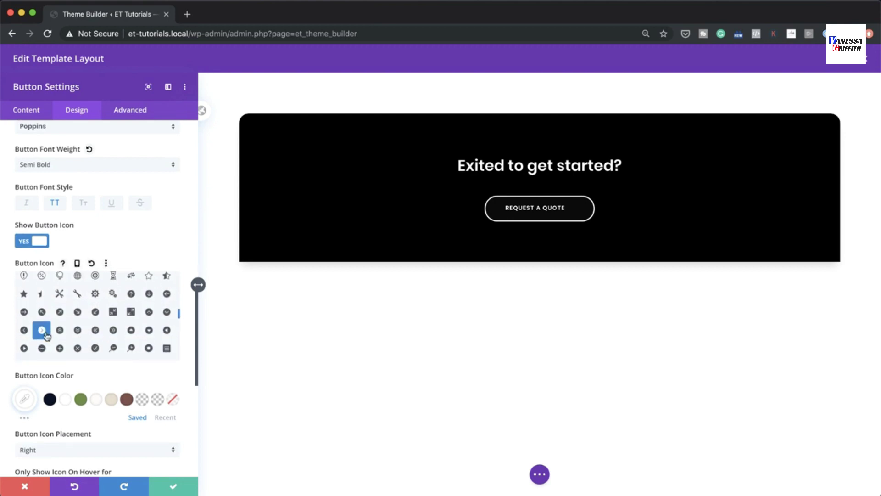
scroll(79, 372, "down", 1)
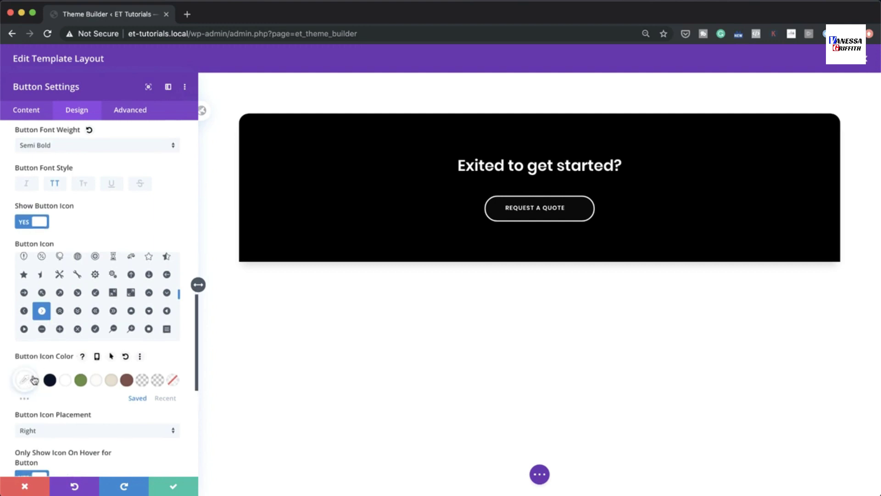
scroll(147, 377, "down", 5)
scroll(148, 376, "down", 3)
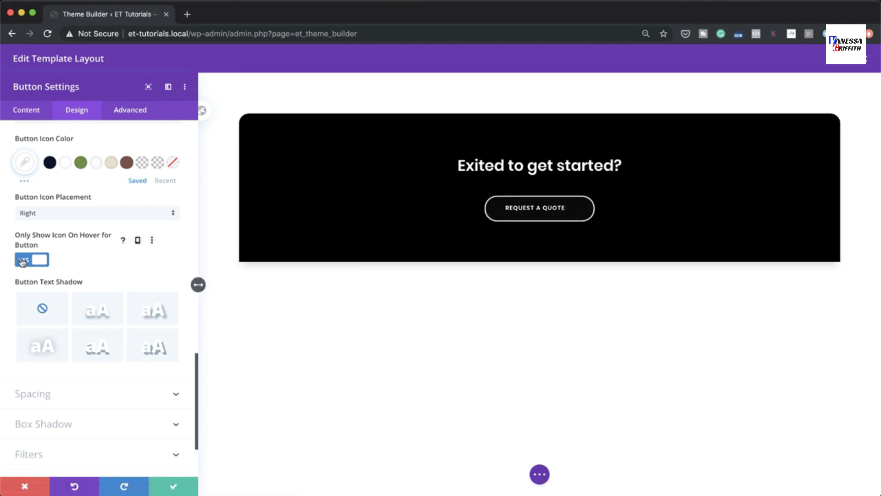
left_click(23, 261)
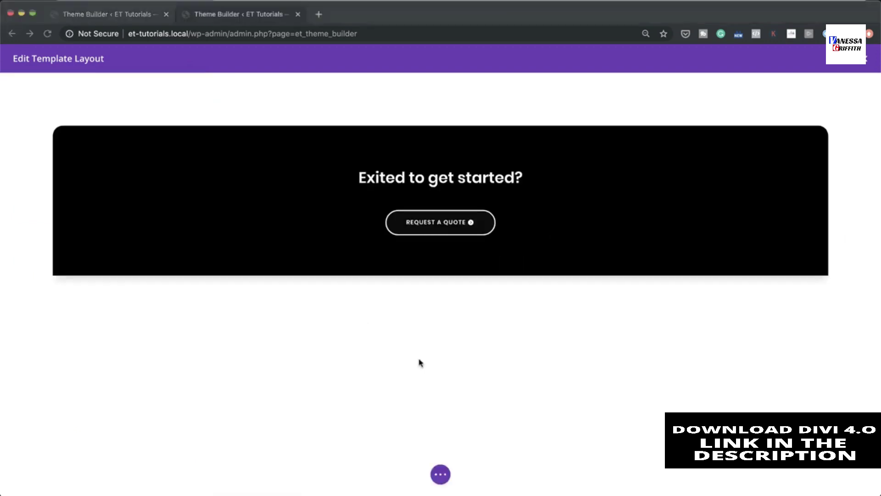
Add a regular section below the call-to-action section without inserting a row.
left_click(420, 362)
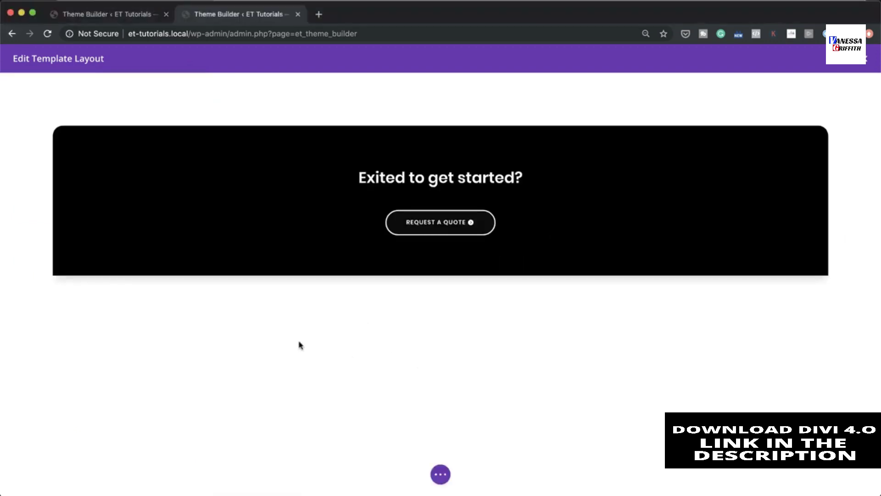
left_click(440, 274)
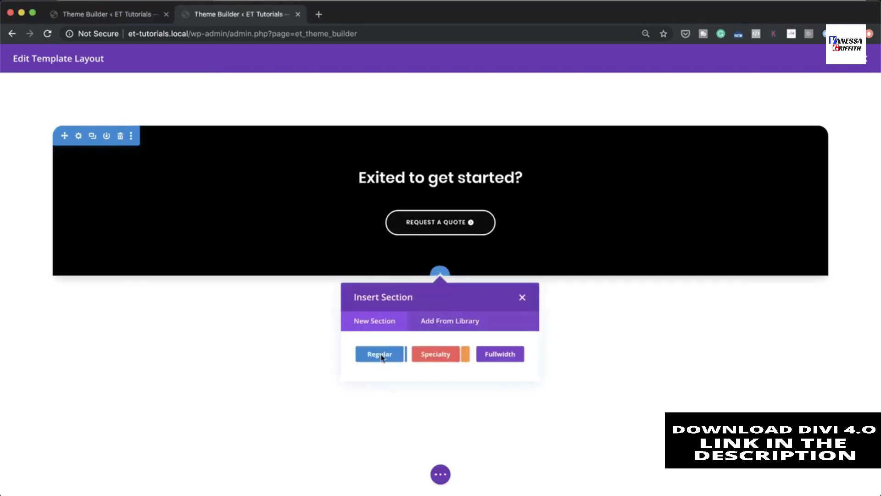
left_click(380, 355)
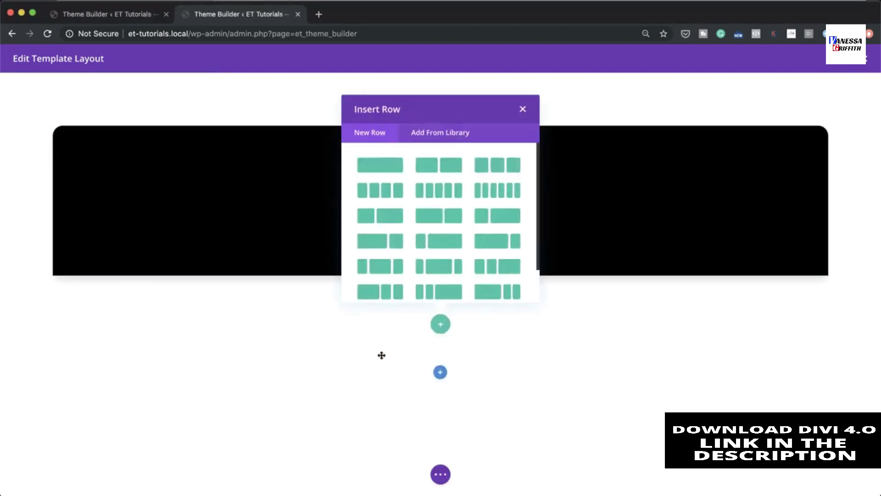
left_click(523, 110)
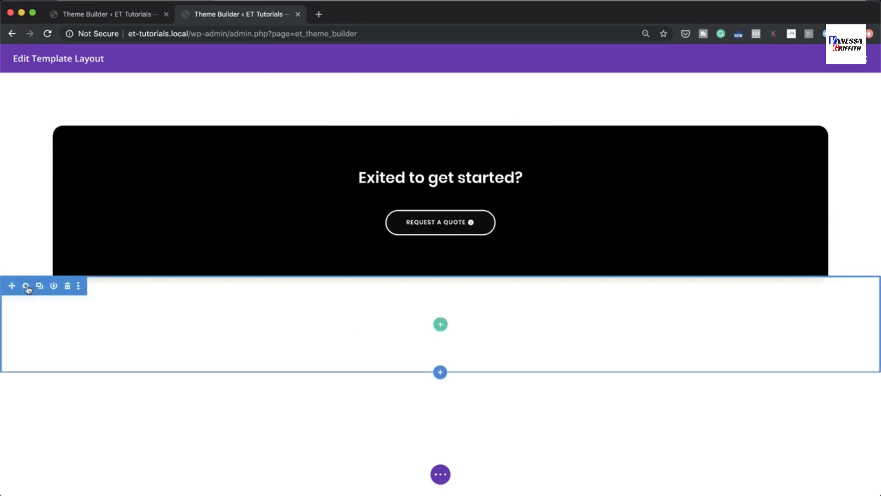
Open the new section's background color for editing.
left_click(25, 286)
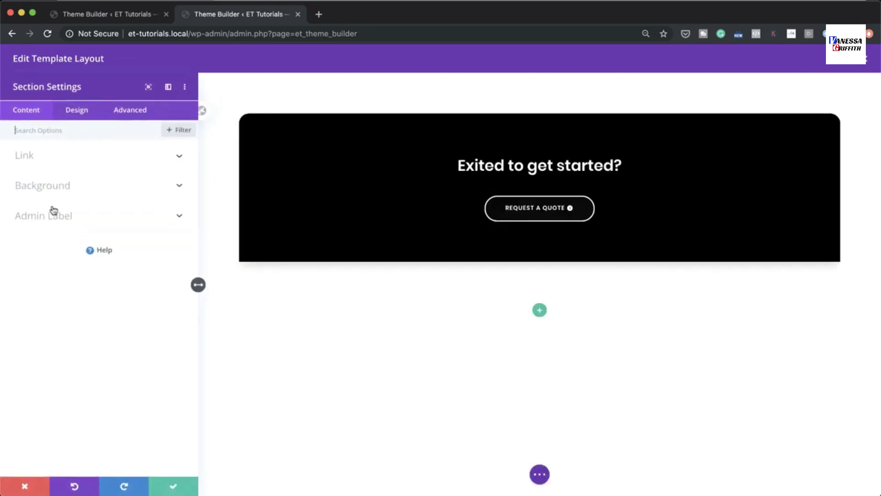
left_click(54, 186)
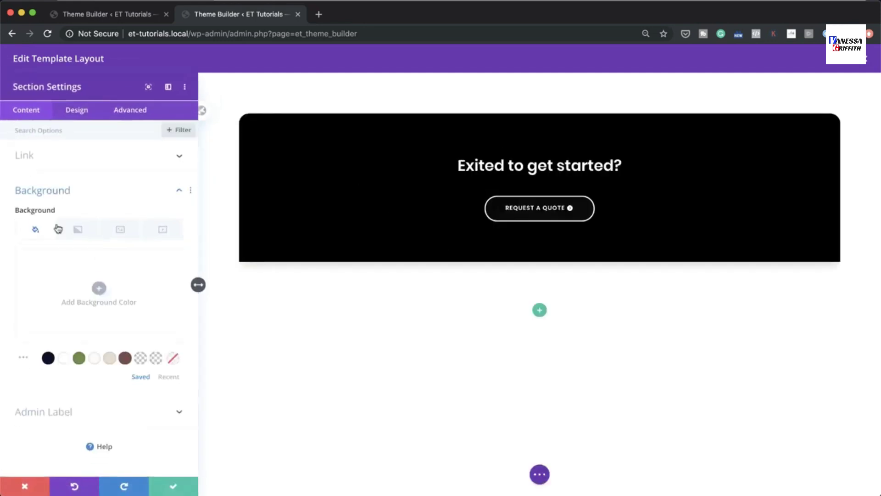
left_click(99, 288)
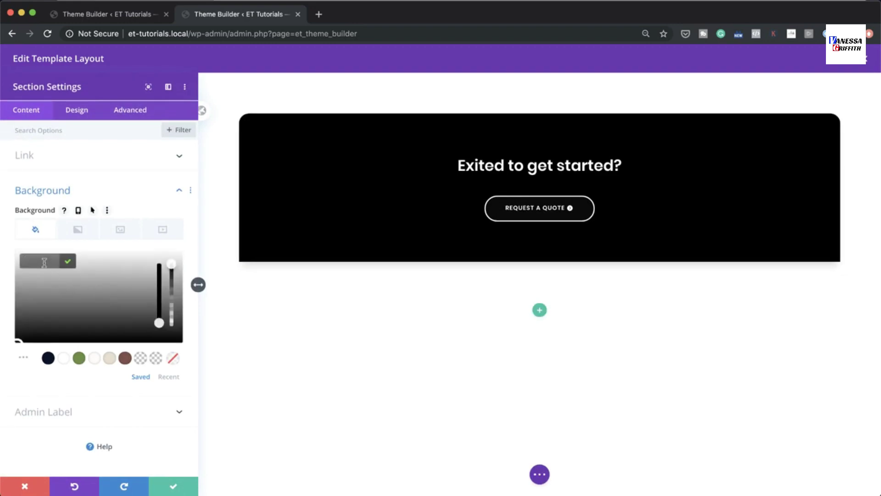
Set the new section's top and bottom padding to 0px.
left_click(77, 109)
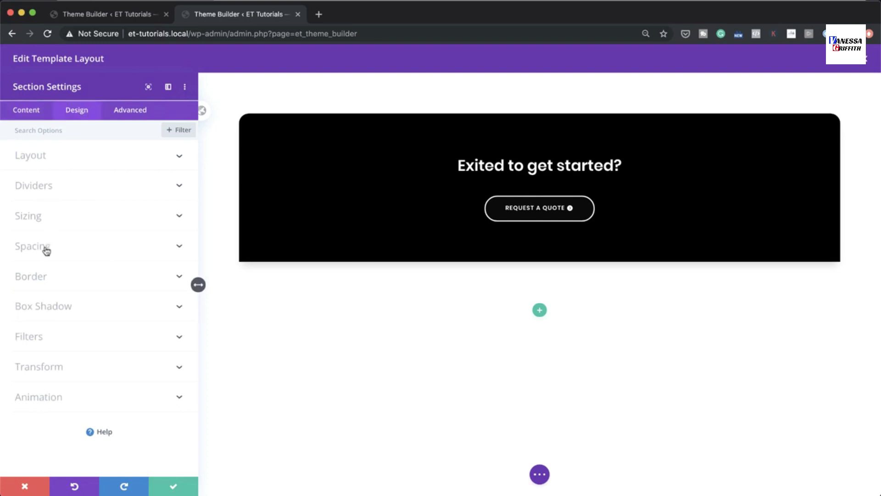
left_click(46, 250)
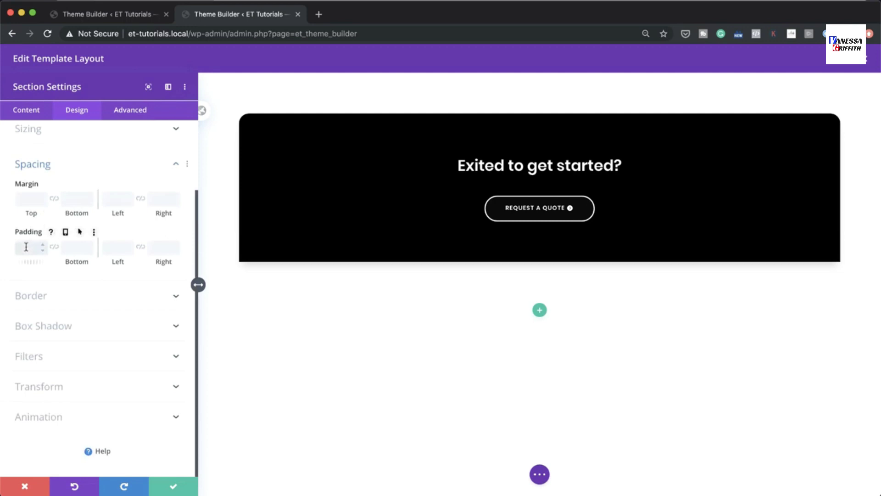
left_click(54, 246)
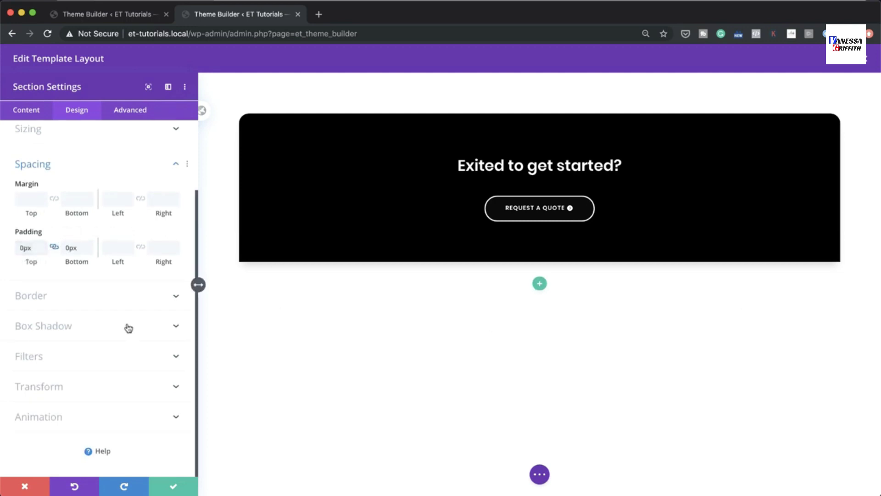
Round the new section's top-left and top-right corners to 20px.
left_click(53, 299)
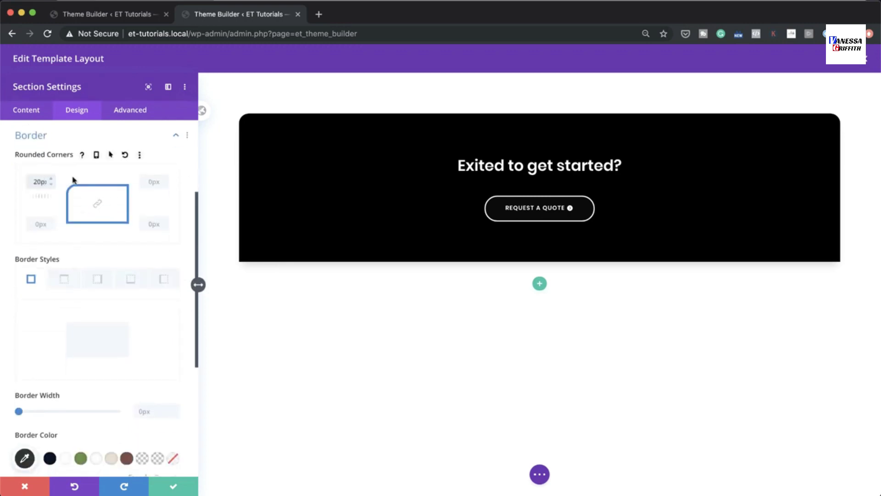
left_click(154, 182)
scroll(91, 335, "down", 5)
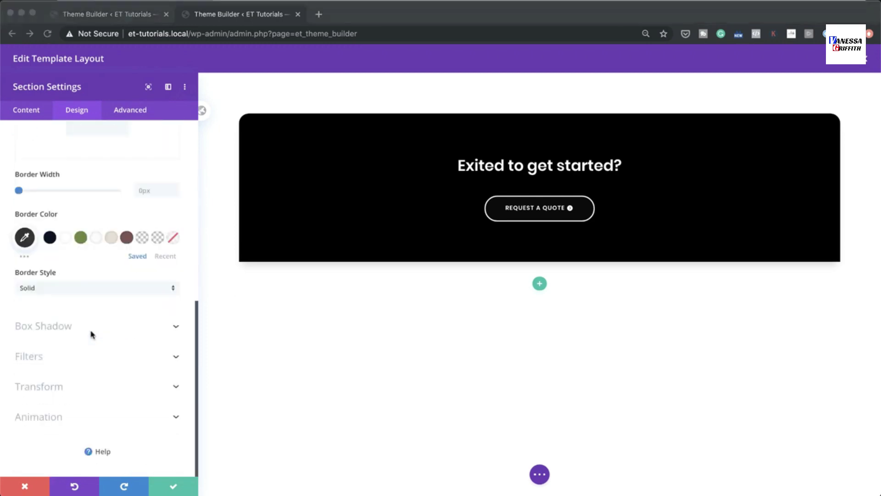
Give the new section the box shadow preset that falls below it and set the blur strength to 135px.
left_click(69, 328)
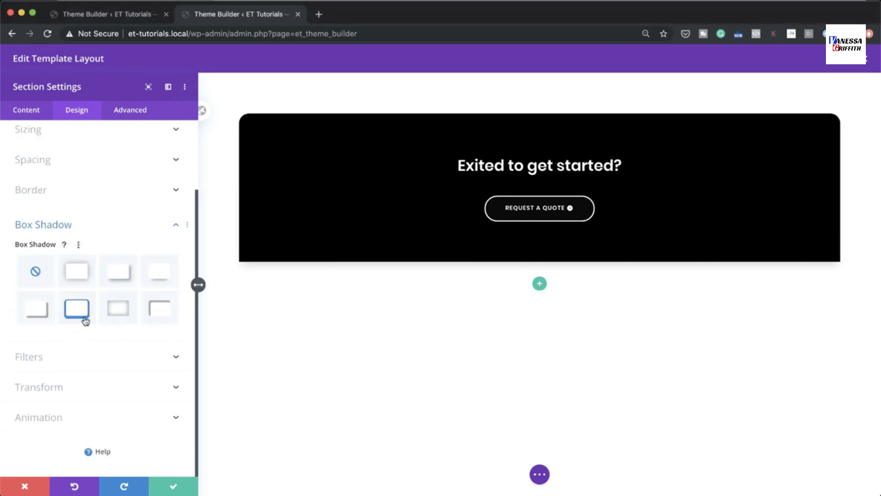
left_click(159, 280)
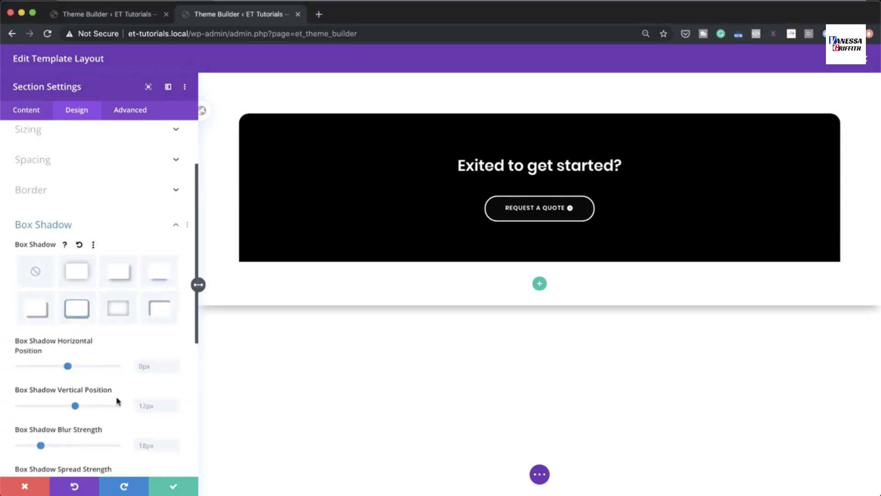
scroll(118, 401, "down", 2)
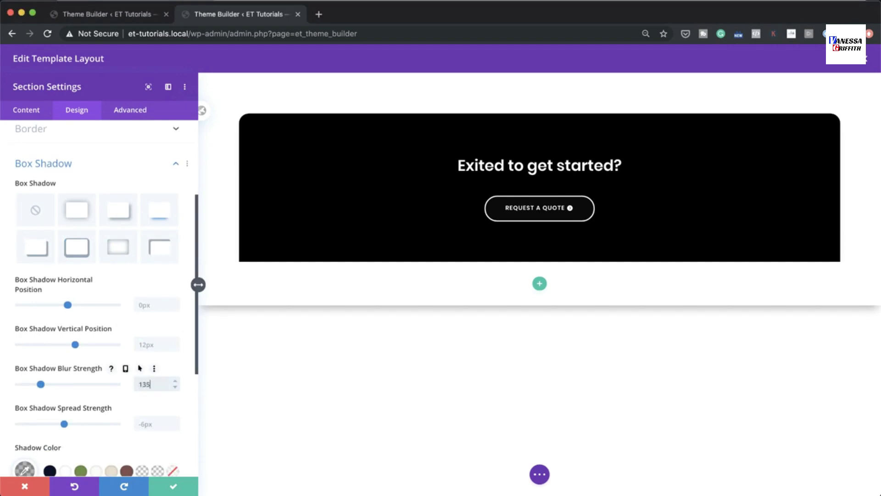
Set the section's shadow color to rgba(0,0,0,0.18) and save the section settings.
scroll(143, 404, "down", 3)
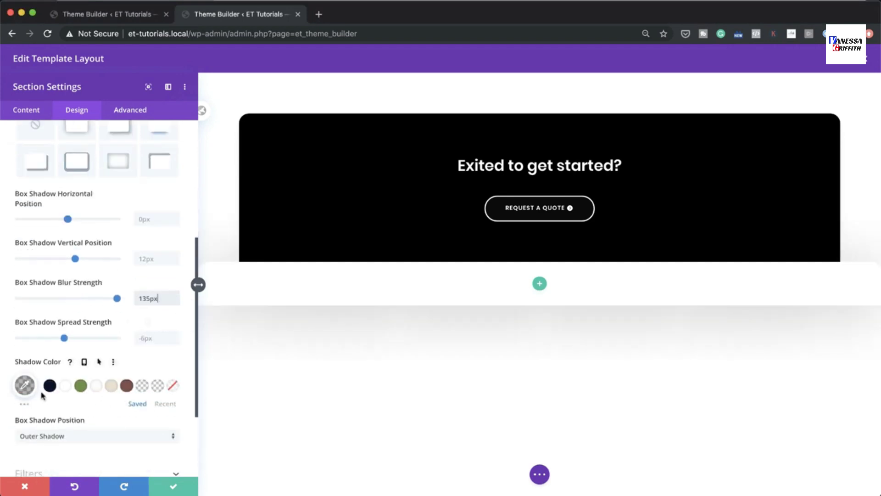
left_click(25, 384)
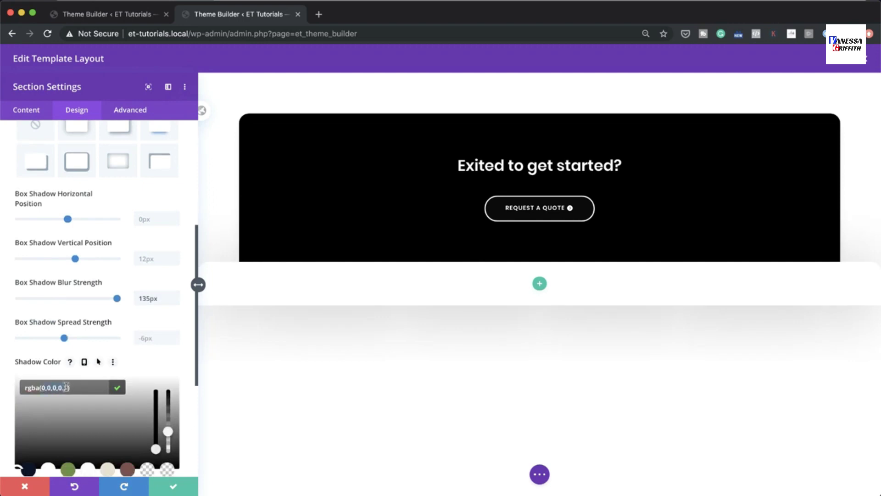
type("0,0,0,0.18")
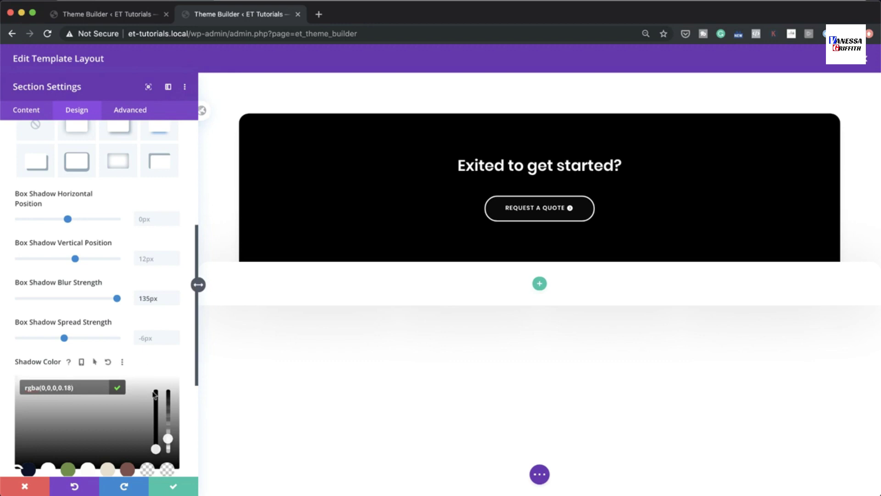
scroll(153, 392, "down", 3)
scroll(152, 393, "down", 2)
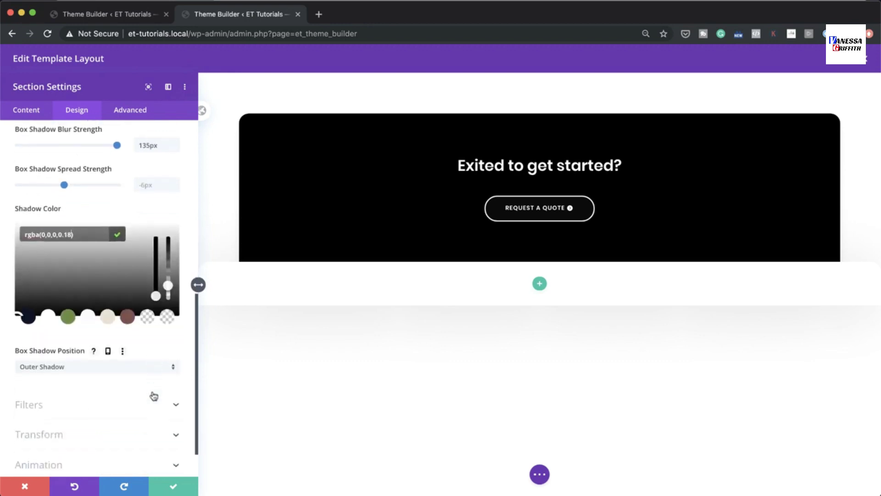
left_click(173, 482)
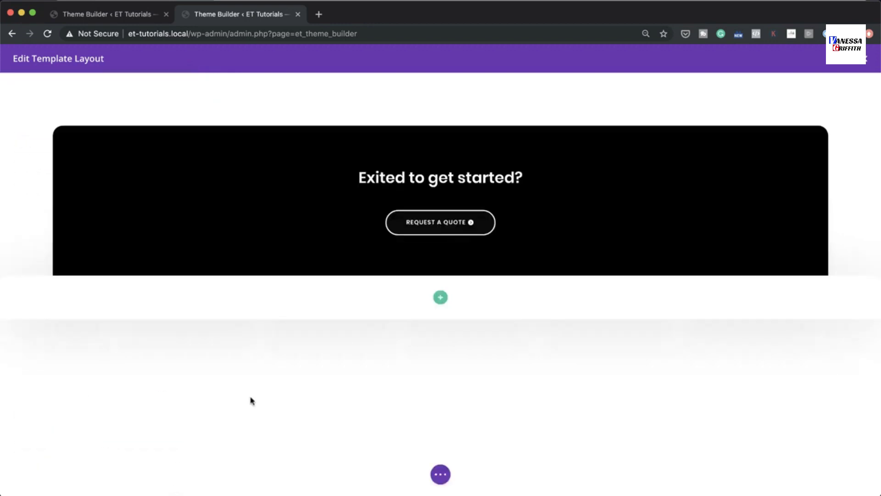
Insert a single-column row in the new section without adding a module.
left_click(443, 299)
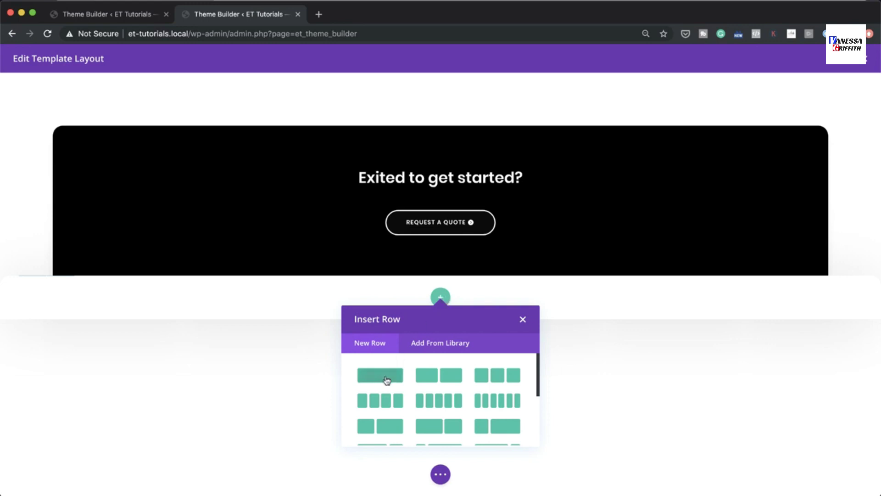
left_click(386, 380)
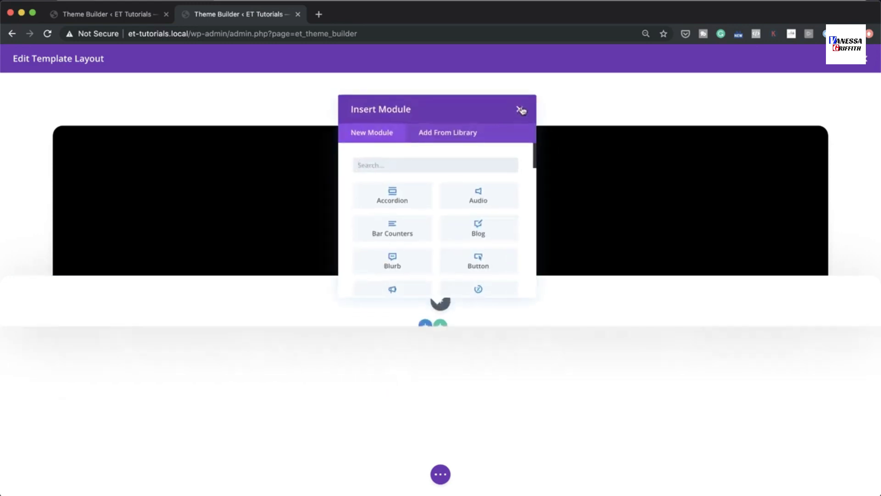
left_click(520, 110)
Give the new row a custom gutter width of 1 and turn on equalized column heights.
left_click(198, 285)
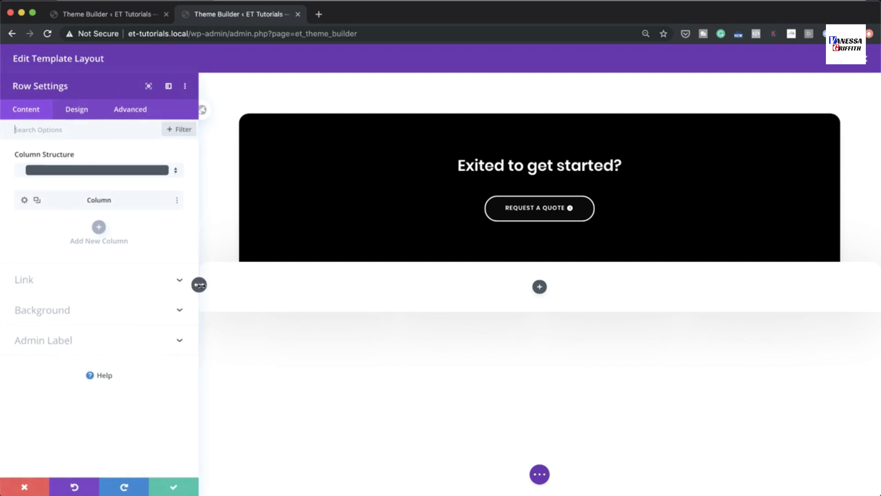
left_click(78, 117)
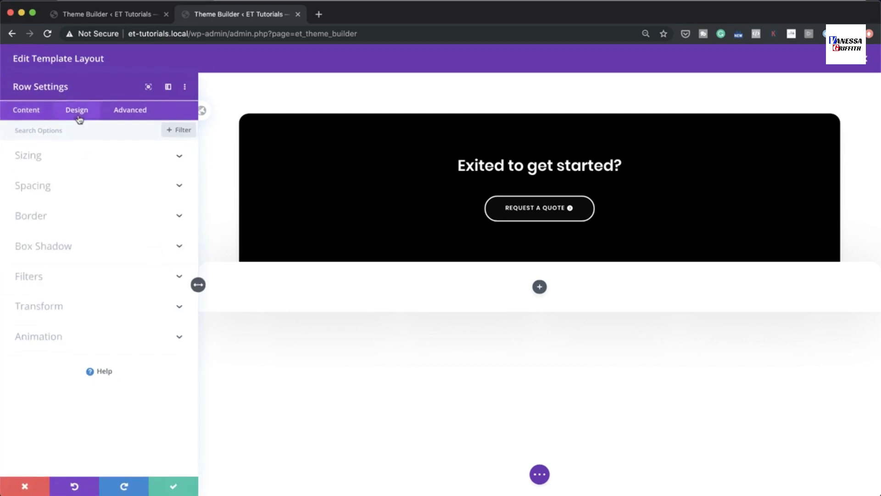
left_click(41, 158)
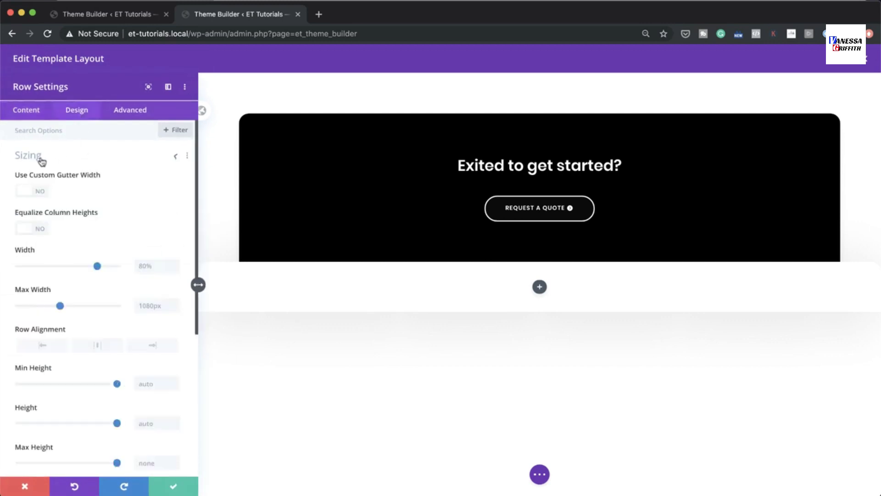
left_click(40, 192)
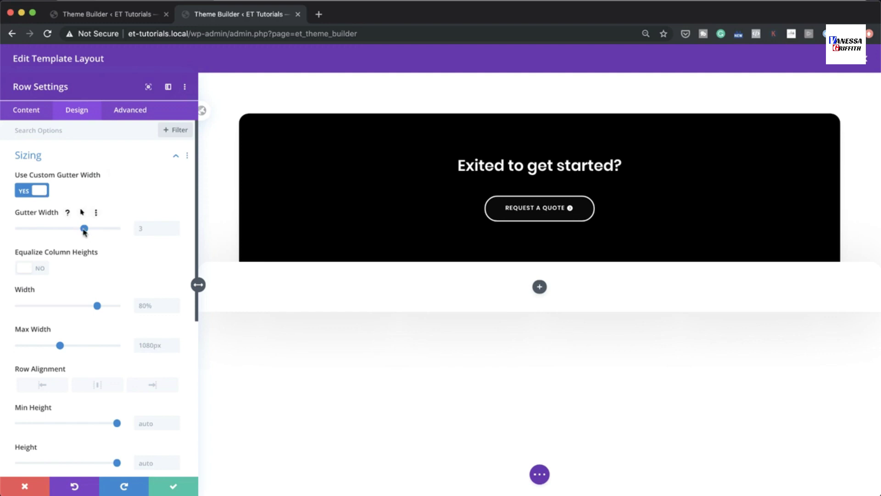
left_click_drag(81, 231, 31, 234)
left_click(41, 273)
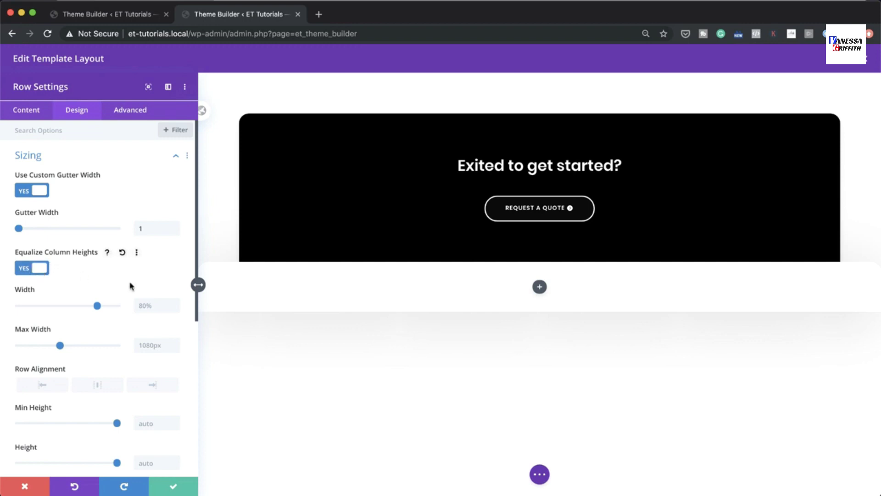
Set both the row's width and its max width to 100%.
left_click(144, 306)
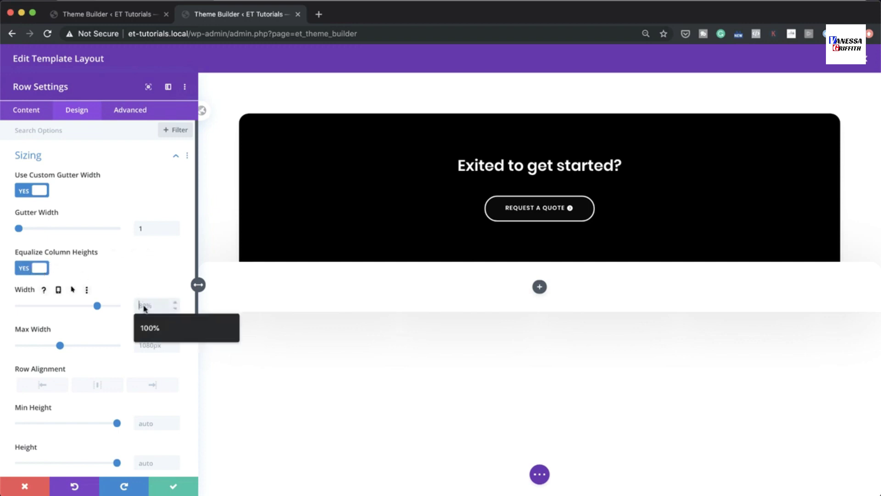
left_click(171, 329)
left_click(147, 345)
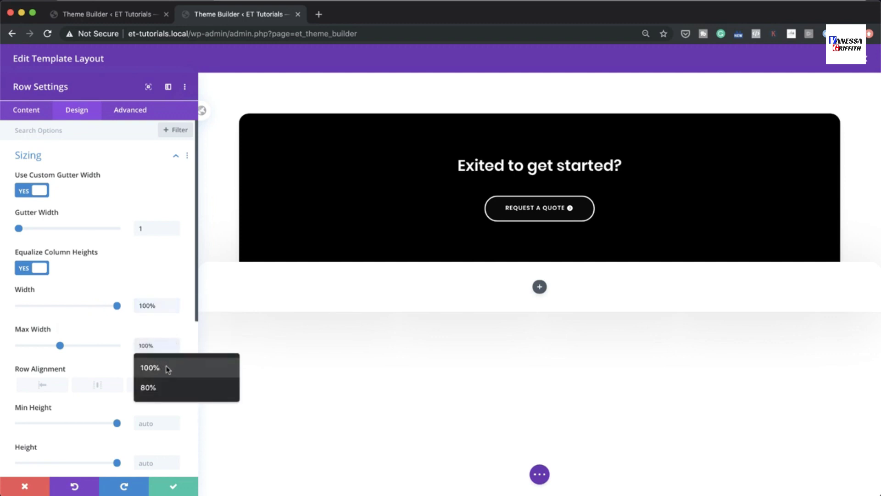
left_click(161, 367)
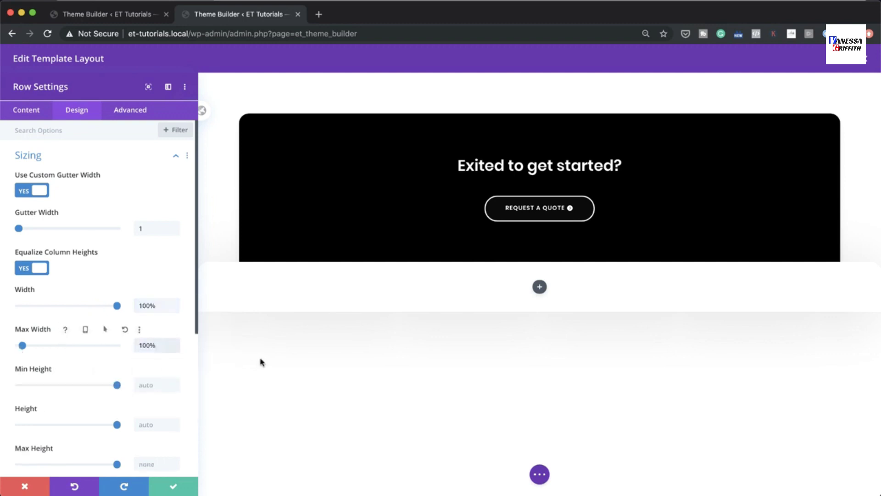
Set the row's top and bottom padding to 0px and save the row settings.
scroll(108, 289, "down", 5)
left_click(41, 267)
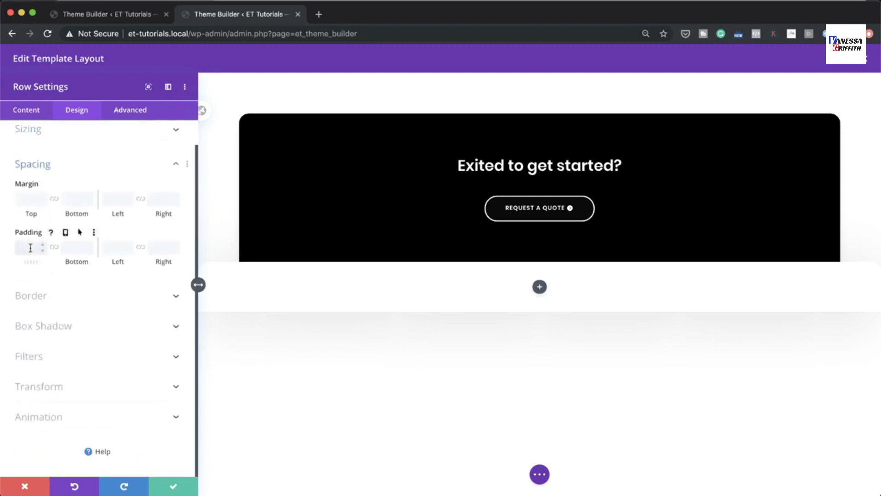
left_click(54, 247)
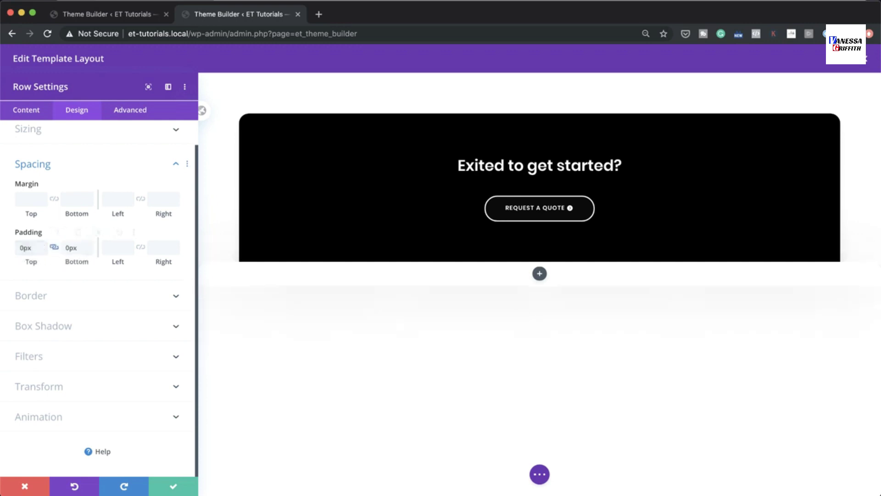
left_click(173, 486)
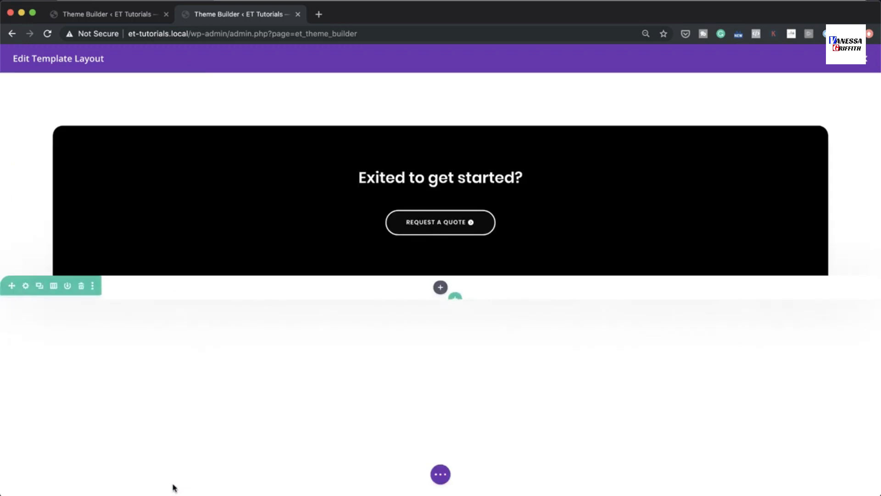
Set the padding of the row's column to 100px at the top and bottom.
left_click(26, 285)
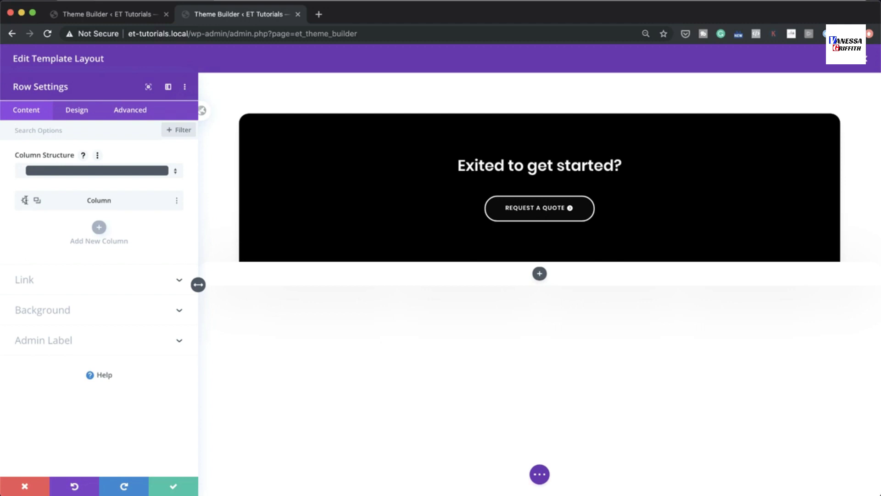
left_click(26, 201)
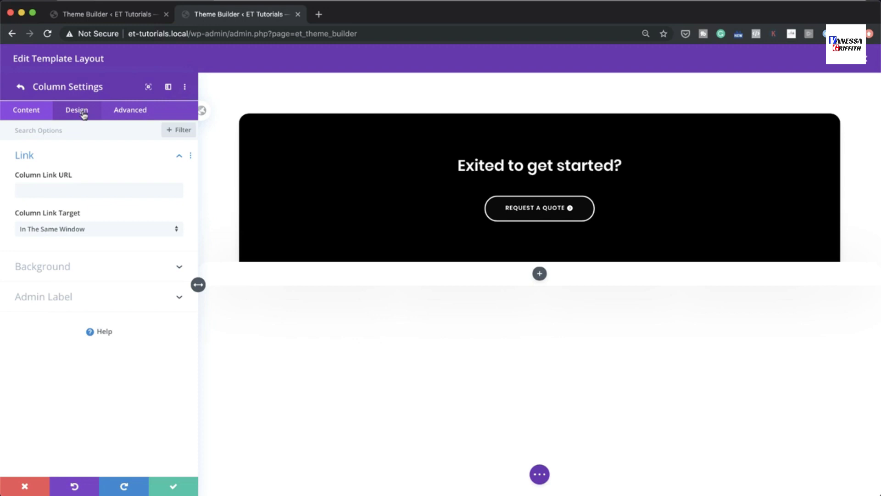
left_click(84, 115)
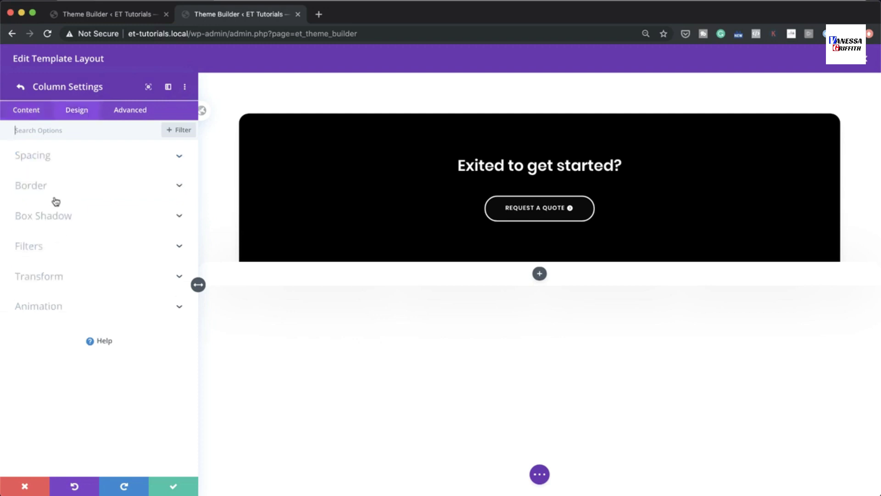
left_click(47, 157)
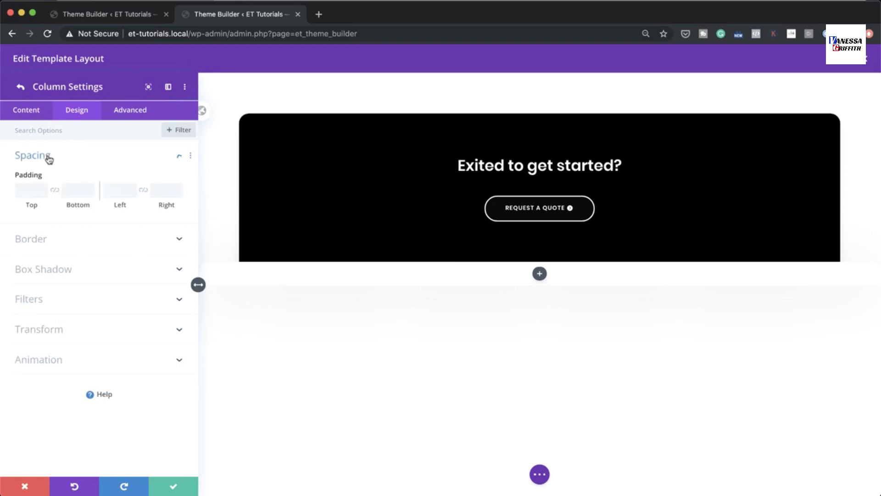
left_click(32, 192)
type("100px")
left_click(55, 191)
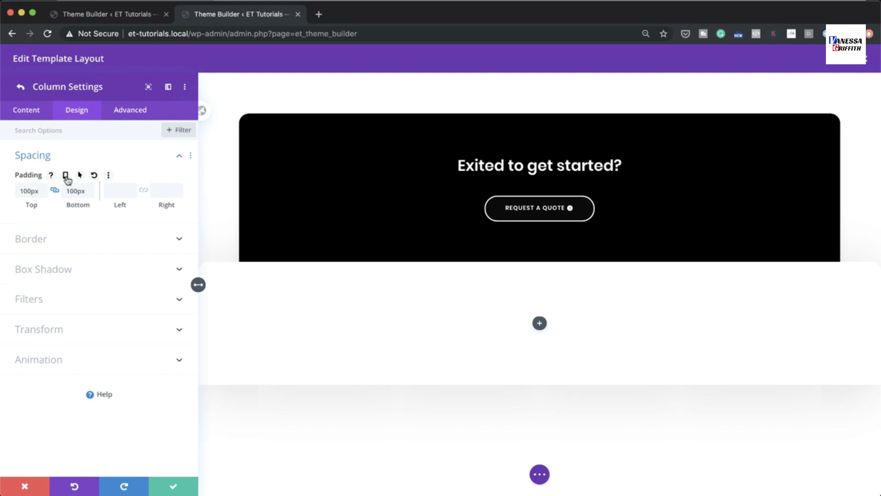
Set the column's top and bottom padding for tablet to 50px and show its phone padding values.
left_click(65, 175)
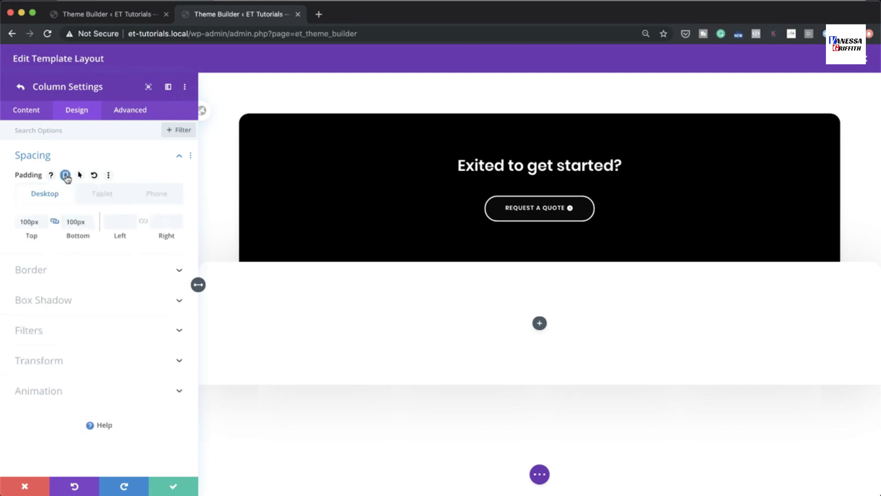
left_click(103, 193)
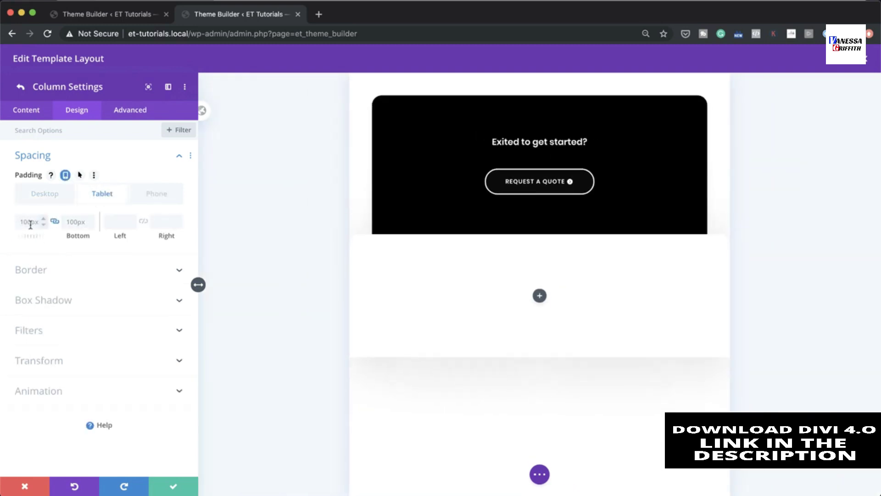
left_click(167, 193)
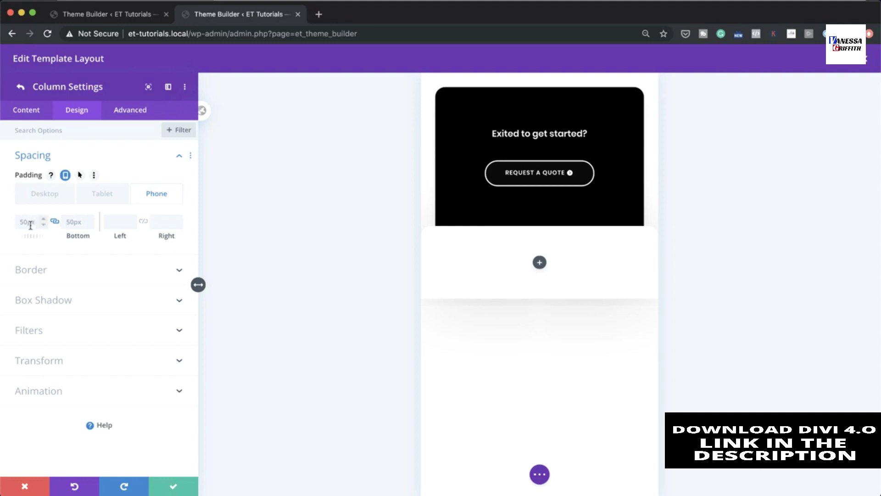
Set the column's left and right desktop padding to 50px and save the column and row settings.
left_click(46, 196)
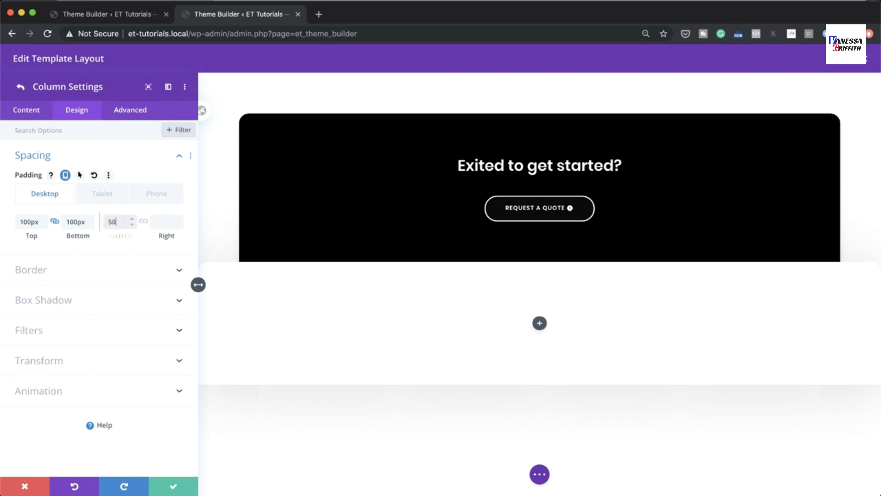
type("50")
left_click(144, 222)
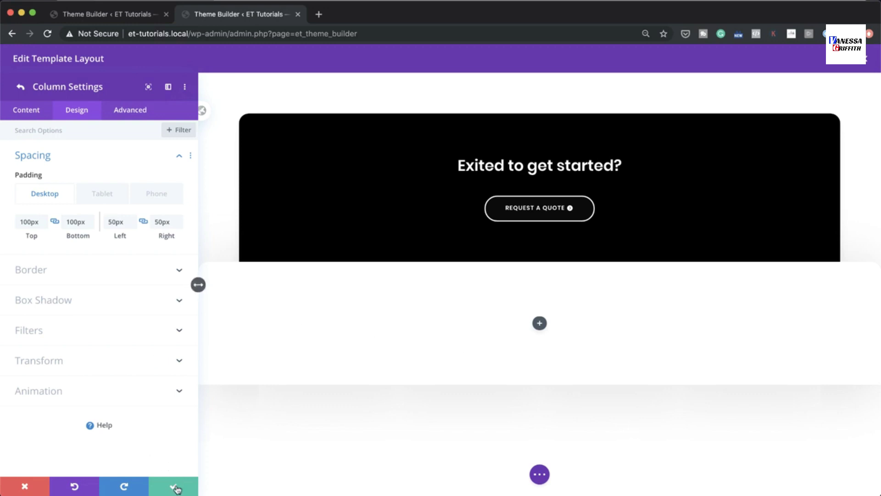
left_click(174, 486)
left_click(173, 487)
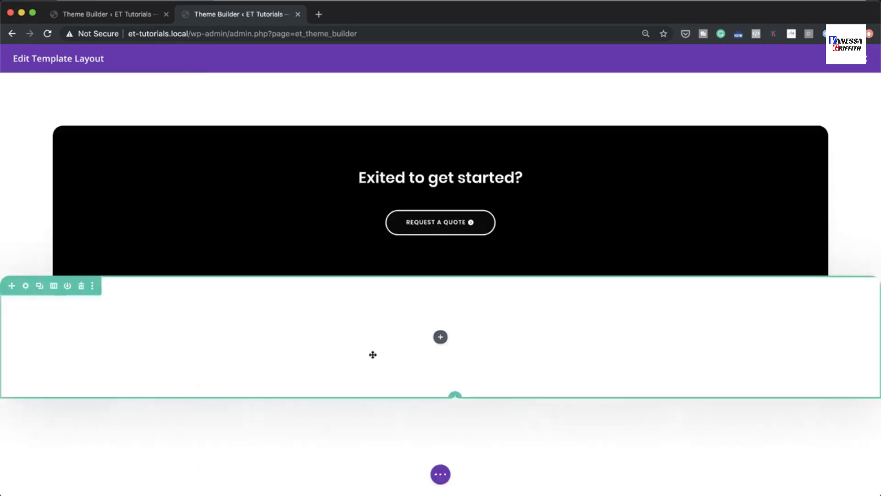
Insert a Text module in the second section's empty column and replace its placeholder content with "Customers".
left_click(440, 337)
left_click(414, 165)
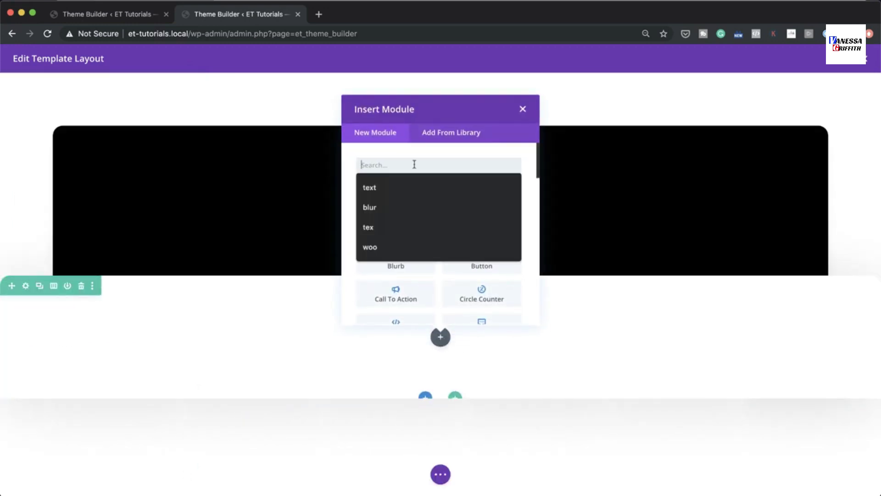
type("text")
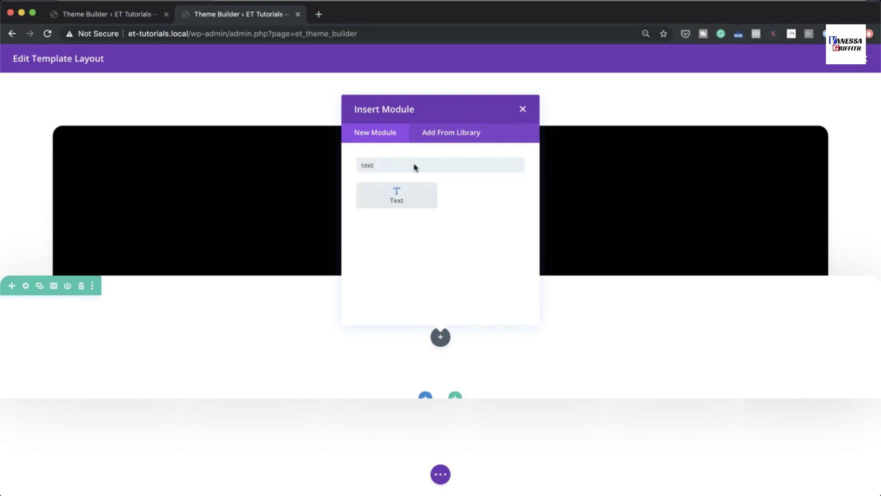
left_click(425, 204)
left_click_drag(138, 347, 30, 274)
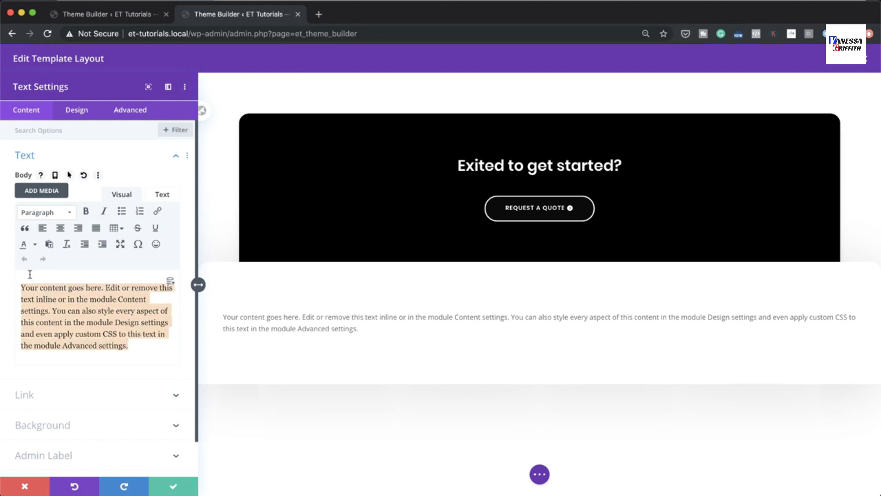
key("BackSpace")
type("Customers")
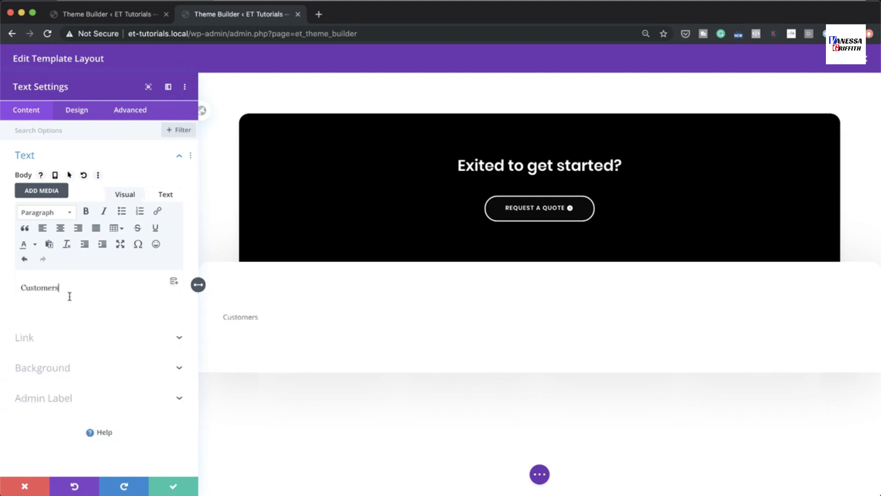
Style the "Customers" text with the Poppins font in bold weight and a black text color.
left_click(83, 114)
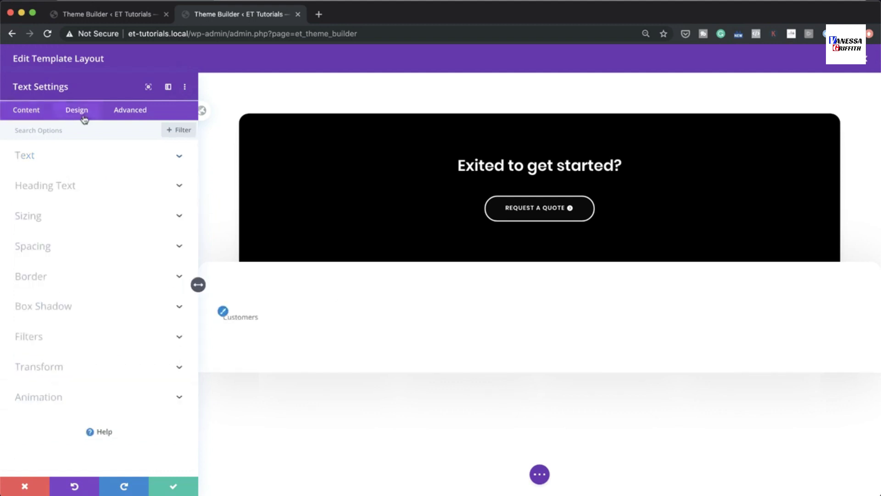
left_click(39, 159)
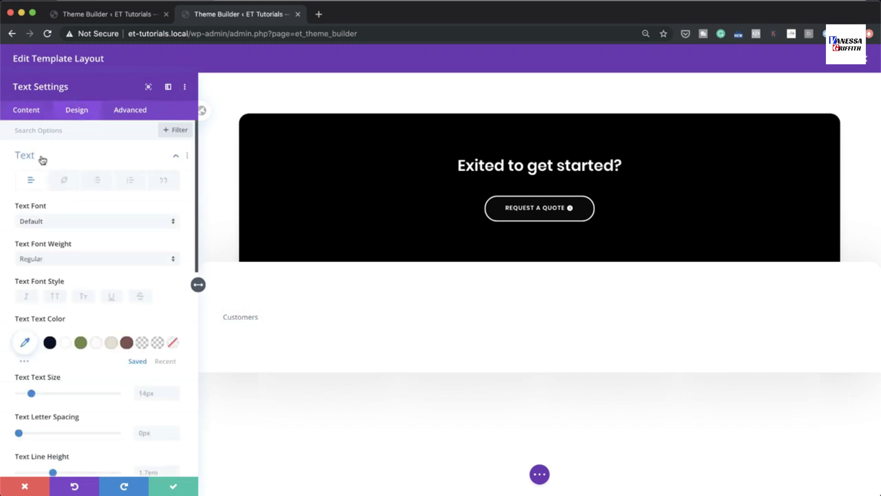
left_click(57, 224)
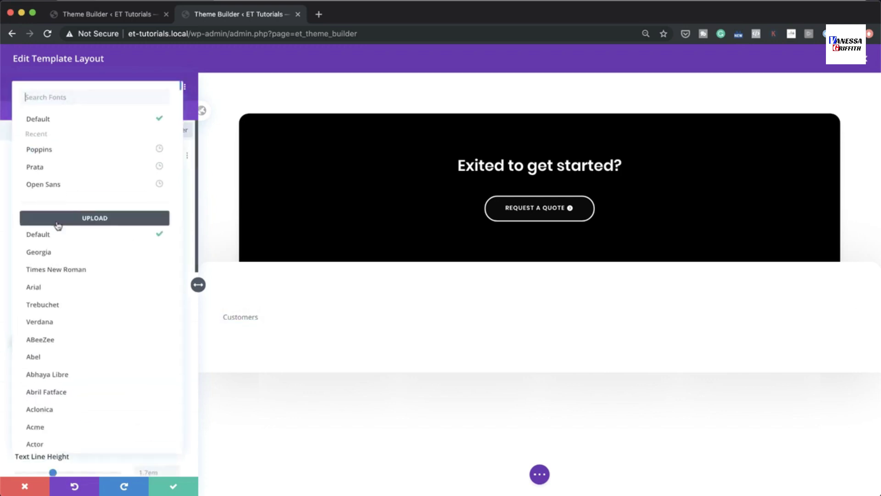
left_click(69, 155)
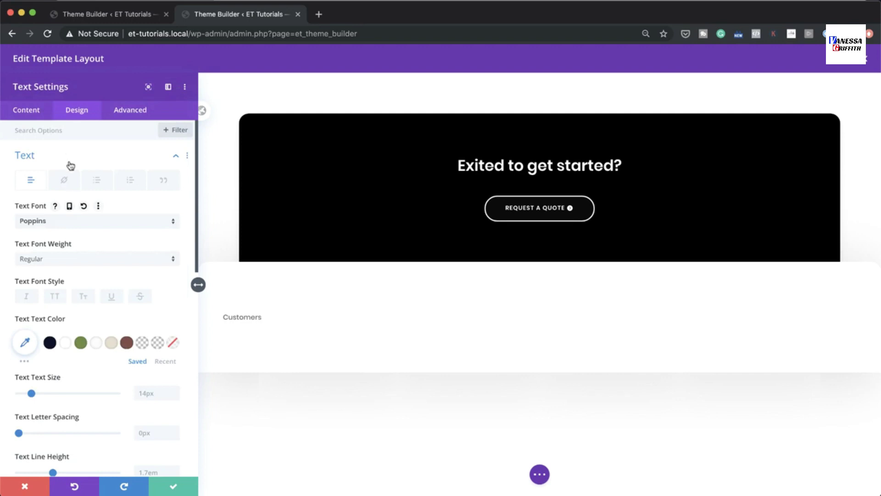
left_click(66, 260)
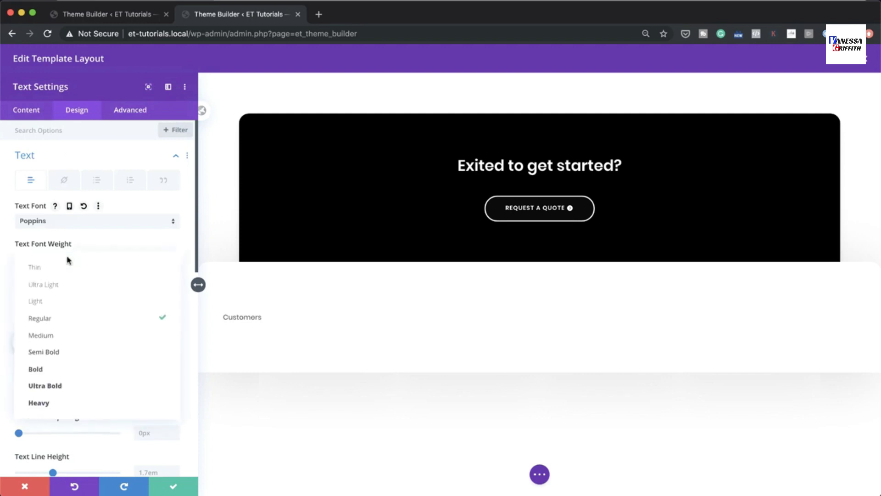
left_click(91, 369)
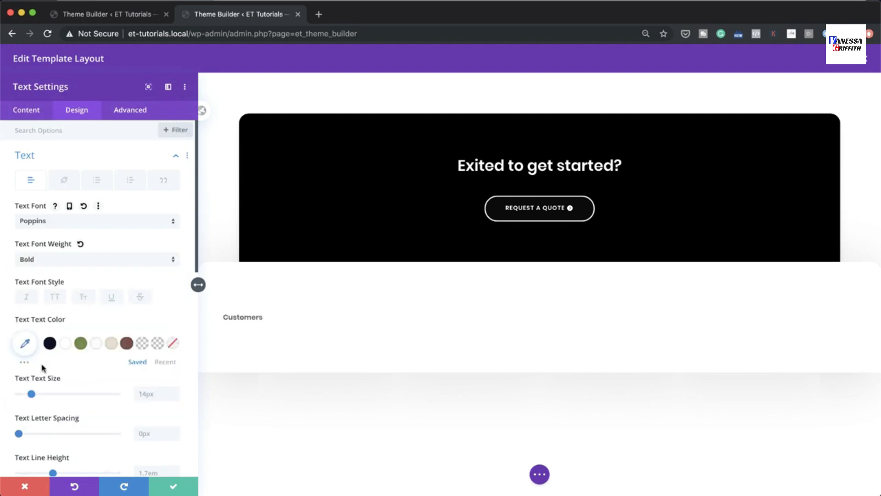
left_click(25, 344)
left_click_drag(19, 386, 12, 433)
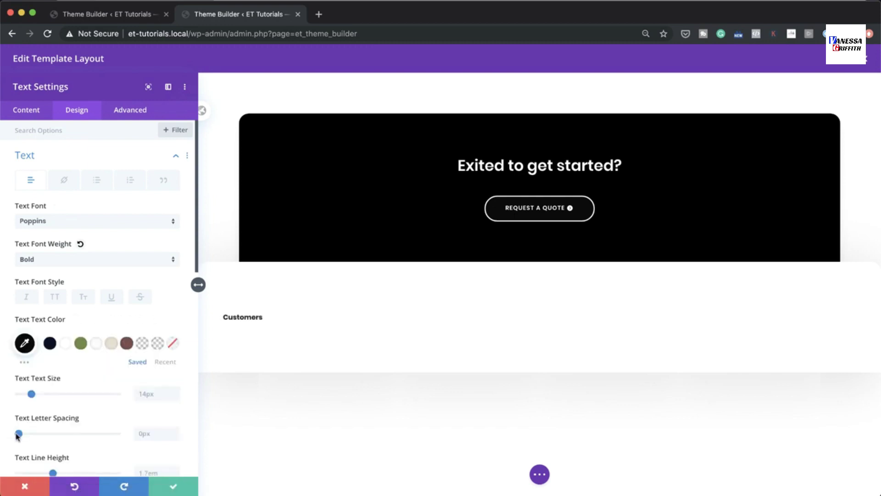
Set the "Customers" text size to 17px and its alignment to center.
scroll(106, 413, "down", 3)
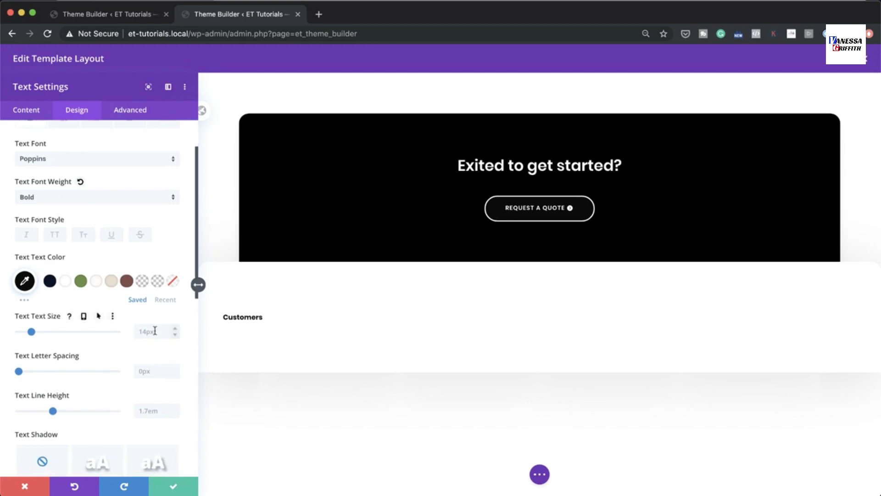
left_click(152, 330)
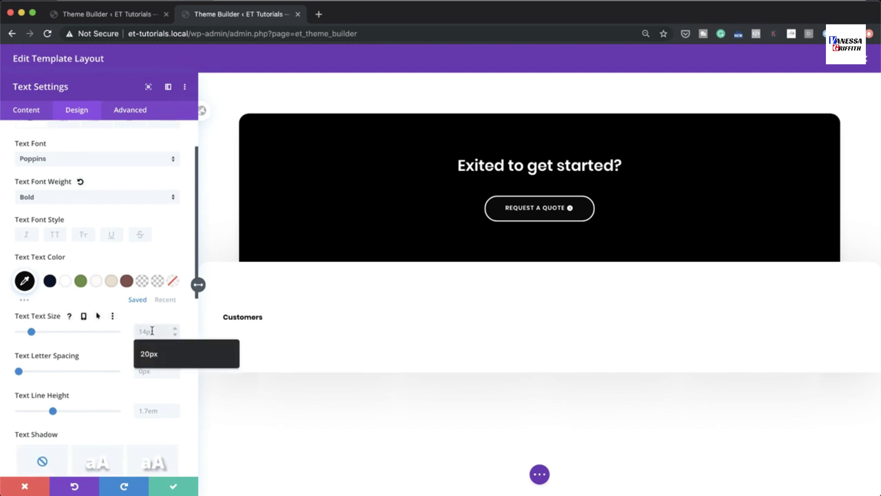
type("17")
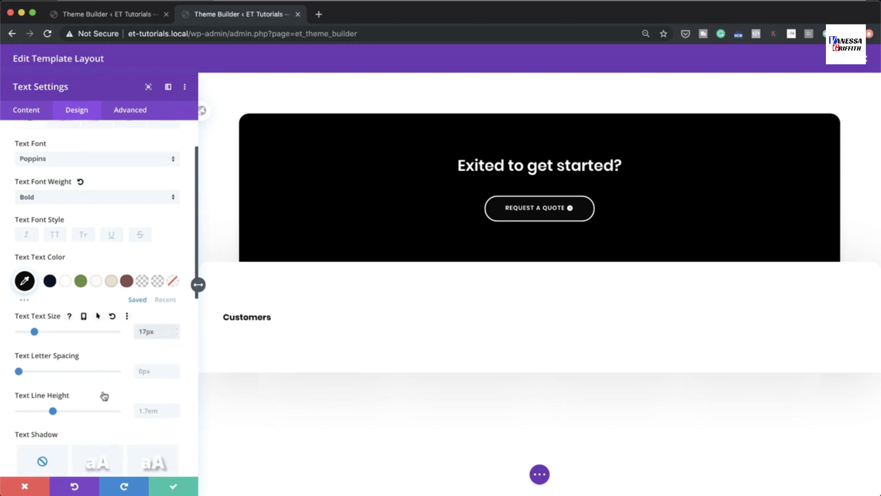
scroll(105, 395, "down", 3)
left_click(77, 472)
Give the "Customers" text module a 10px top margin and a 30px bottom margin, and save it.
scroll(92, 455, "down", 3)
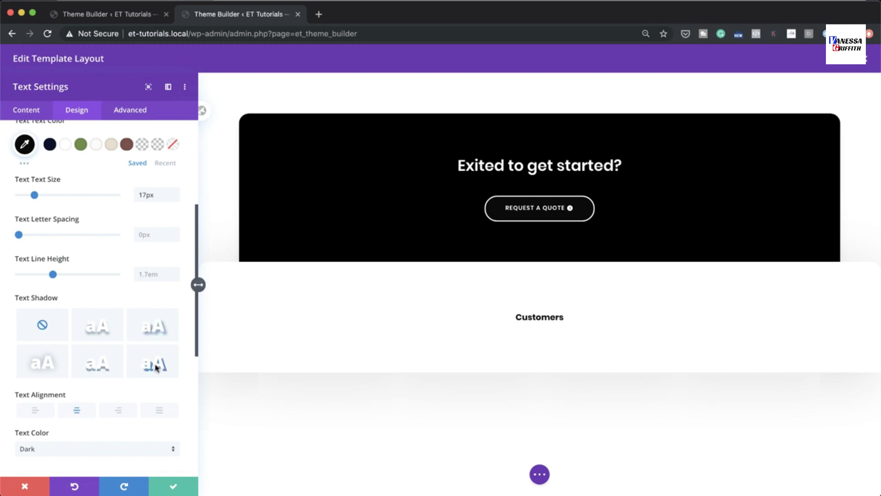
scroll(153, 365, "down", 5)
left_click(46, 340)
left_click(32, 197)
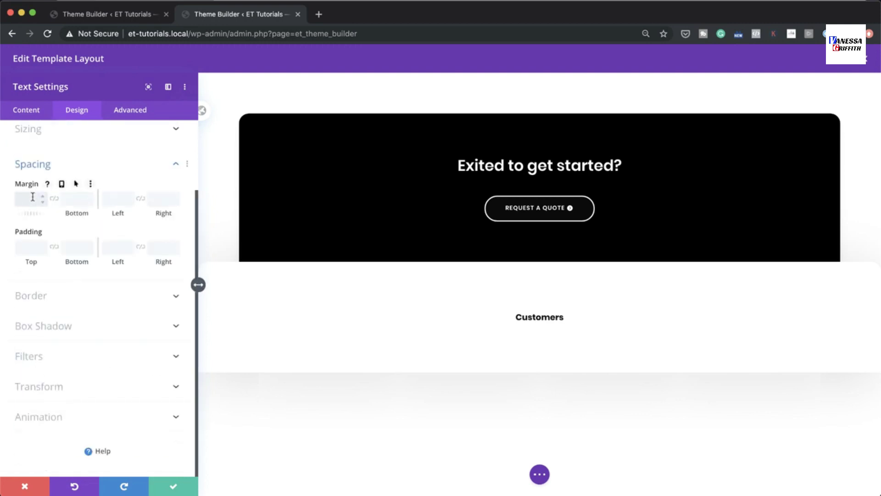
left_click(71, 198)
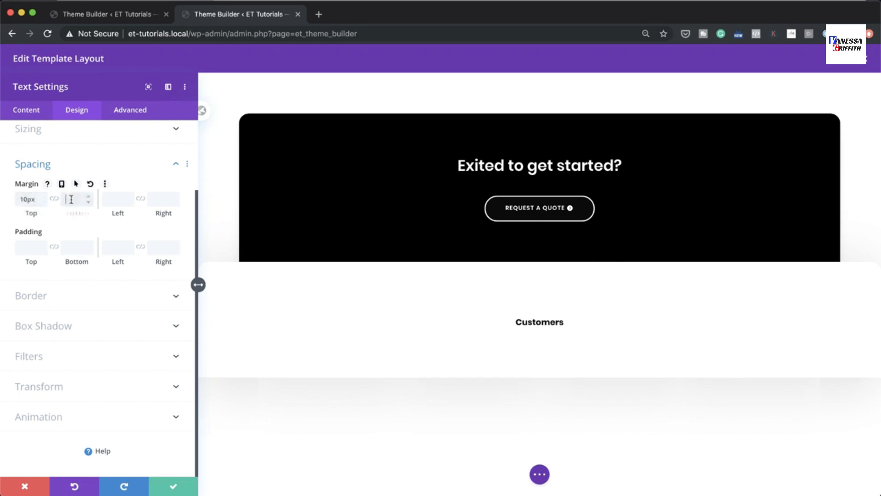
type("30px")
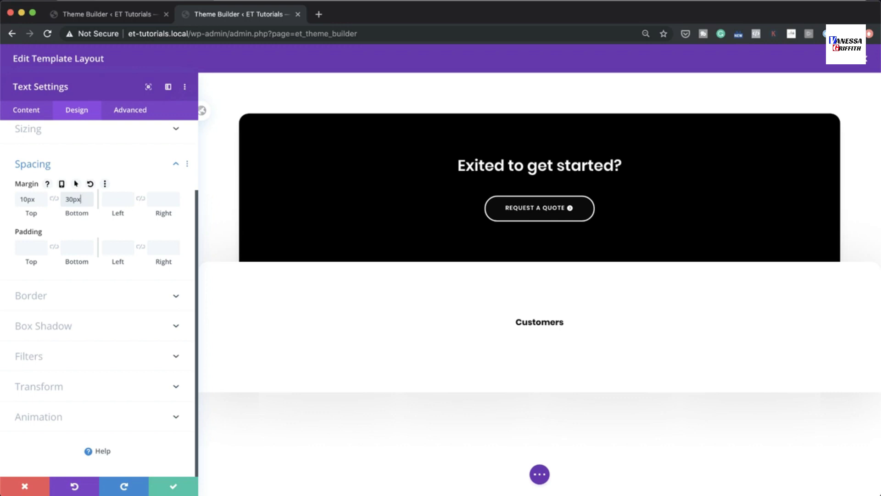
left_click(175, 488)
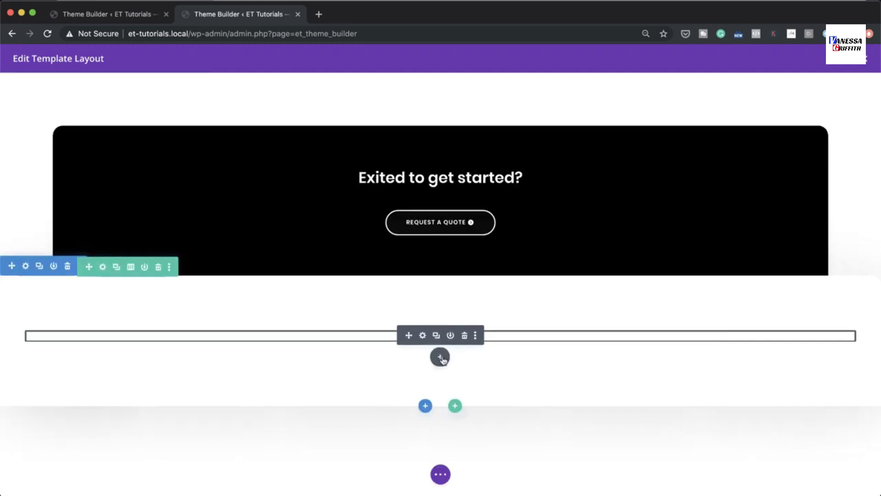
Insert a Divider module below the "Customers" text.
left_click(441, 358)
scroll(450, 254, "down", 3)
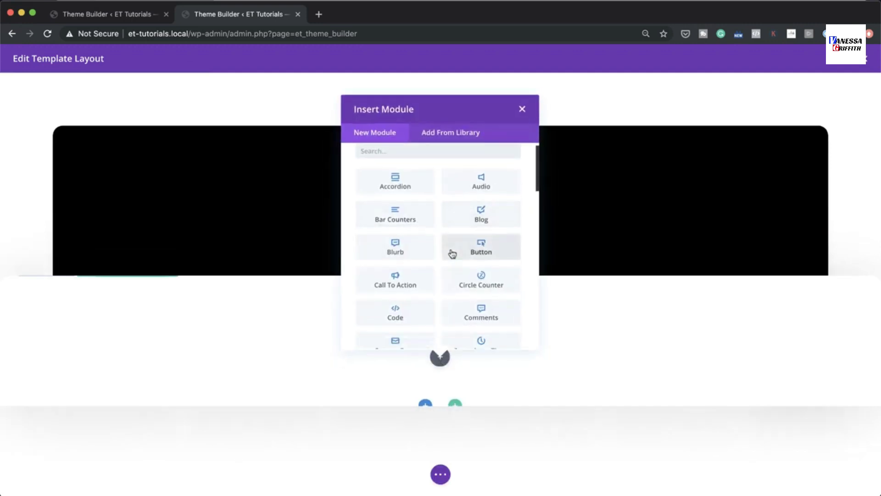
scroll(450, 252, "down", 2)
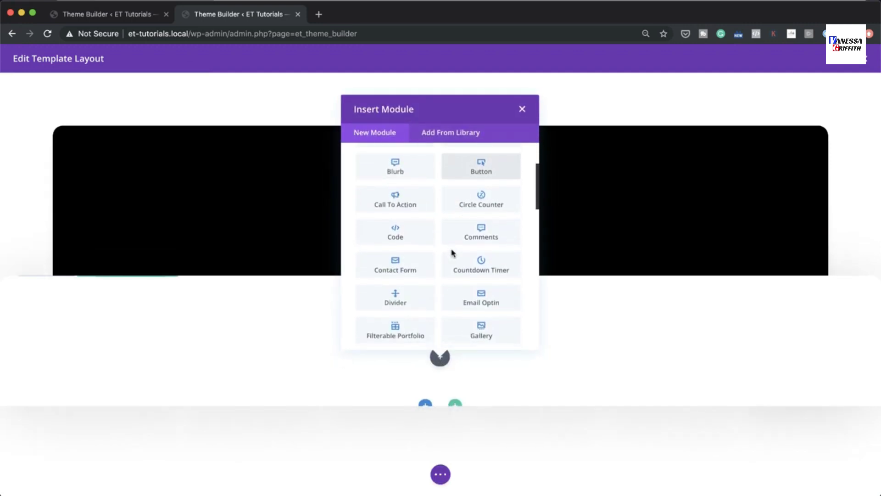
left_click(395, 284)
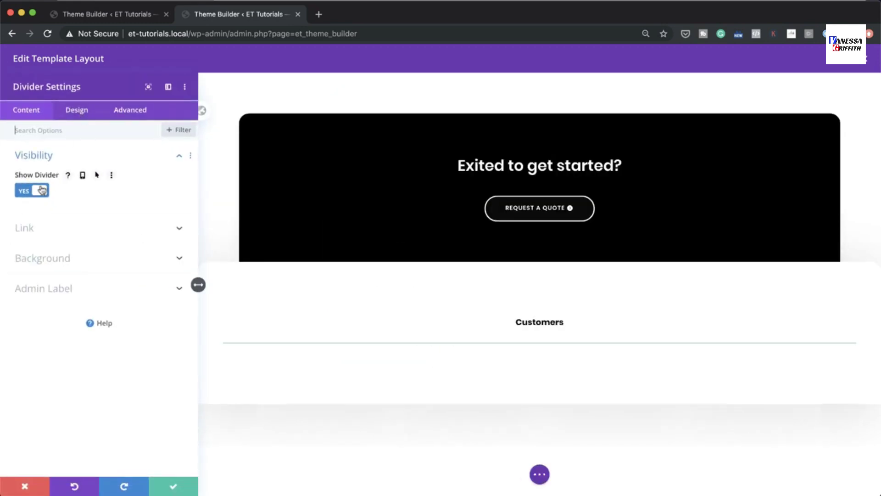
Change the divider's line color to black.
left_click(77, 112)
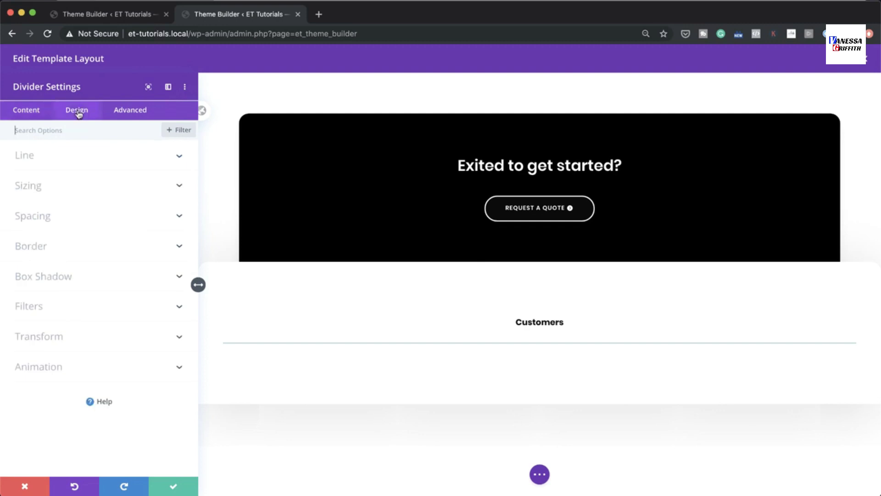
left_click(38, 160)
left_click(25, 198)
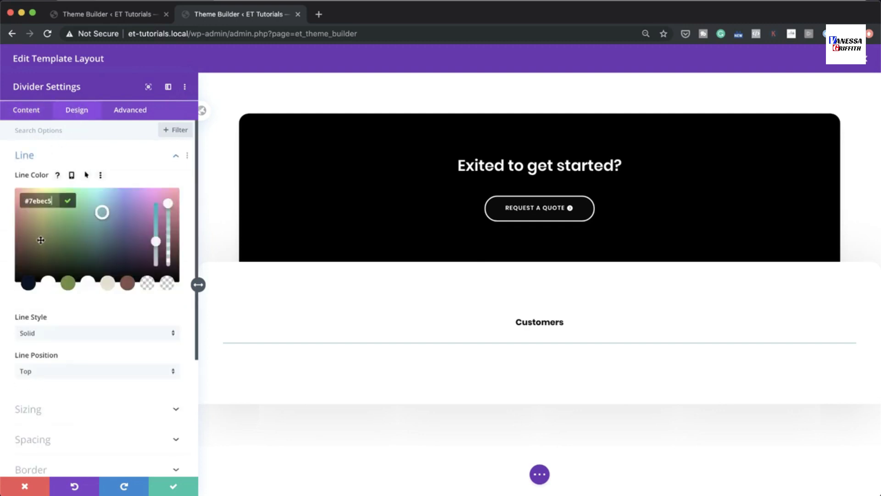
left_click(8, 288)
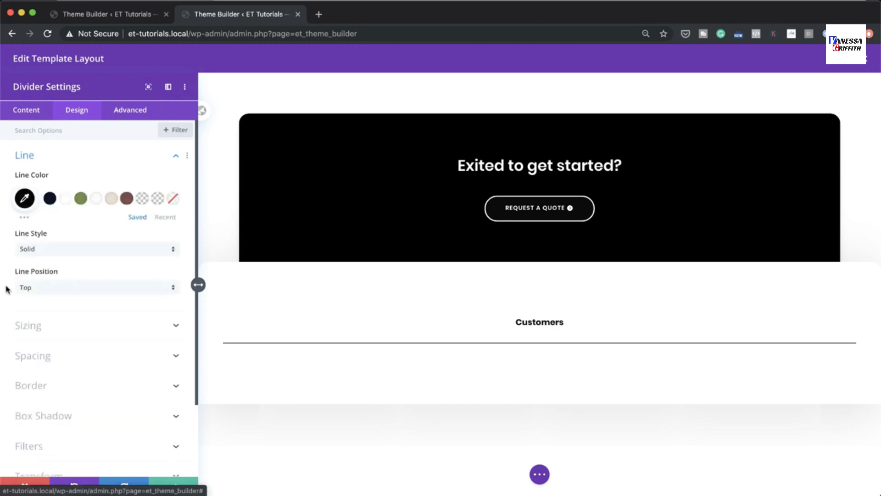
Set the divider's width to 15%, center-align the module and save its settings.
left_click(92, 327)
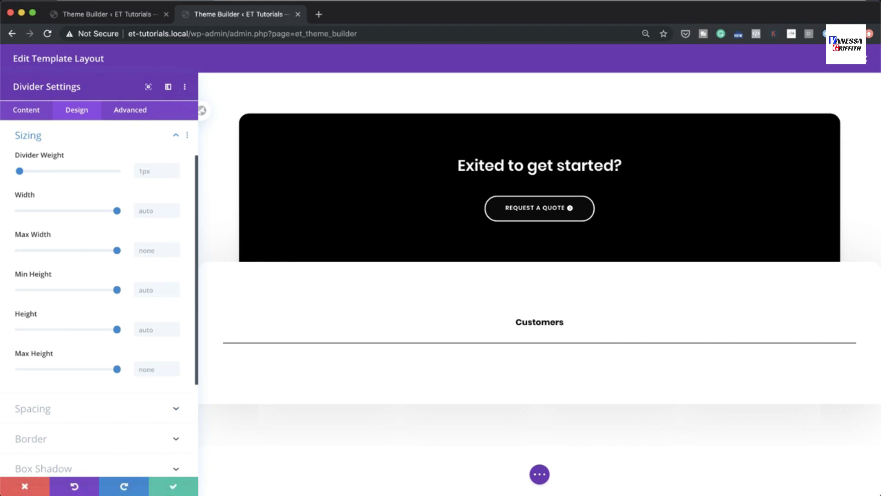
left_click(154, 211)
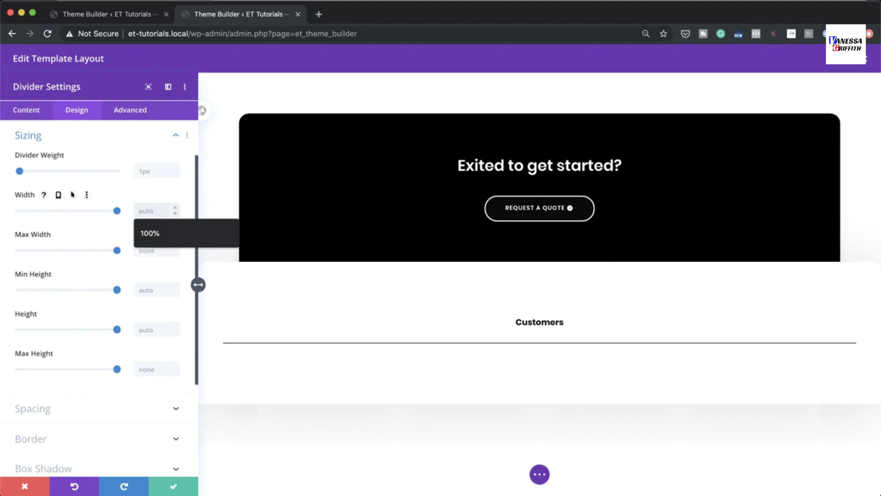
type("15")
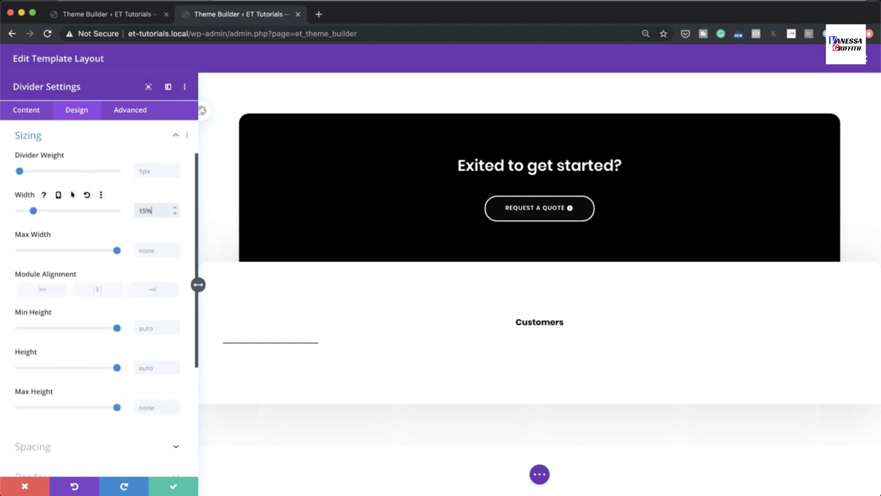
left_click(97, 290)
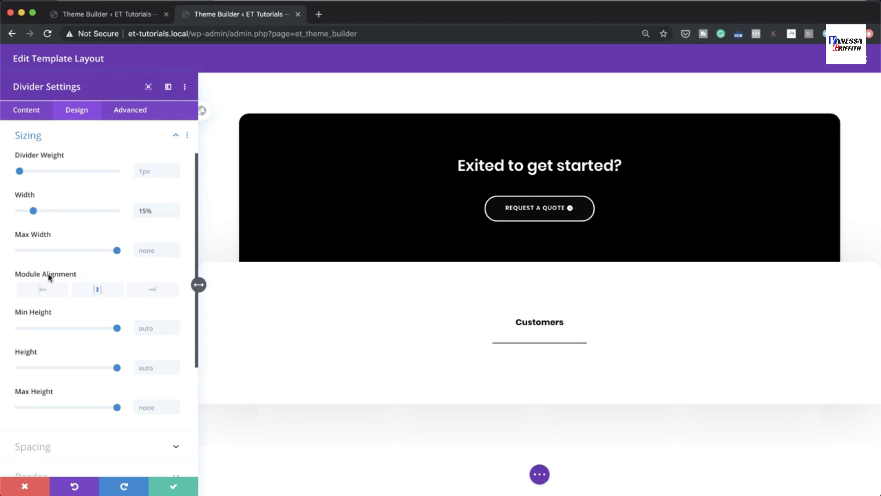
left_click(171, 489)
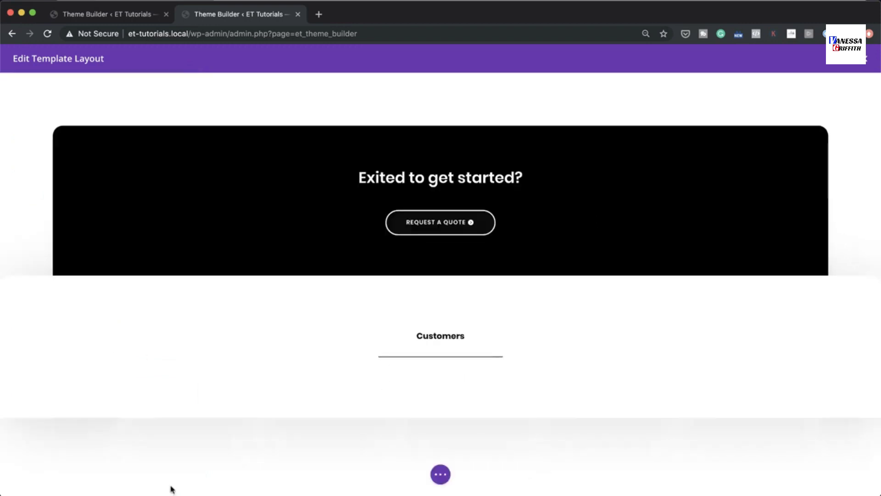
Insert a Text module below the divider under the "Customers" heading.
left_click(440, 383)
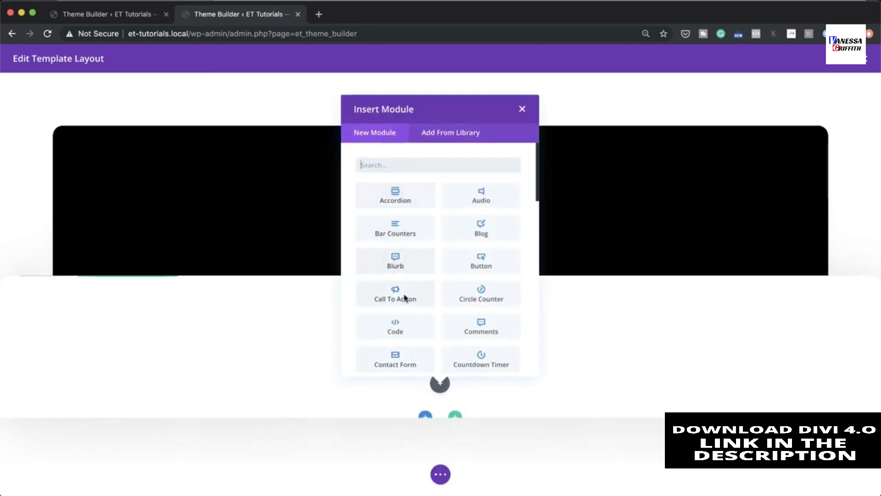
scroll(408, 328, "down", 3)
scroll(408, 328, "down", 8)
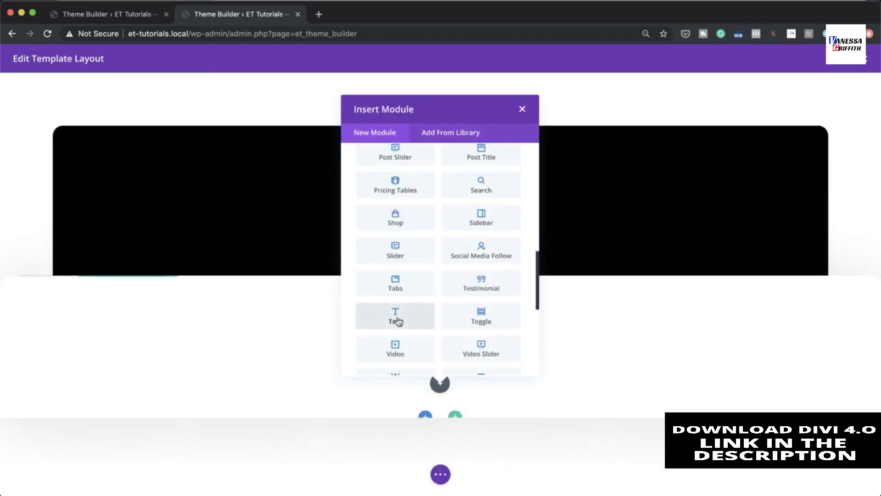
left_click(397, 321)
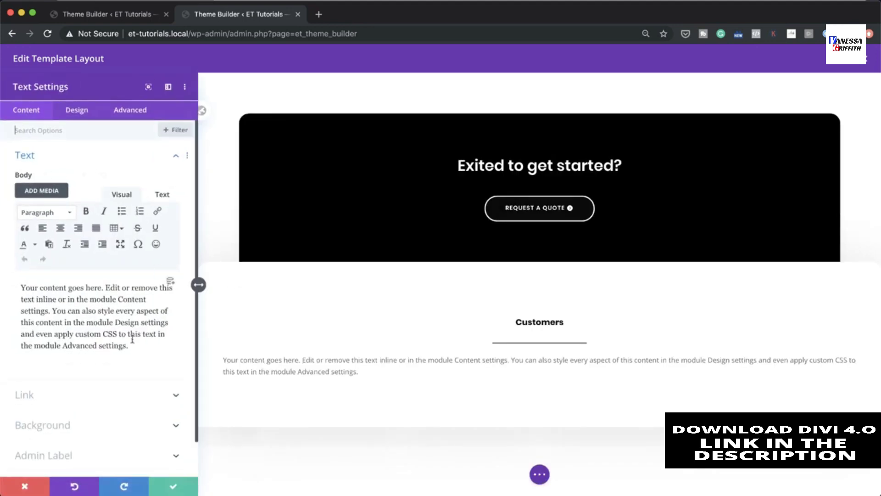
Replace the placeholder body text with "Products" and set the module link URL to #.
left_click_drag(129, 345, 20, 280)
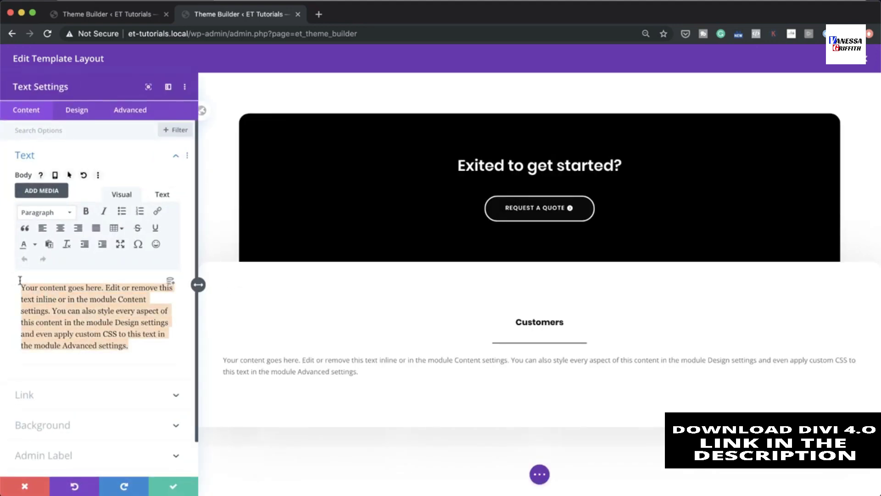
type("Products")
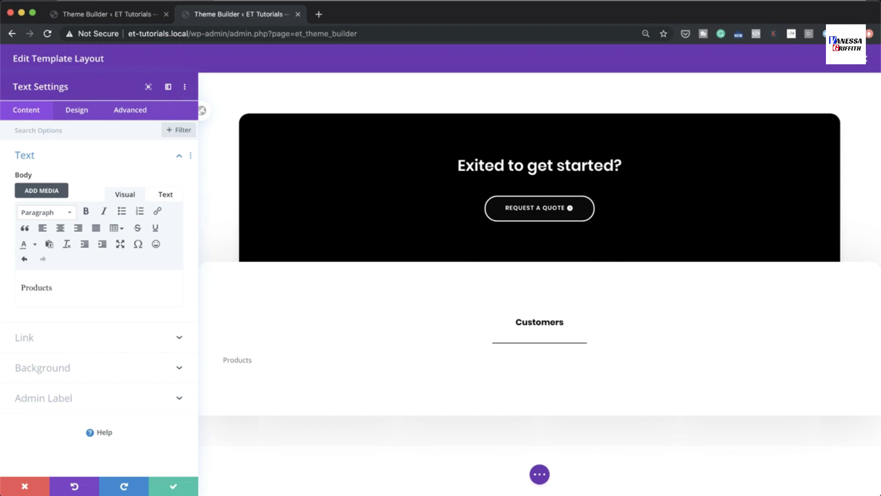
left_click(65, 338)
left_click(51, 225)
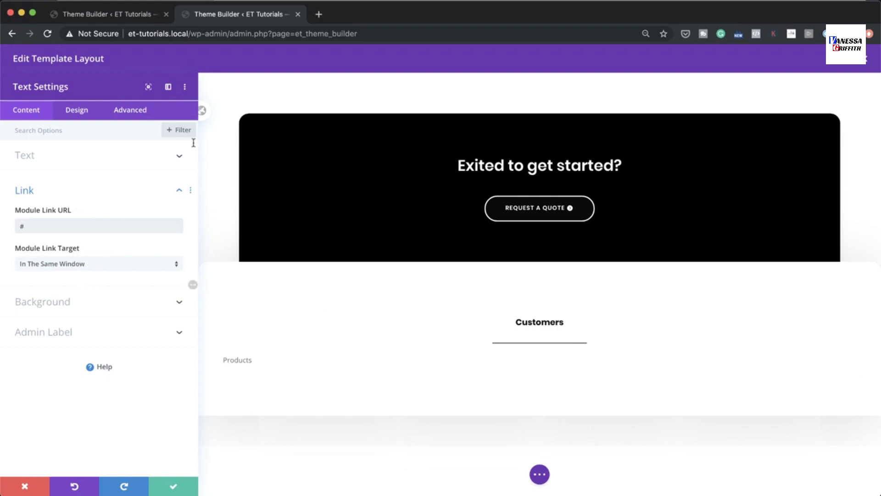
Set the "Products" text font to Poppins with a Light font weight.
left_click(80, 111)
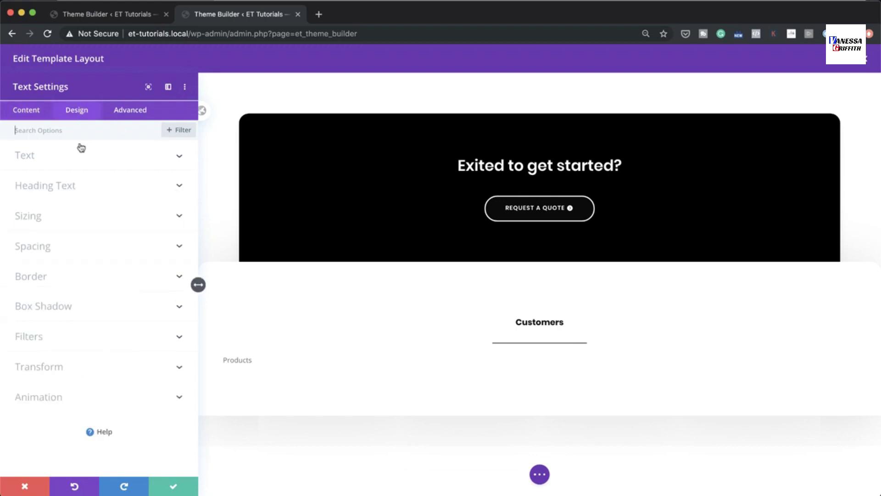
left_click(41, 157)
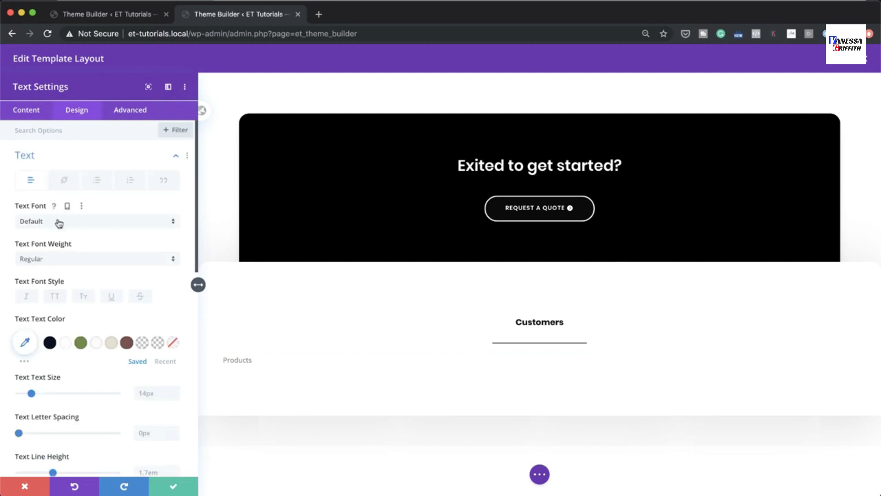
left_click(57, 222)
left_click(61, 156)
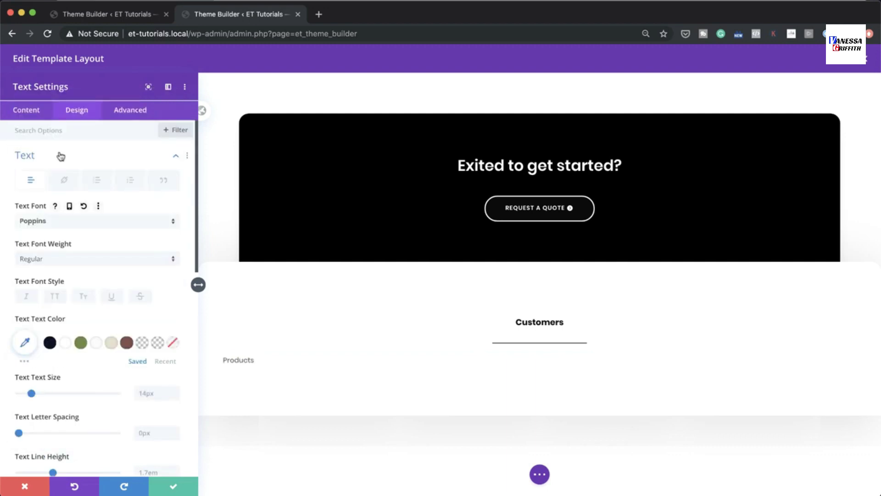
left_click(58, 260)
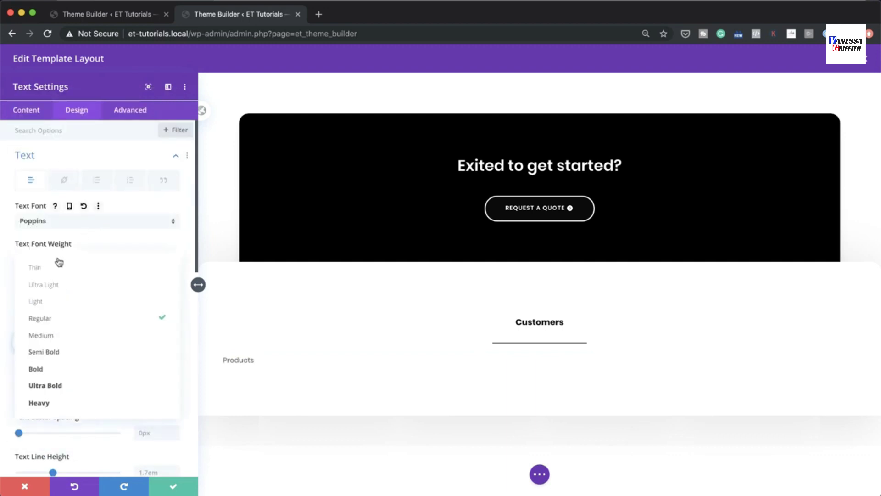
left_click(65, 301)
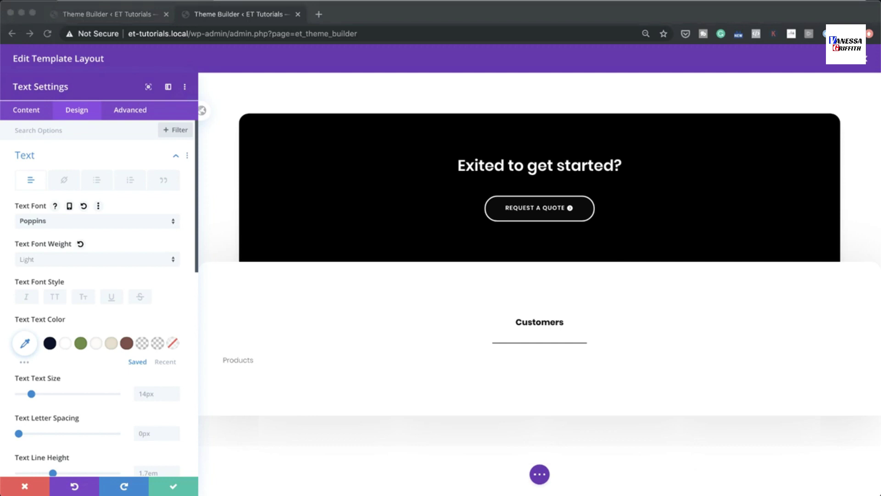
Set the "Products" text color to #777777.
scroll(82, 321, "down", 2)
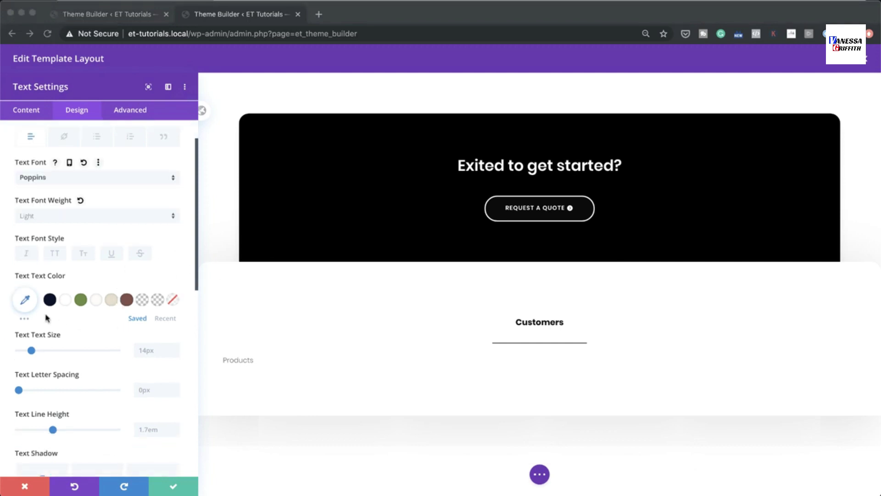
left_click(27, 299)
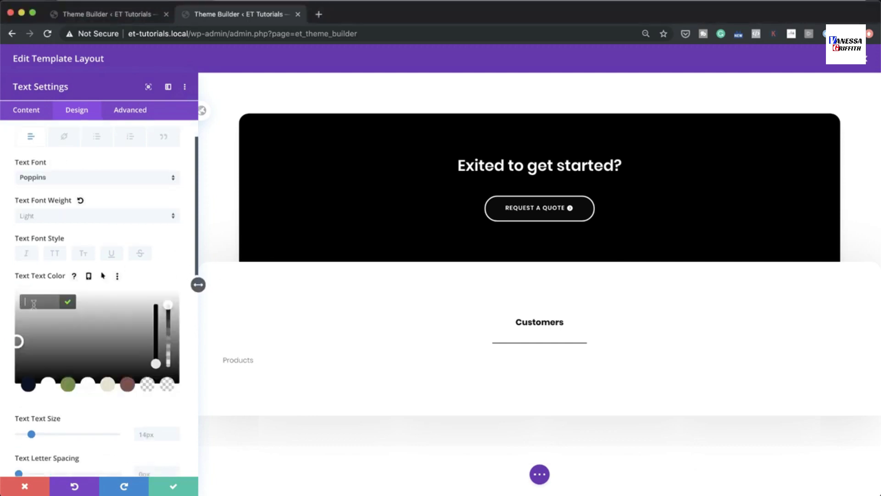
type("#777777")
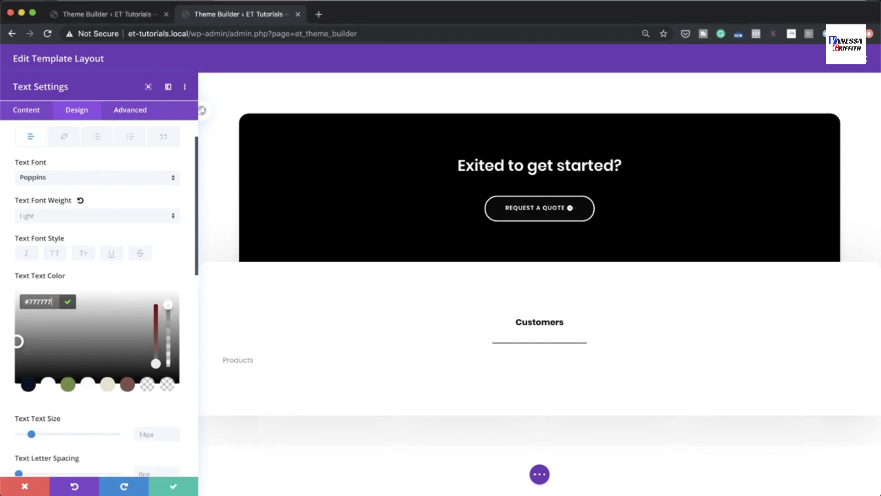
Set the "Products" text size to 15px and center-align the text.
scroll(168, 443, "down", 3)
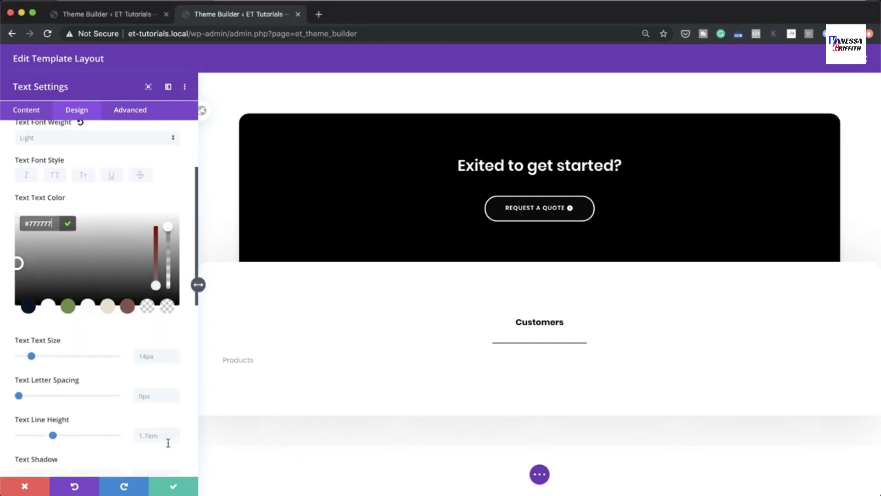
left_click(143, 356)
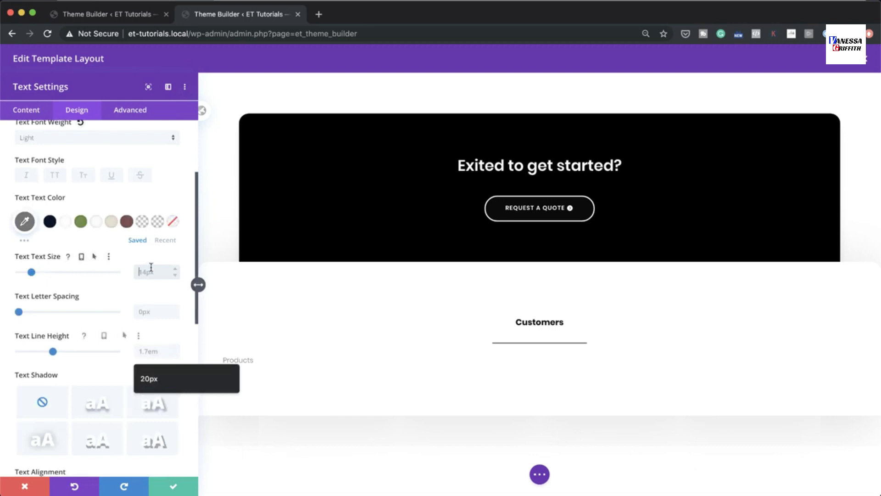
type("15px")
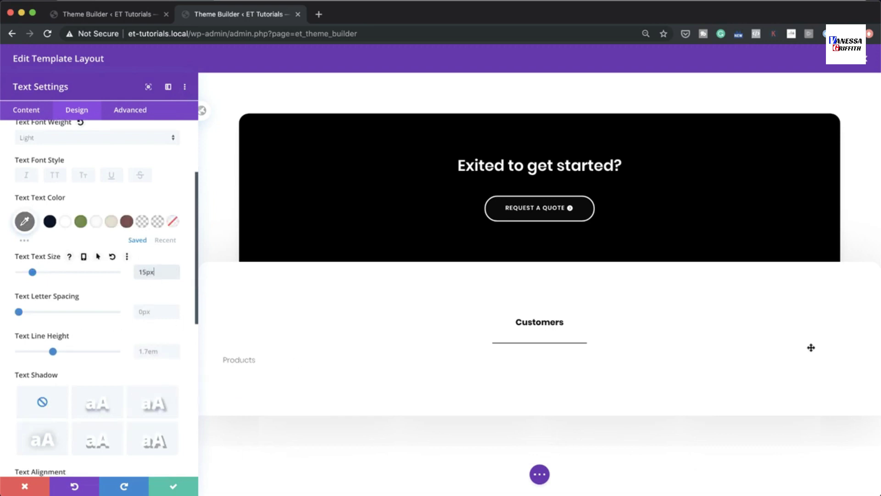
scroll(153, 401, "down", 3)
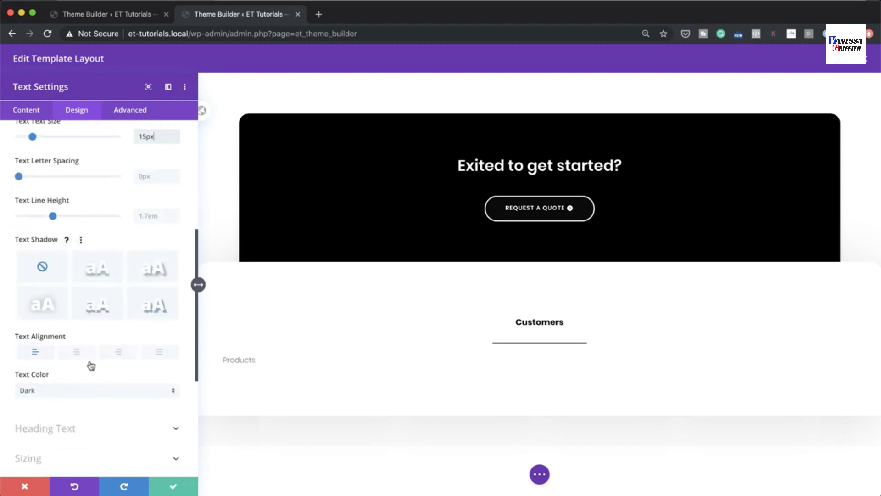
left_click(77, 351)
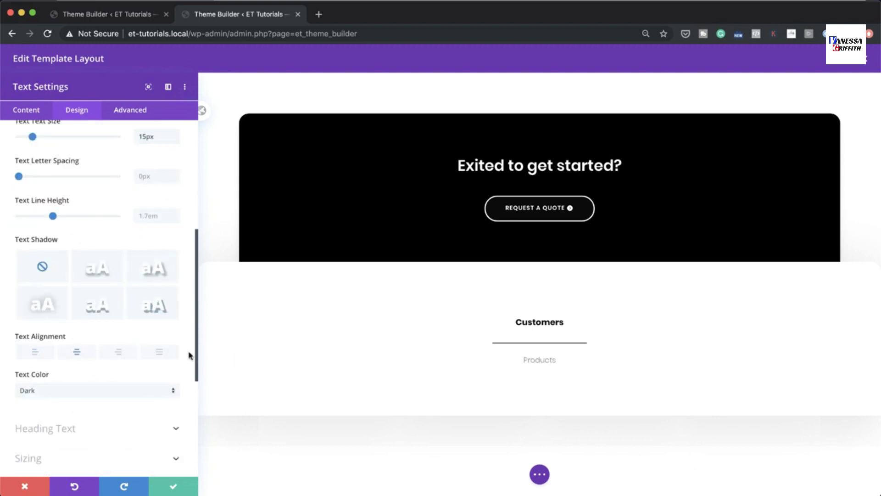
Give the "Products" module linked top and bottom margins of 10px and save its settings.
scroll(106, 397, "down", 3)
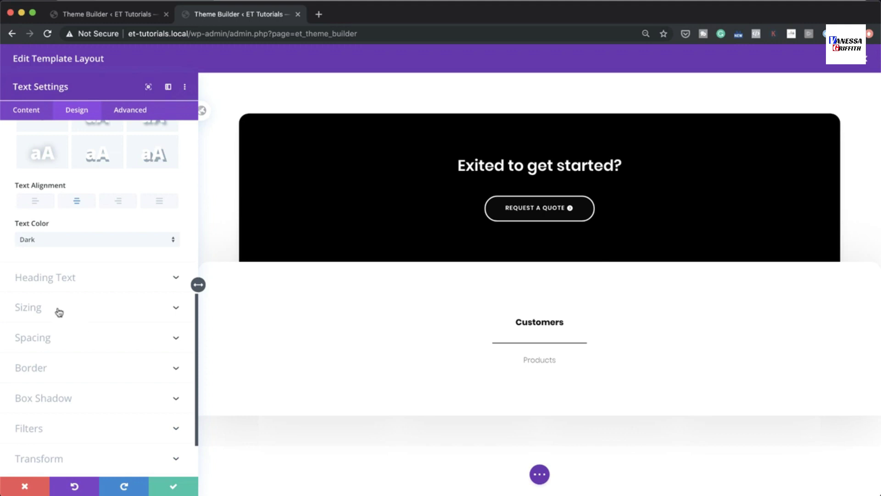
left_click(92, 336)
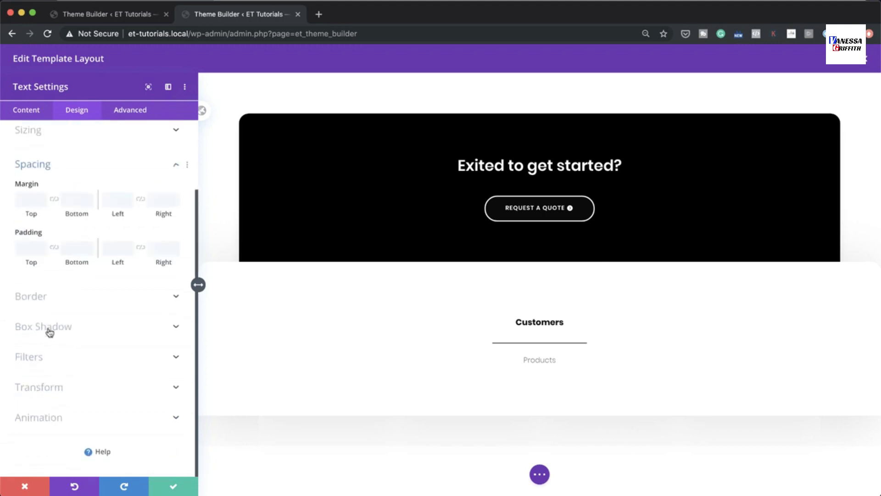
left_click(28, 199)
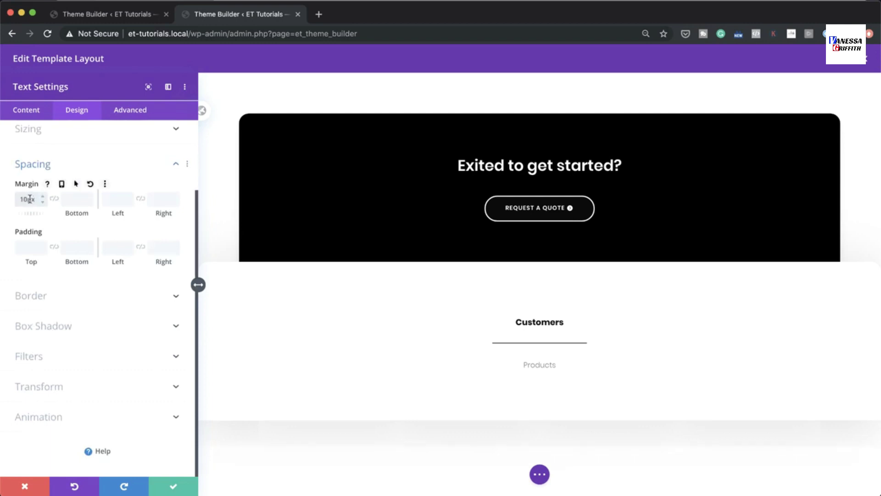
left_click(54, 198)
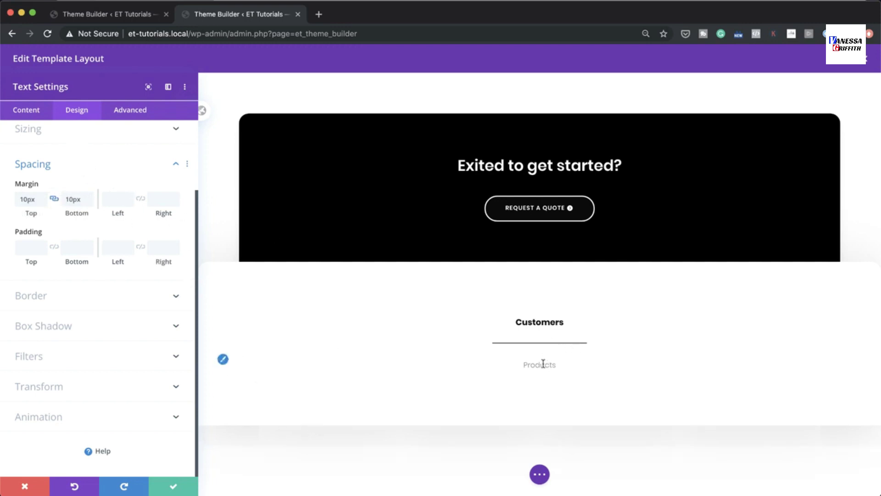
left_click(175, 485)
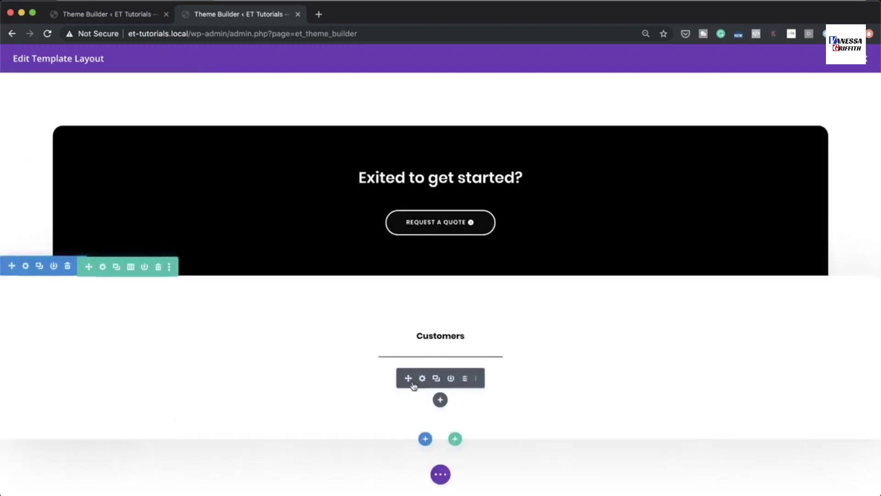
Duplicate the "Products" text module four times.
left_click(436, 378)
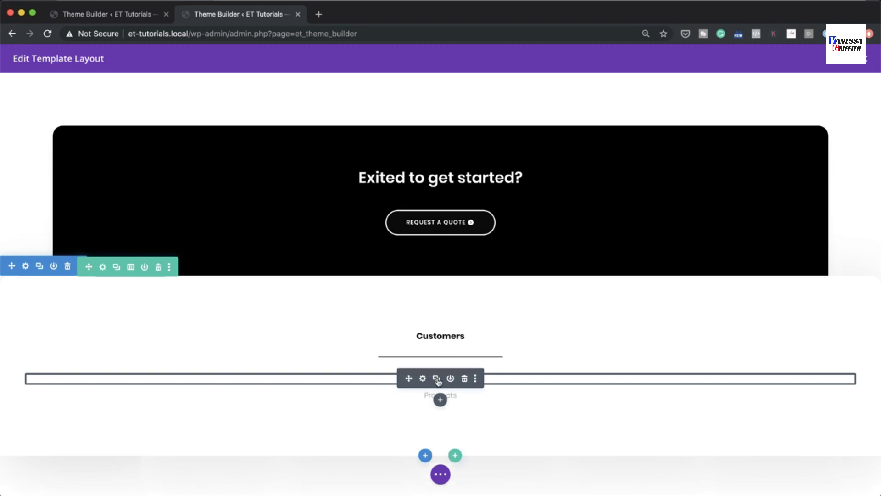
left_click(437, 378)
left_click(436, 378)
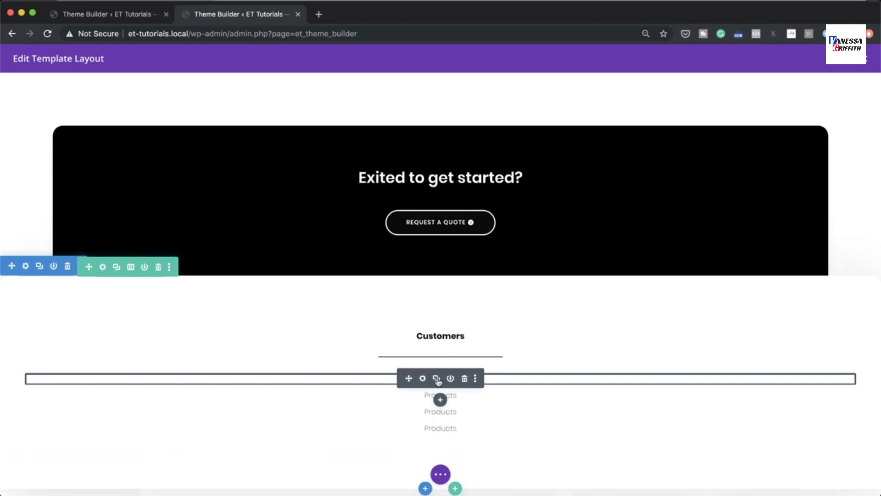
left_click(437, 378)
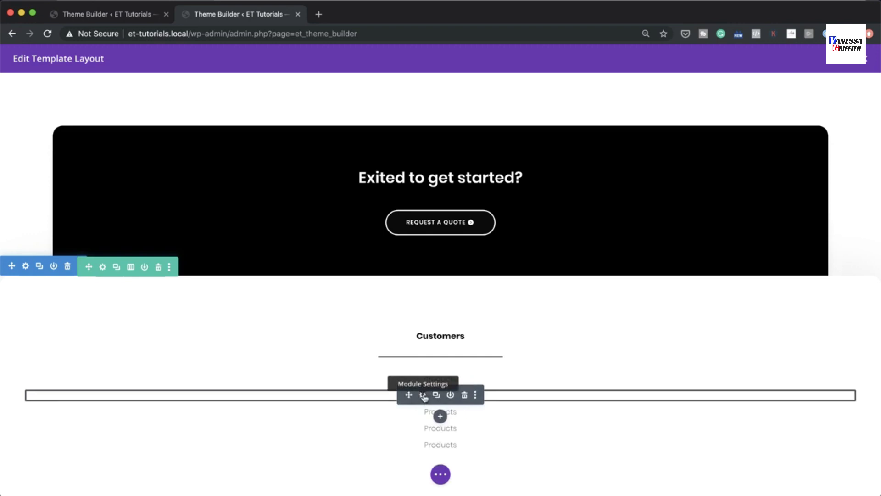
Change the second "Products" item's text to "Services", keep # as its link URL and save the module.
left_click(424, 398)
left_click_drag(57, 289, 20, 285)
type("Ser")
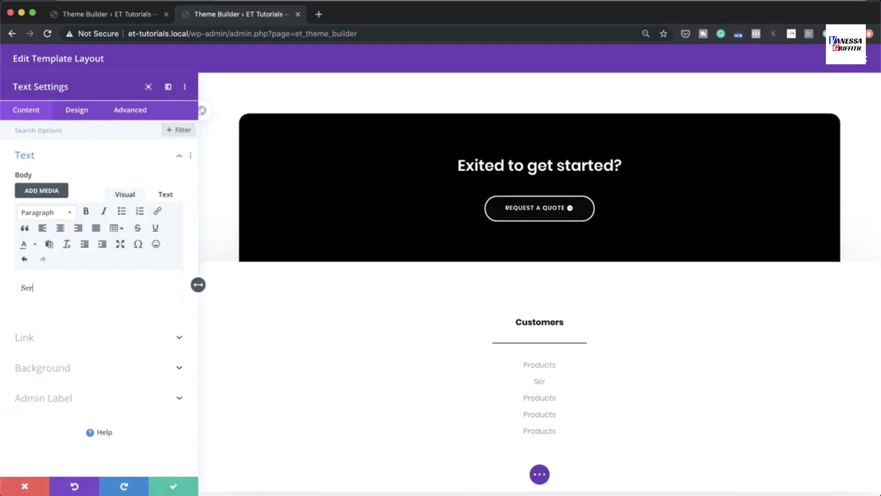
type("vu")
type("ces")
left_click(22, 343)
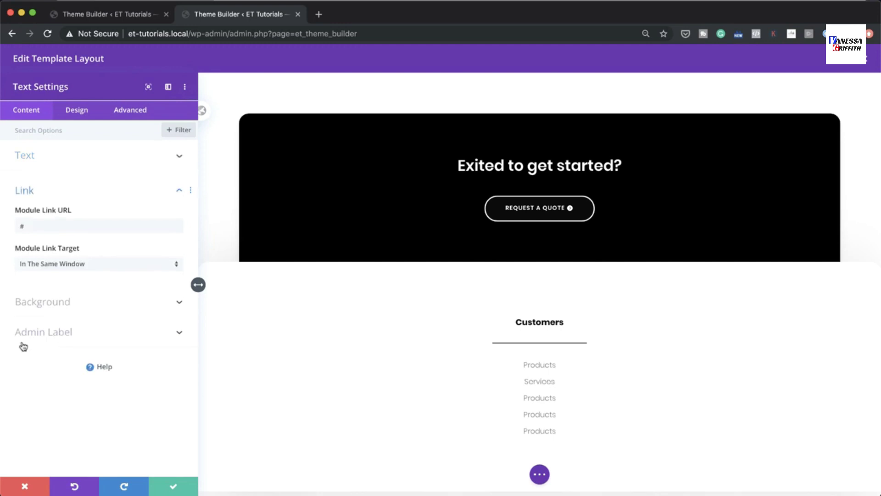
left_click_drag(39, 226, 9, 225)
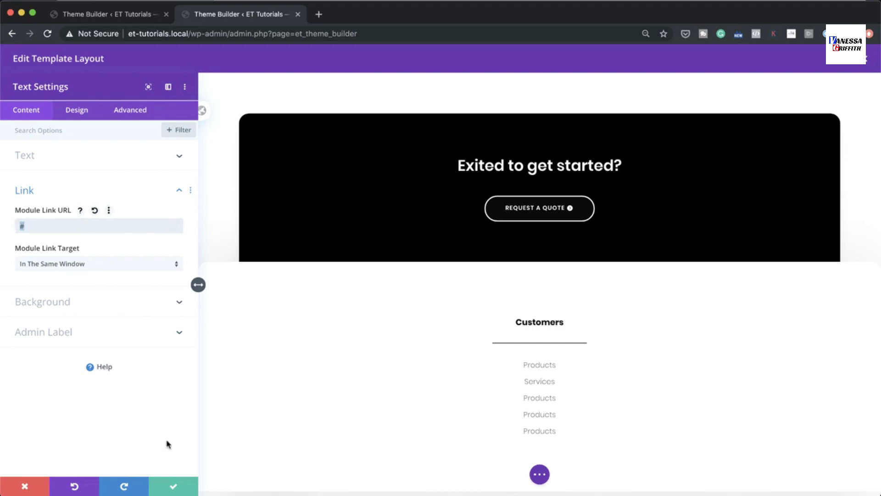
left_click(175, 488)
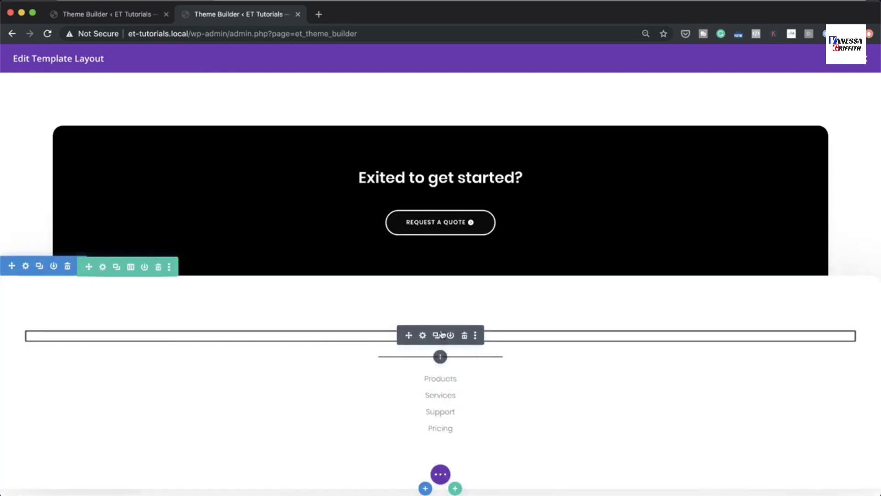
Duplicate the "Customers" row's column twice to make a three-column row.
left_click(103, 267)
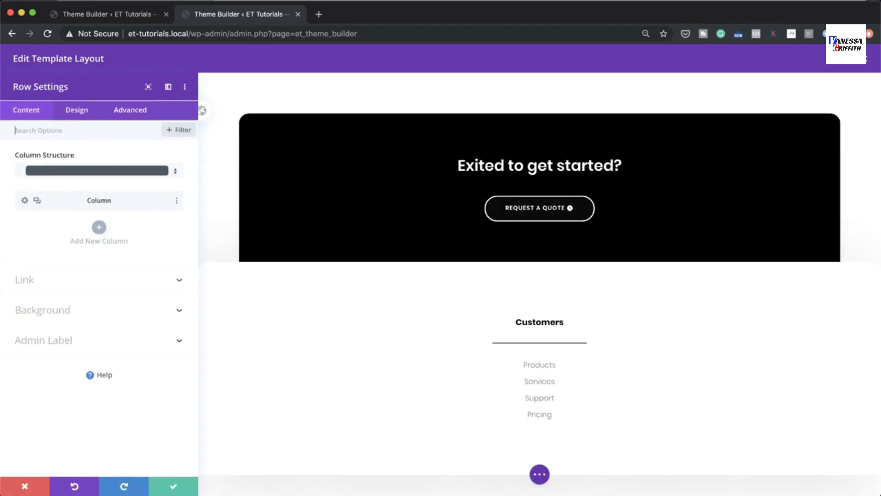
double_click(38, 202)
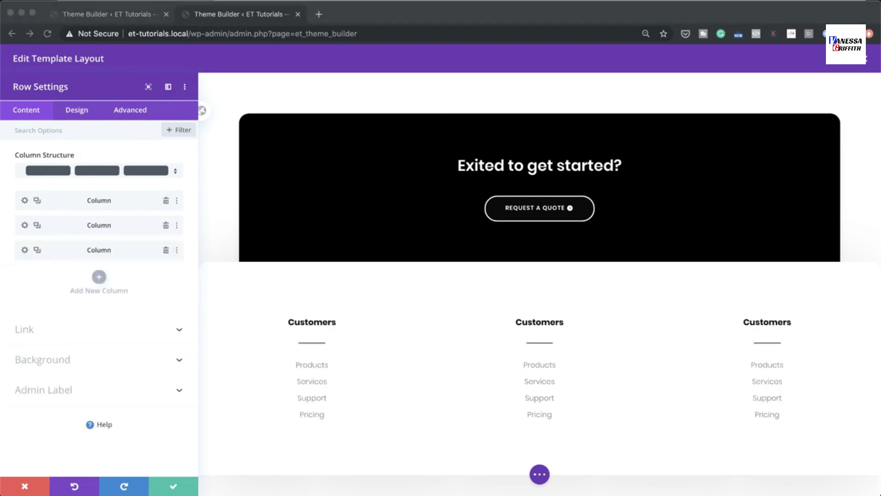
Give the row's second column a background color of #f9f9f9.
left_click(25, 225)
left_click(25, 226)
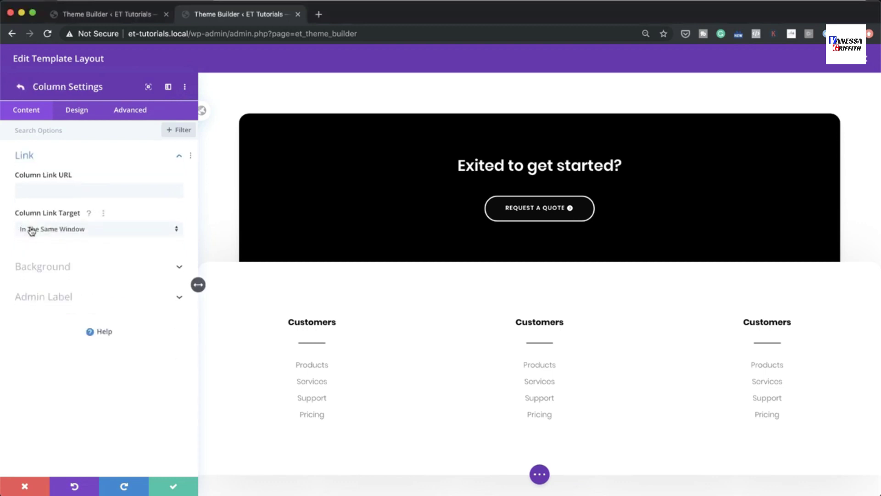
left_click(43, 265)
left_click(98, 287)
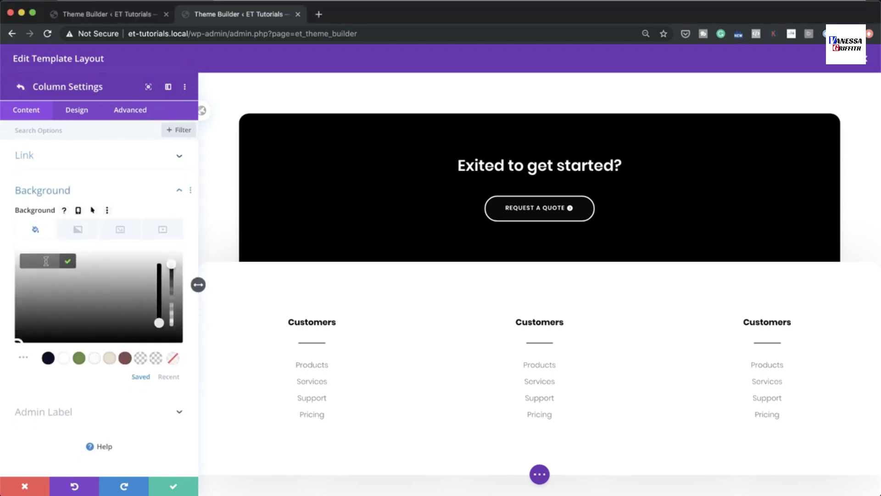
left_click(46, 261)
type("#f9f9f9")
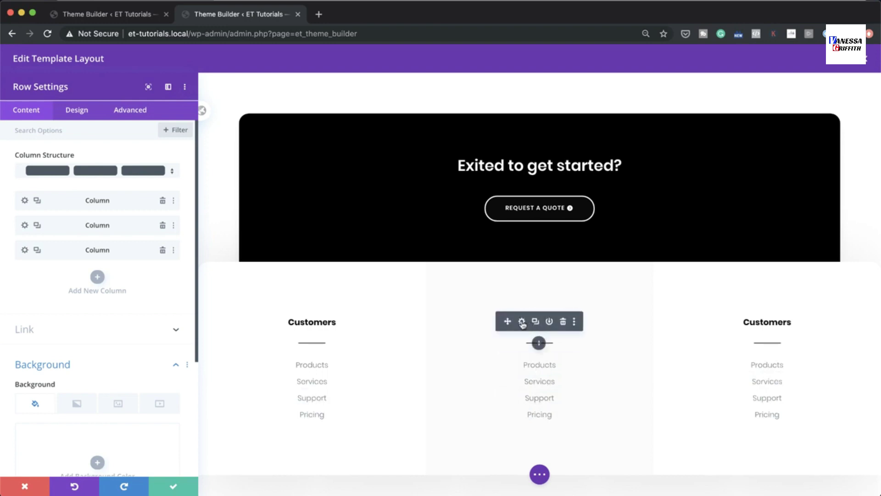
Change the second column's heading to "About Us" and the third column's heading to "Further Info", and save the text settings.
left_click(522, 322)
double_click(549, 322)
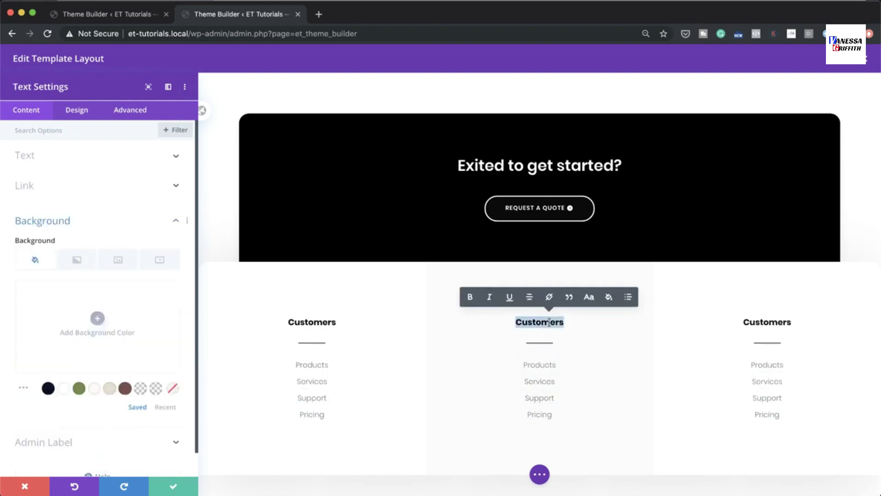
type("About Us")
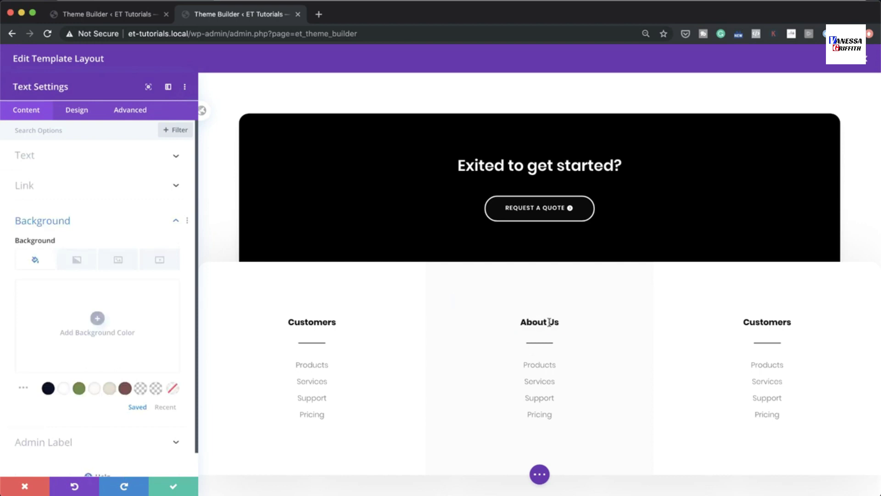
double_click(755, 319)
type("Further Info")
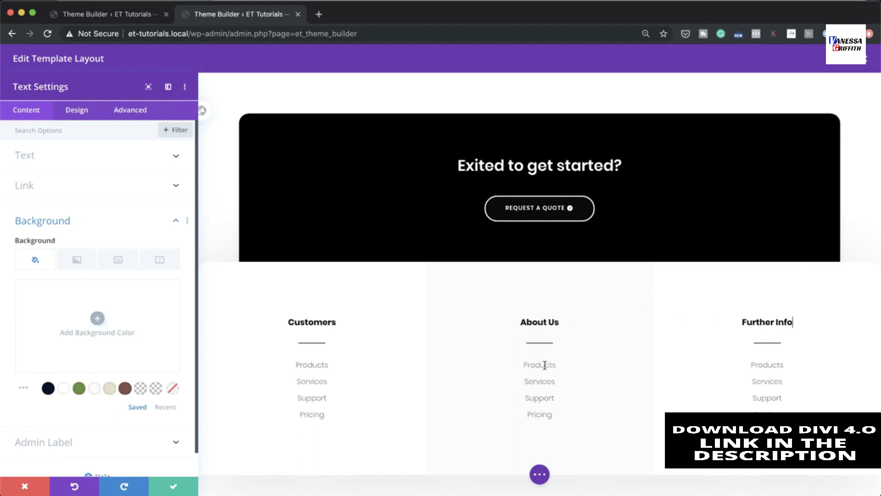
left_click_drag(522, 365, 558, 351)
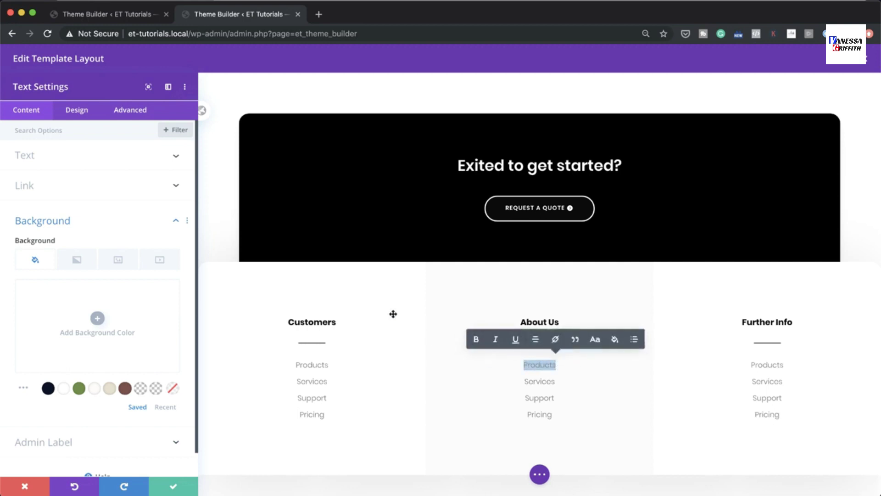
left_click(175, 487)
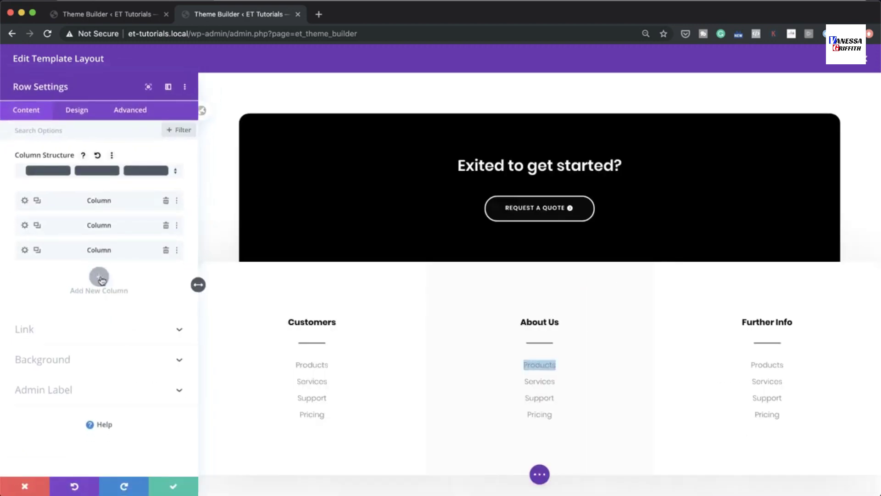
Add a fourth column to the row and give it a background color of #0fffc7.
left_click(99, 277)
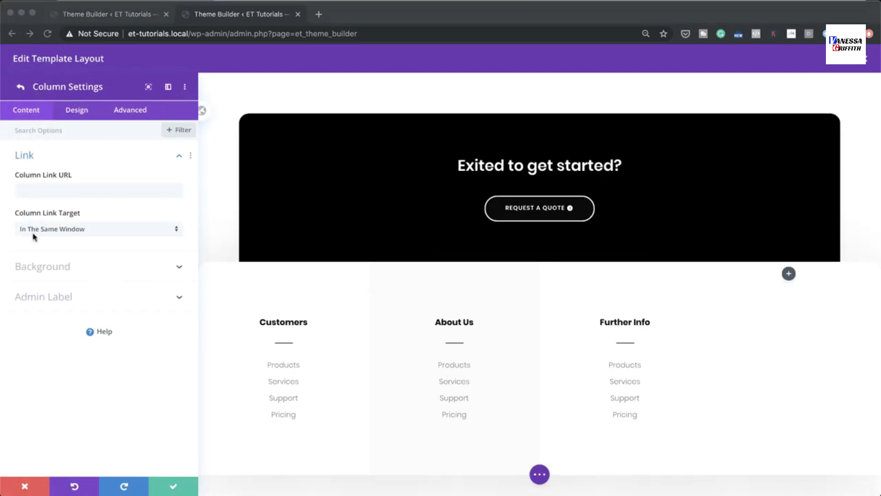
left_click(55, 267)
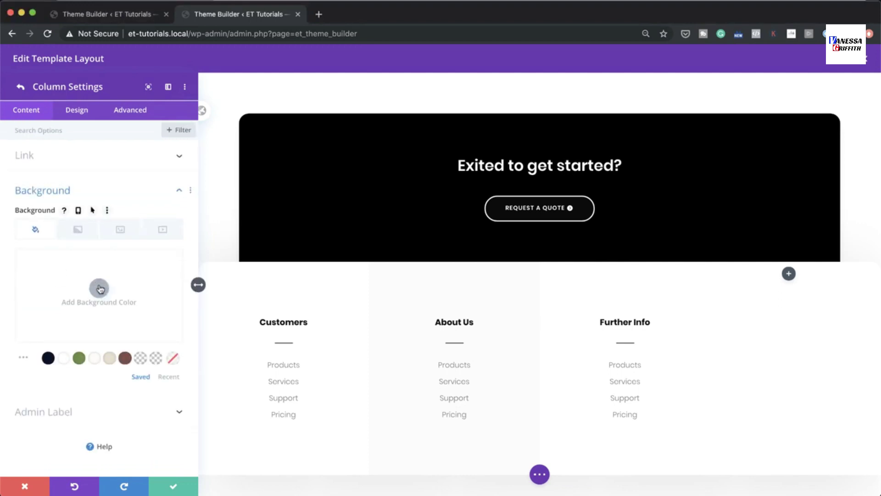
left_click(98, 287)
type("#0fffc7")
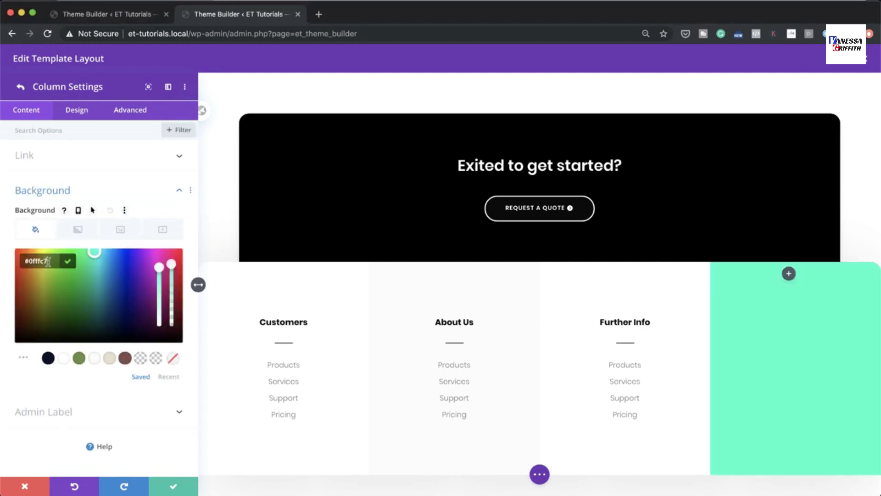
Give the fourth column linked top and bottom padding of 70px and linked left and right padding of 50px, and close its settings.
left_click(84, 112)
left_click(43, 157)
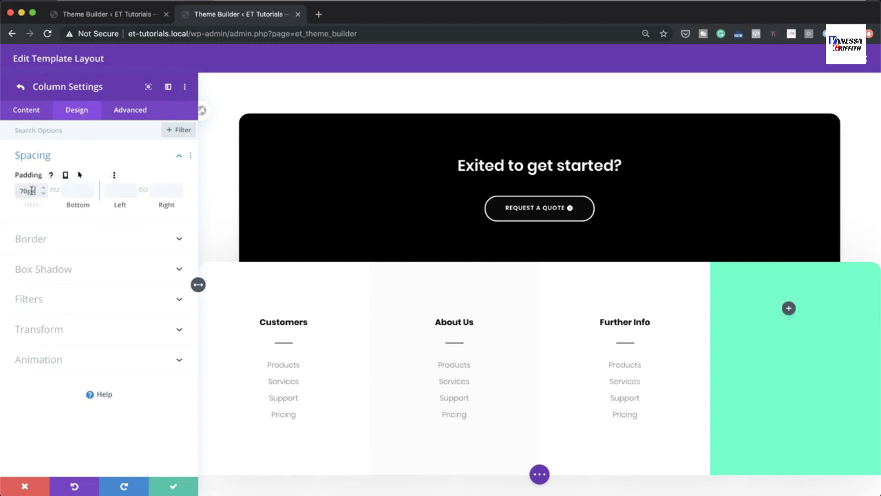
left_click(54, 190)
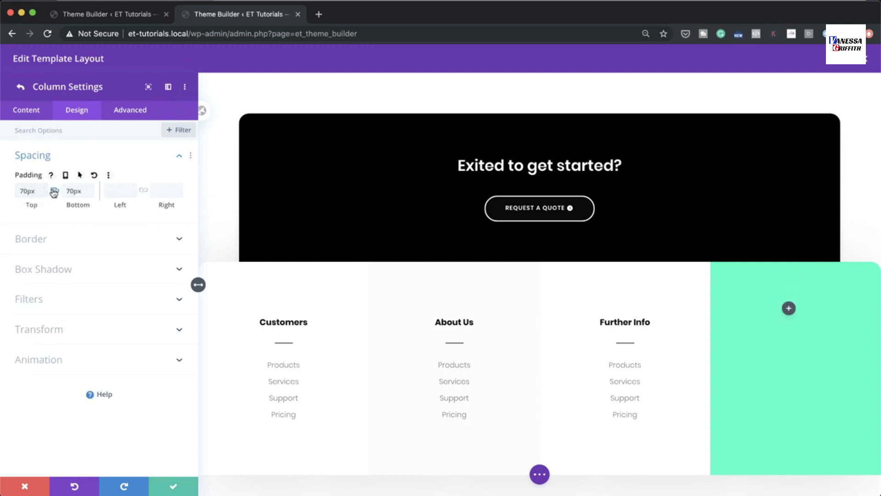
left_click(115, 191)
type("50")
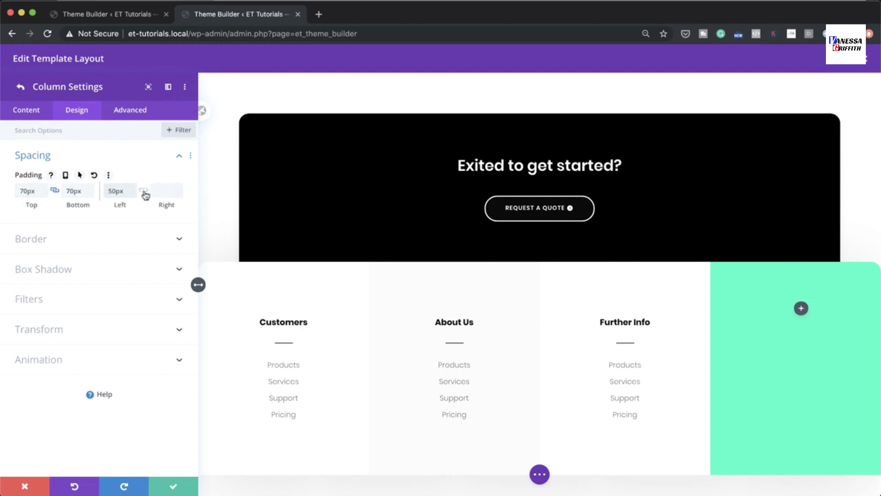
left_click(144, 189)
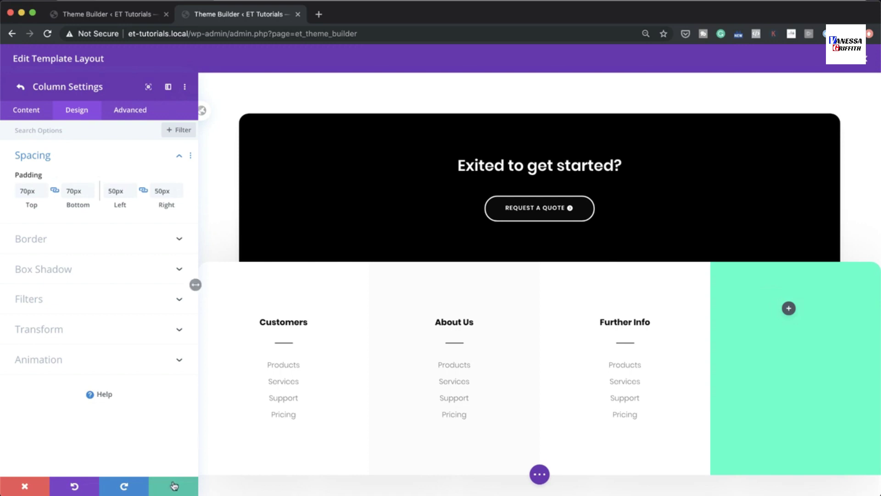
left_click(22, 89)
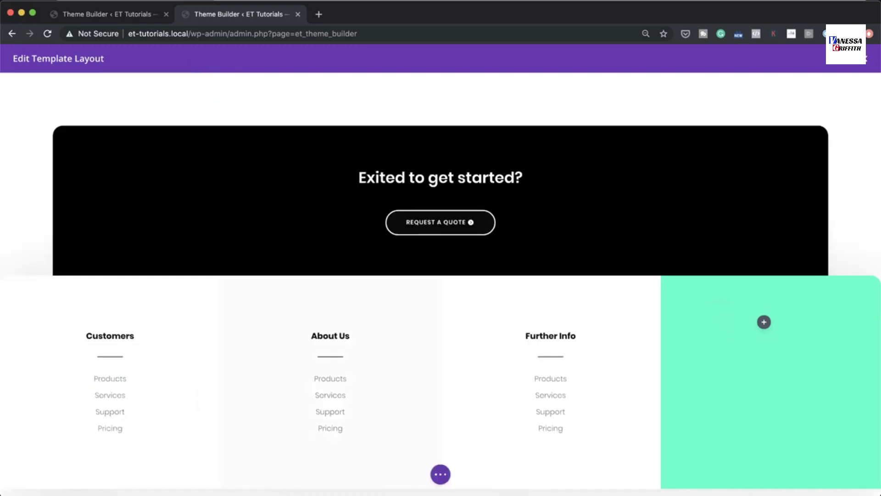
Insert a Social Media Follow module into the empty green fourth column.
left_click(763, 321)
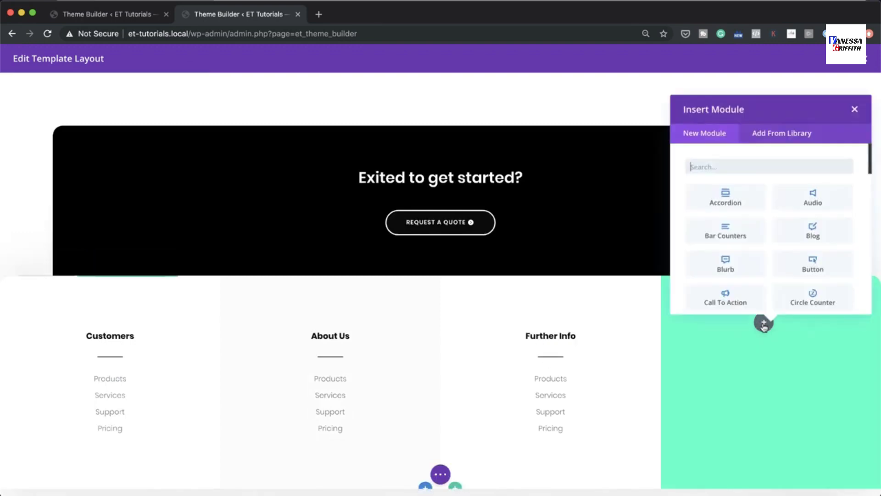
left_click(743, 165)
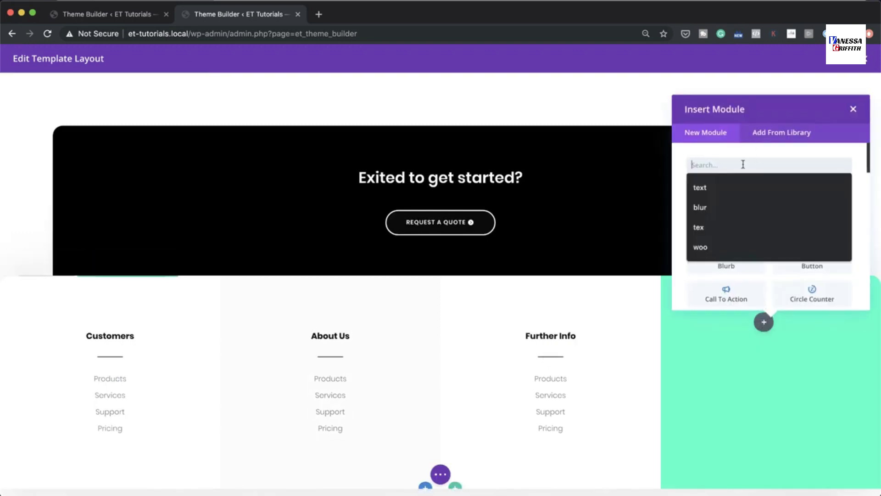
type("soci")
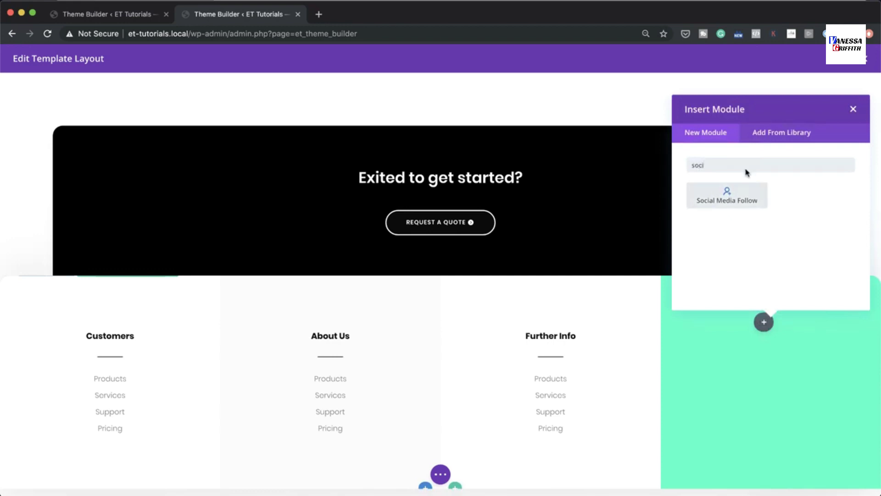
left_click(748, 192)
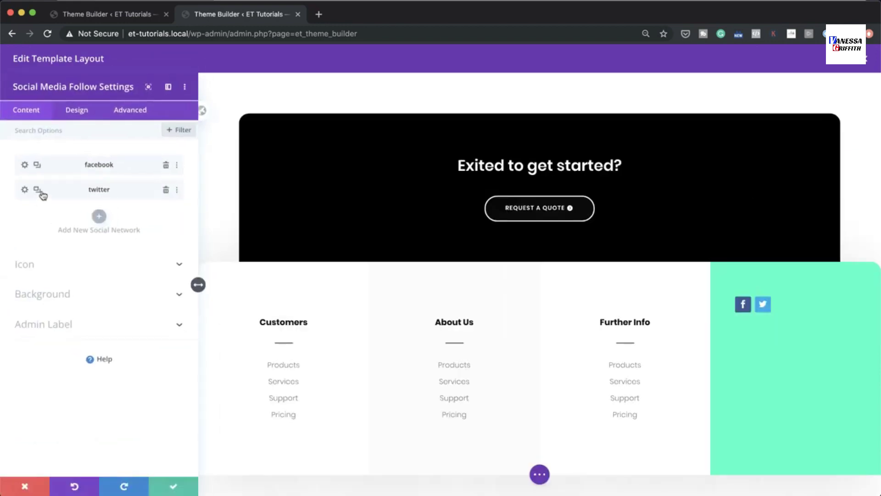
Duplicate the twitter network item twice and change the first copy's social network to dribbble.
left_click(38, 192)
left_click(38, 191)
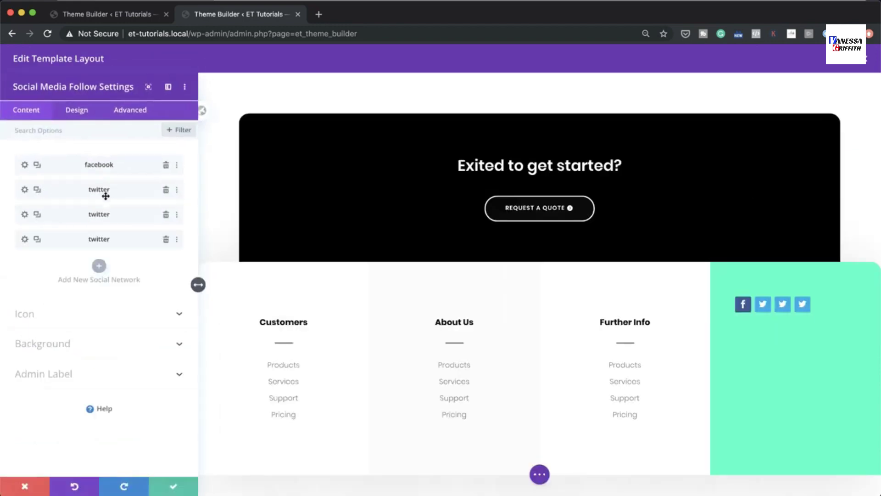
left_click(25, 215)
left_click(75, 191)
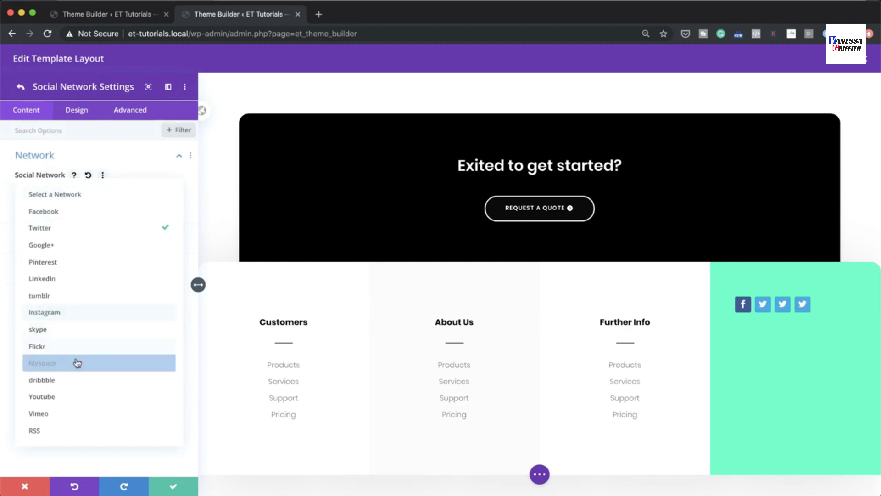
left_click(74, 379)
left_click(20, 87)
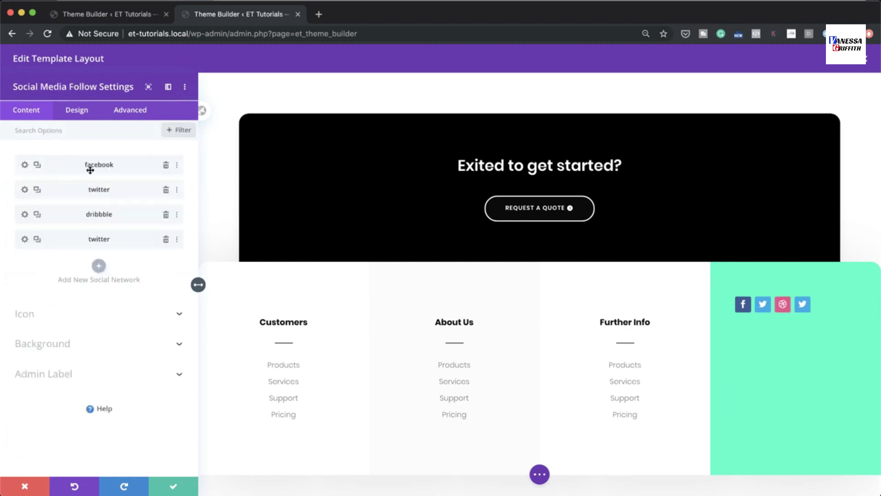
Change the last twitter item's social network to Instagram and return to the network list.
left_click(25, 242)
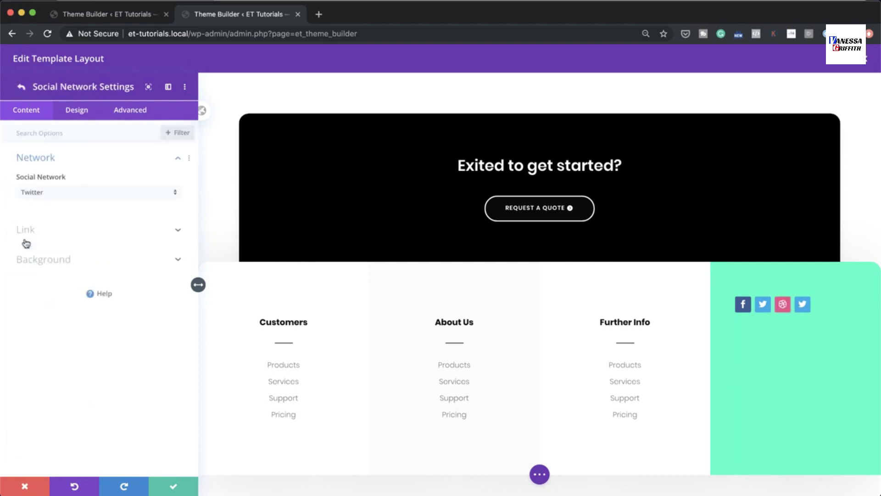
left_click(56, 193)
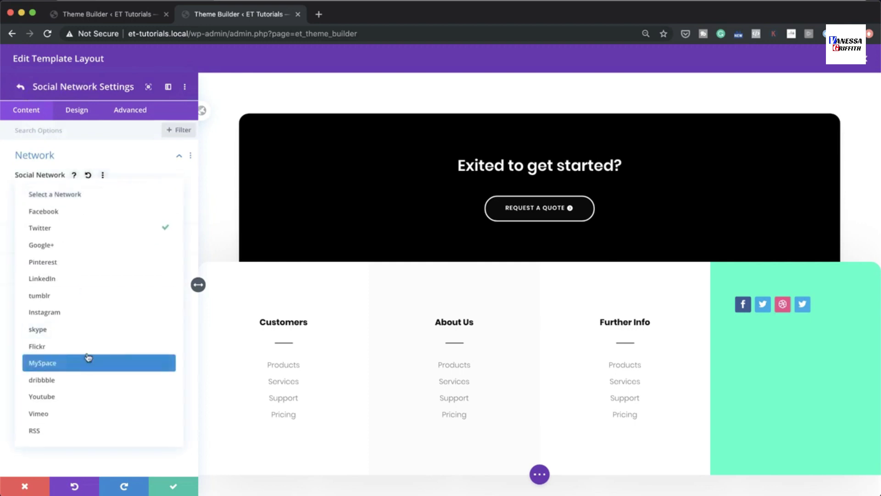
left_click(65, 311)
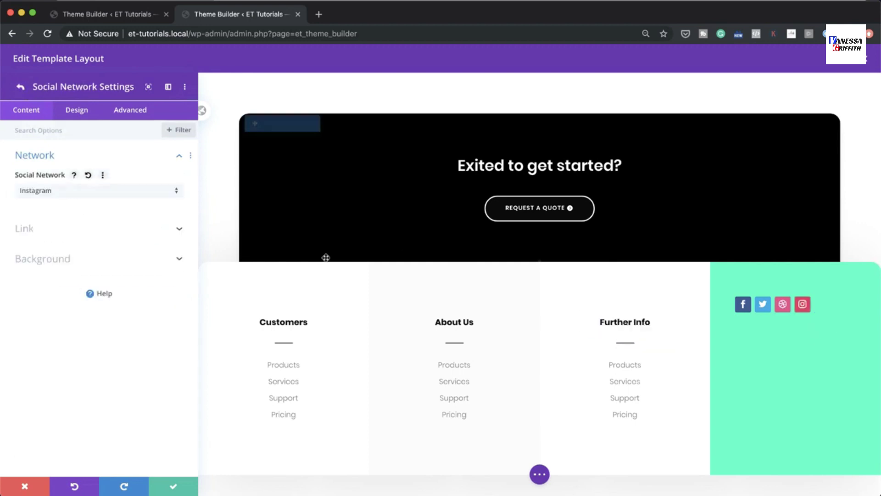
left_click(21, 87)
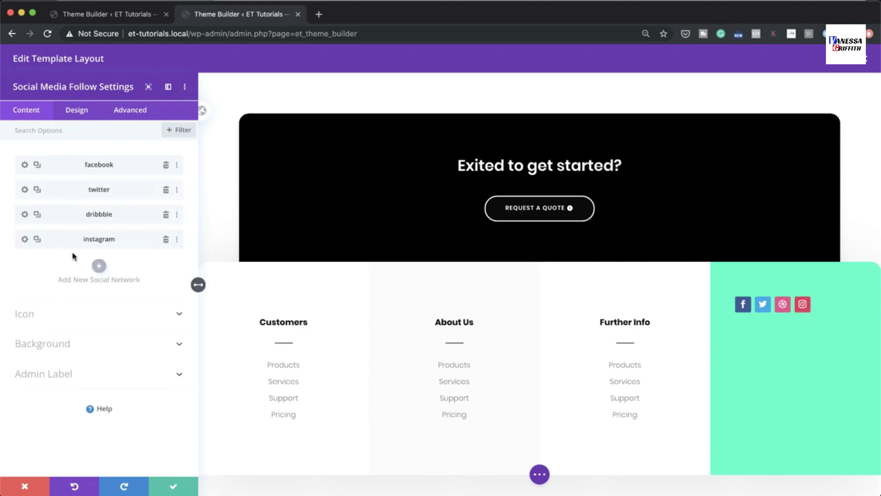
Duplicate the instagram network item and change the copy's social network to Youtube.
left_click(37, 241)
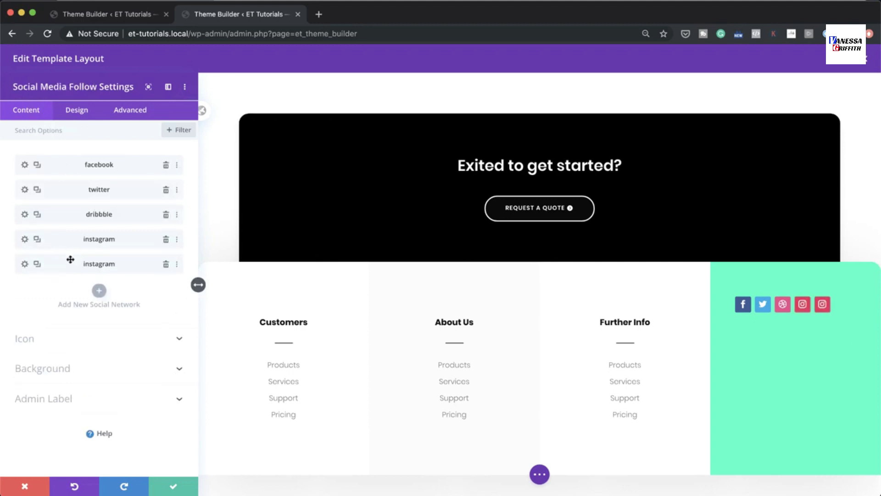
left_click(25, 264)
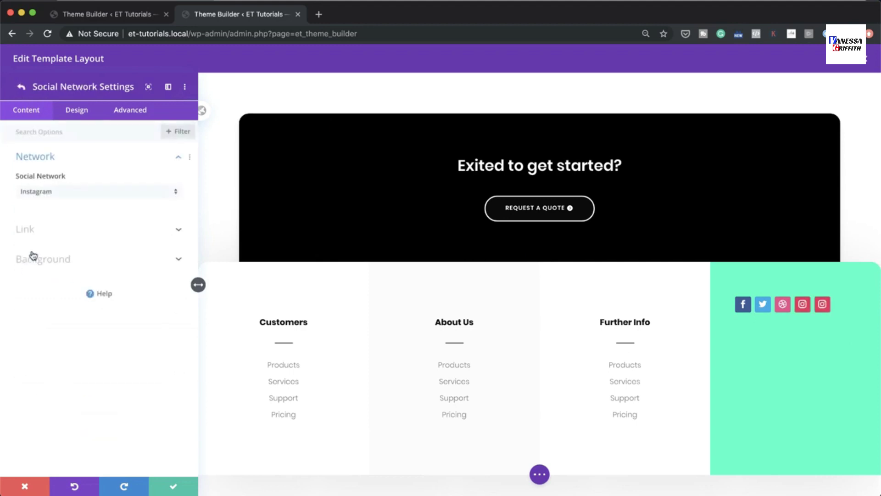
left_click(53, 194)
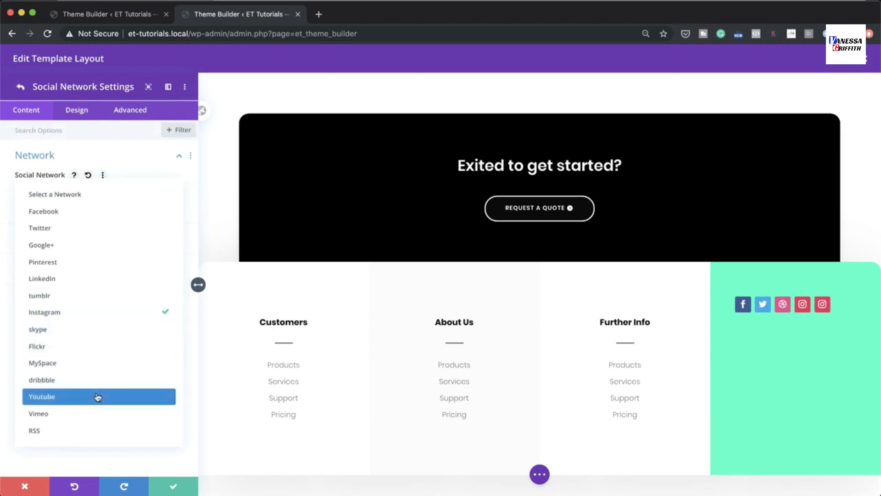
left_click(95, 396)
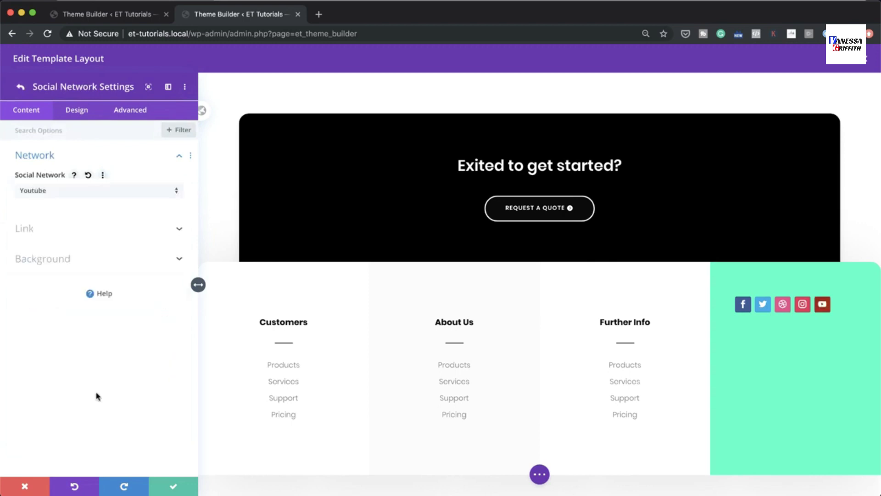
left_click(20, 87)
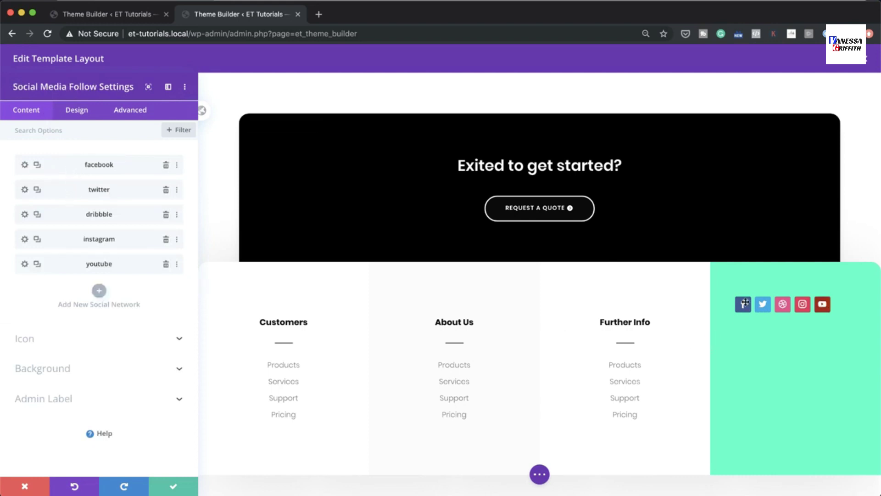
Reset the item styles of all five social network items: facebook, twitter, dribbble, instagram and youtube.
right_click(59, 165)
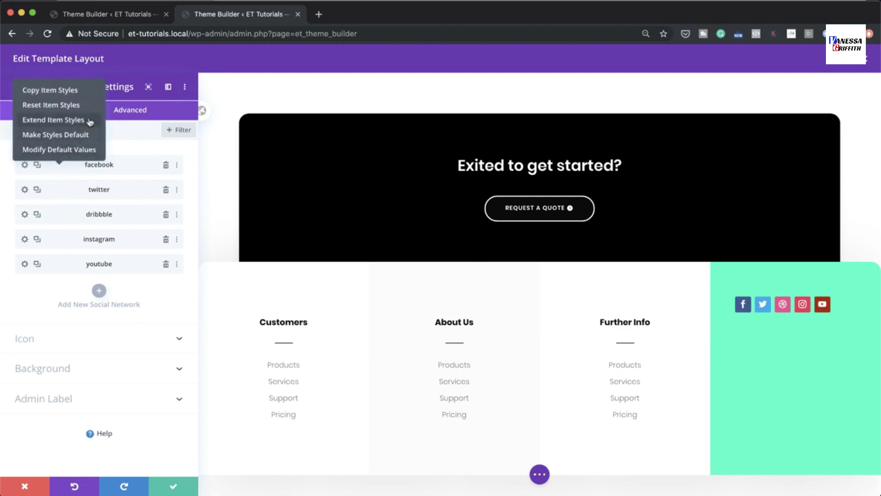
left_click(76, 109)
right_click(58, 191)
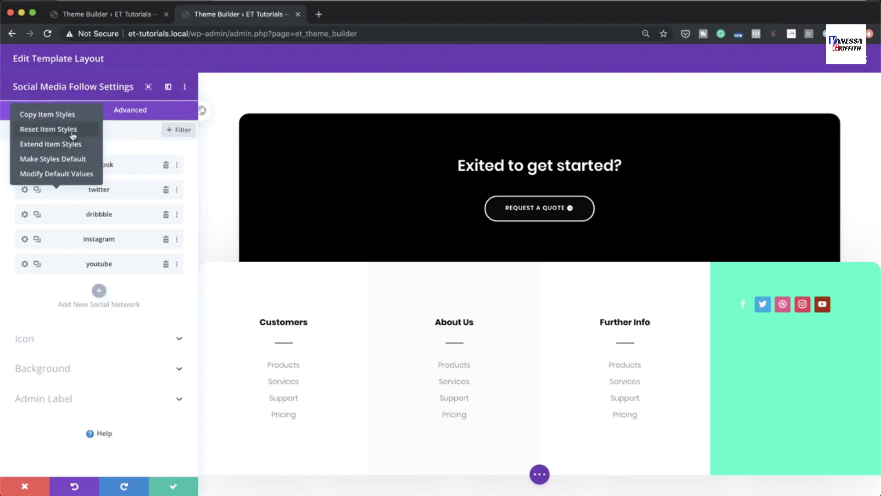
left_click(72, 130)
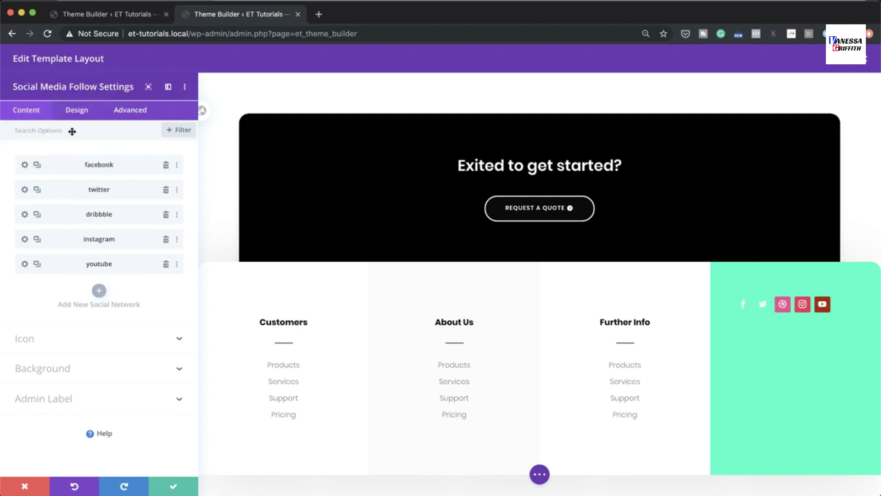
right_click(65, 221)
left_click(71, 156)
right_click(67, 237)
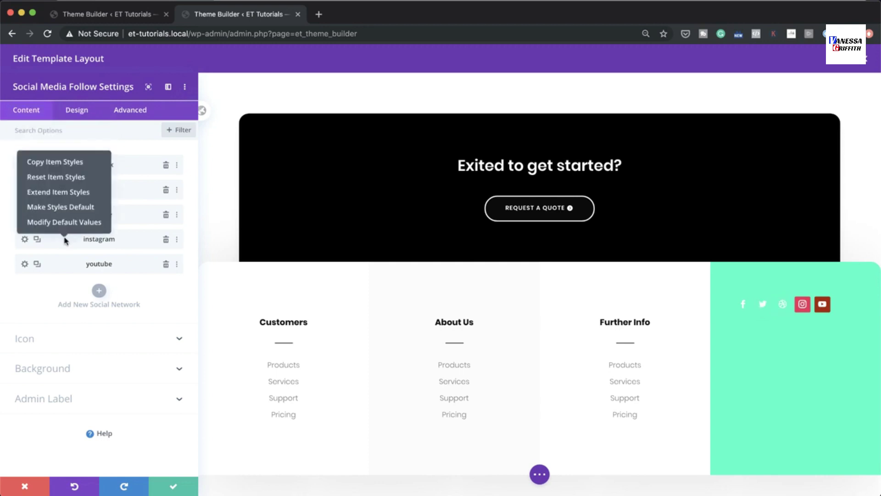
left_click(76, 178)
right_click(61, 254)
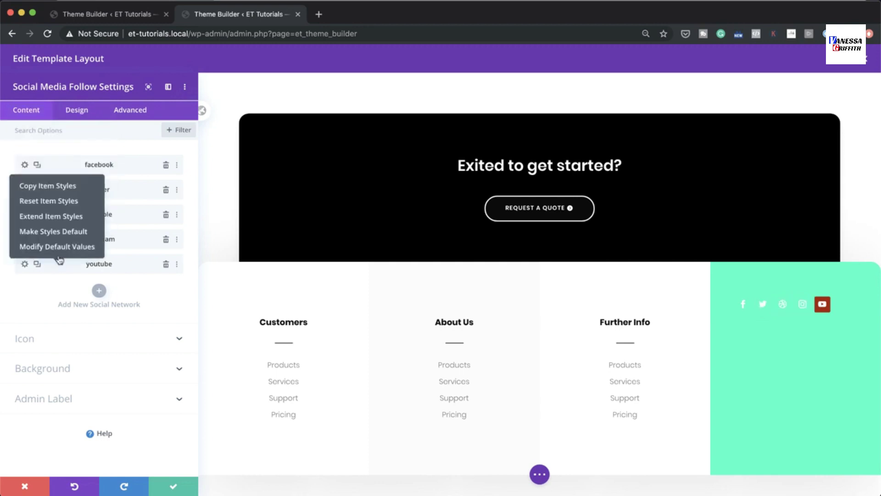
left_click(67, 199)
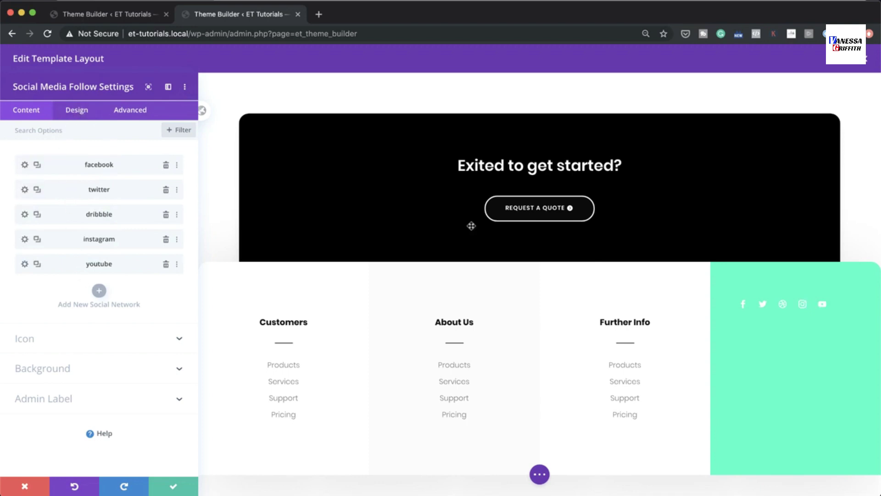
Set the icon color of the Social Media Follow module to black.
left_click(76, 112)
left_click(42, 188)
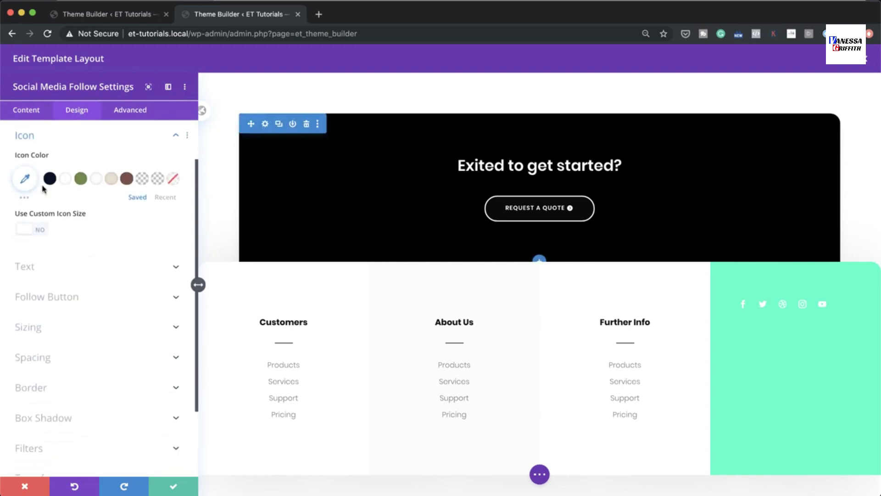
left_click(27, 179)
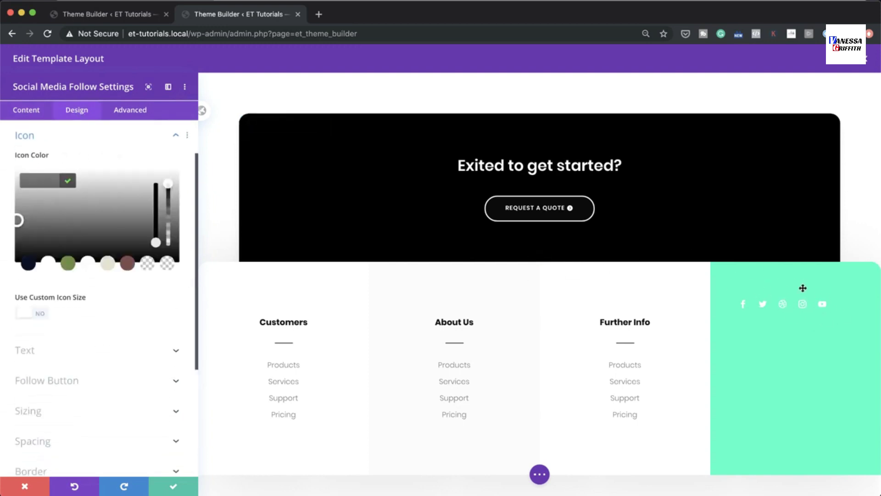
left_click_drag(32, 223, 5, 268)
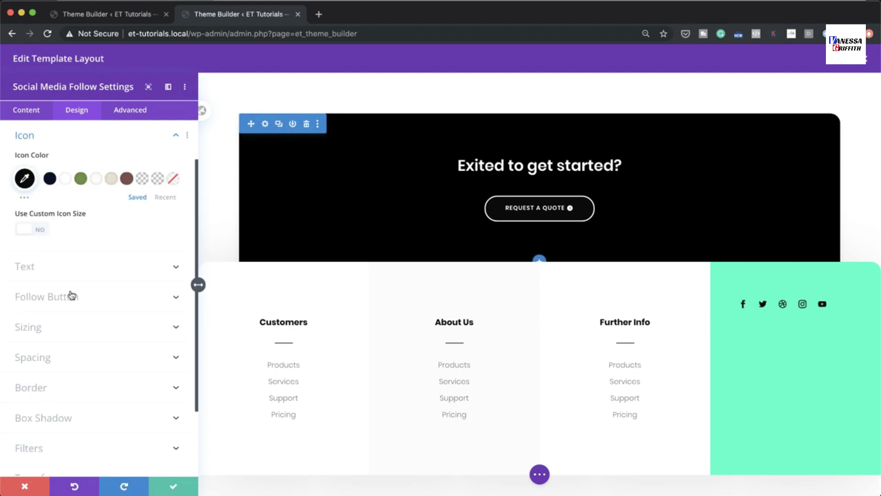
Center the alignment of the Social Media Follow module and save its settings.
scroll(69, 147, "up", 3)
left_click(85, 159)
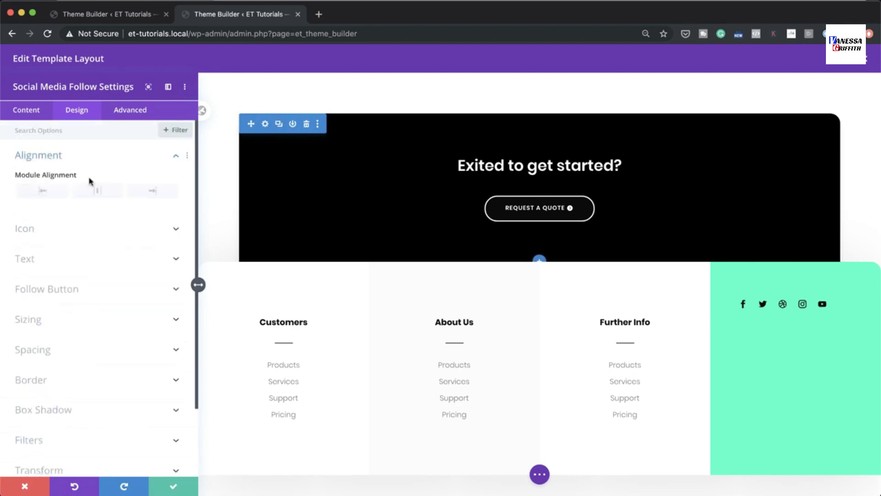
left_click(97, 190)
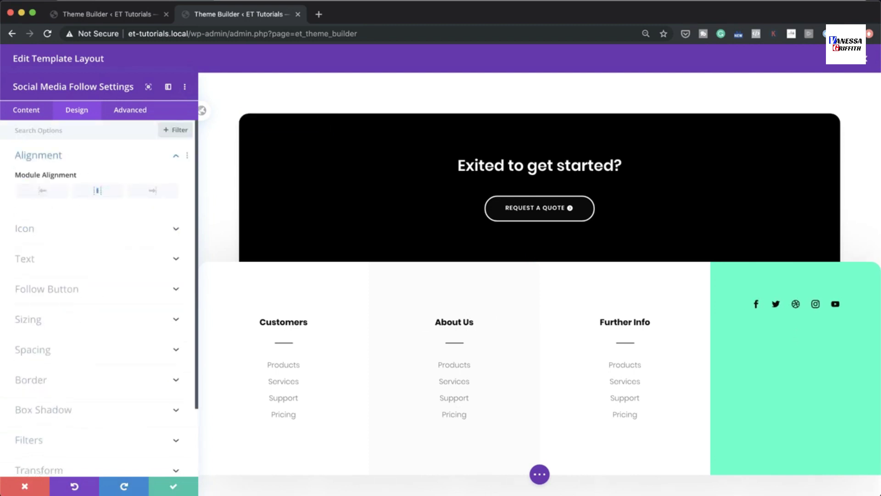
left_click(178, 486)
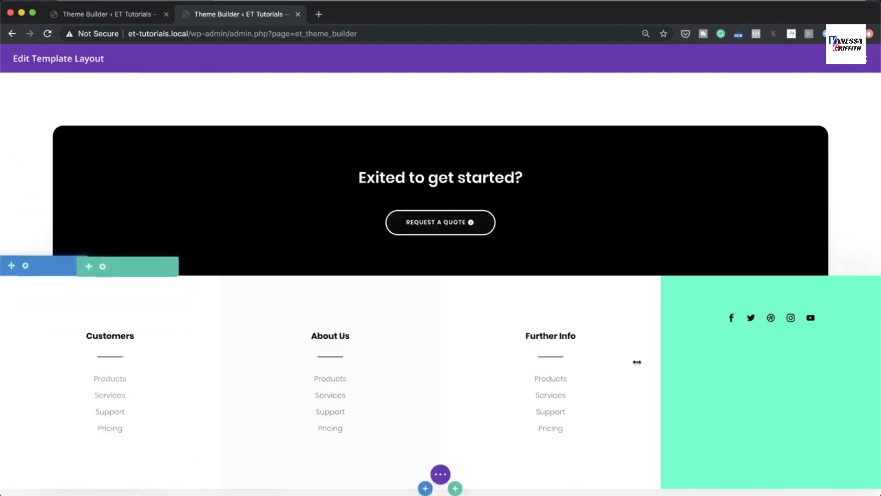
Insert an Email Optin module below the social media icons in the green column.
left_click(770, 338)
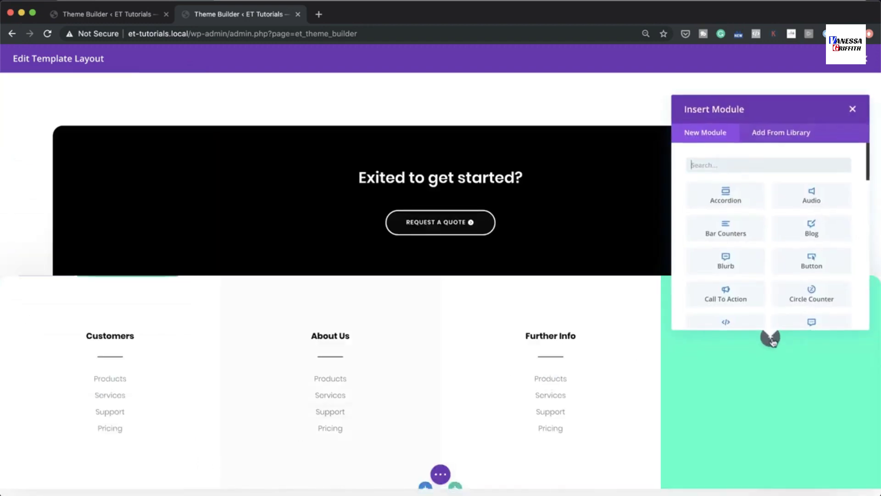
left_click(757, 164)
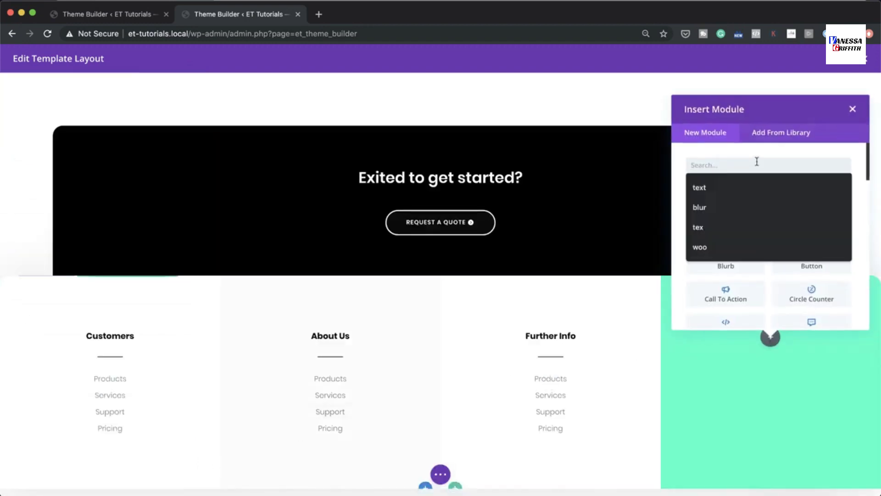
type("email")
left_click(737, 195)
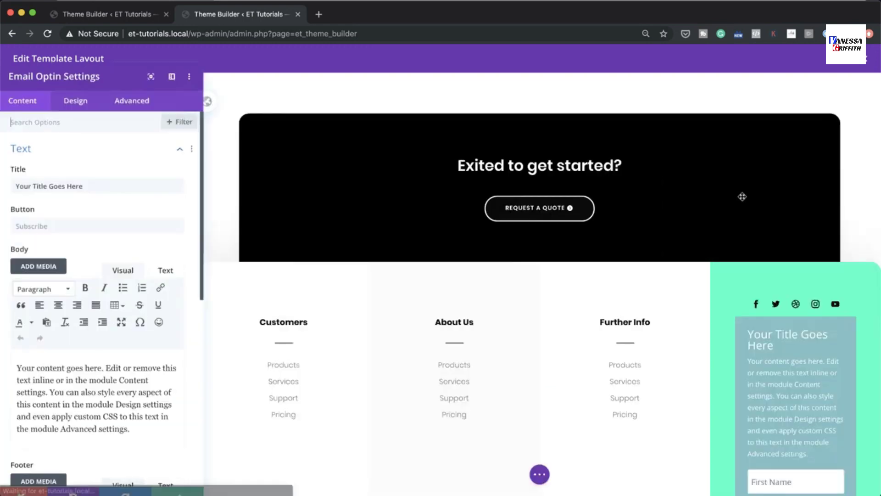
Remove the placeholder title and body text from the Email Optin module.
triple_click(96, 189)
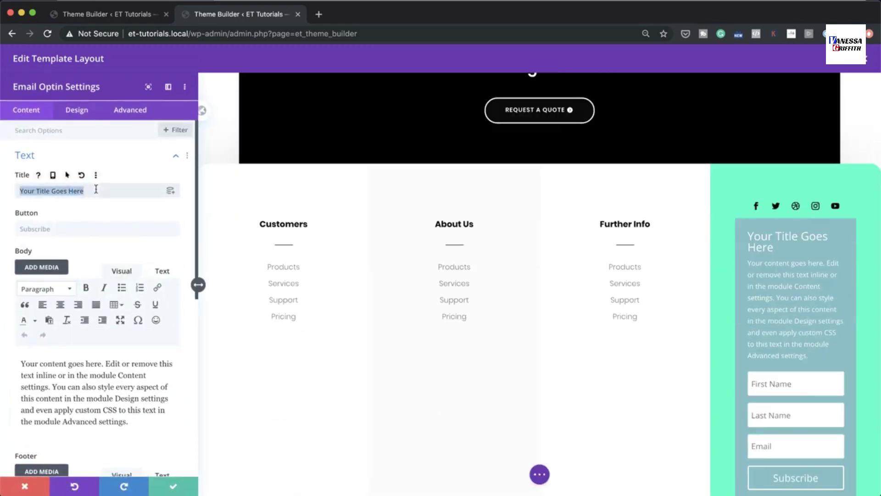
key("BackSpace")
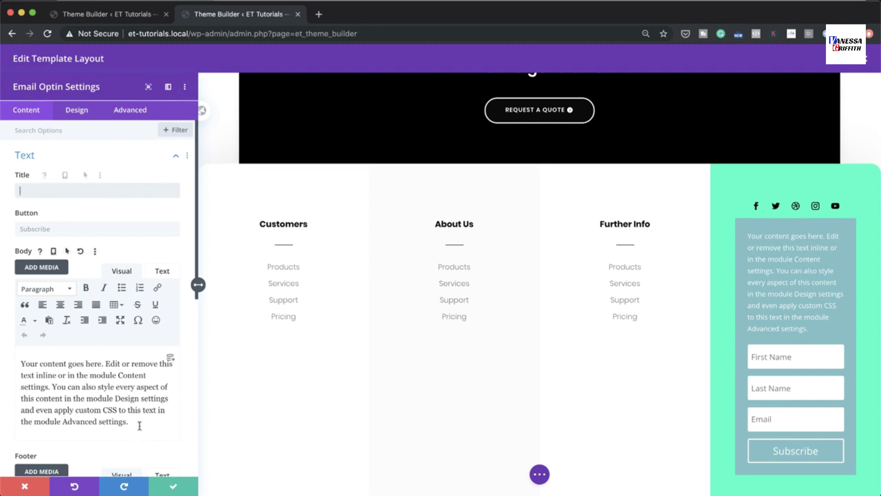
left_click_drag(138, 422, 32, 367)
key("BackSpace")
Disable the background color of the Email Optin module.
scroll(65, 338, "down", 5)
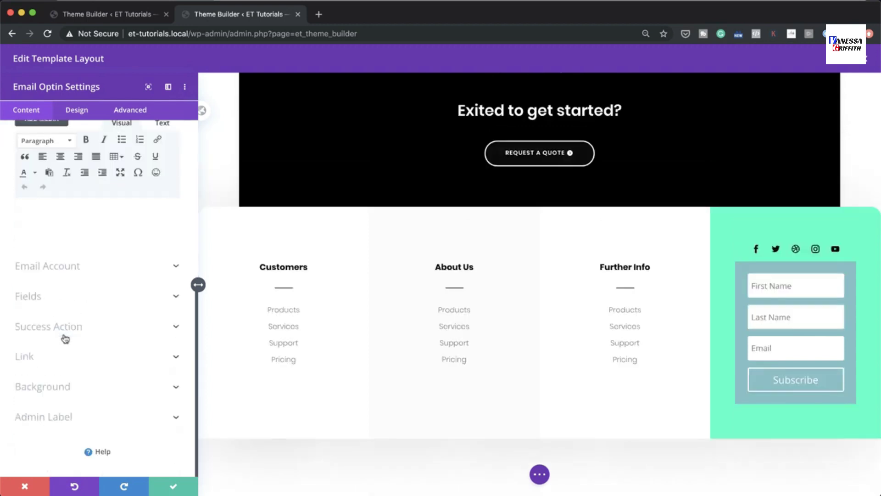
left_click(71, 388)
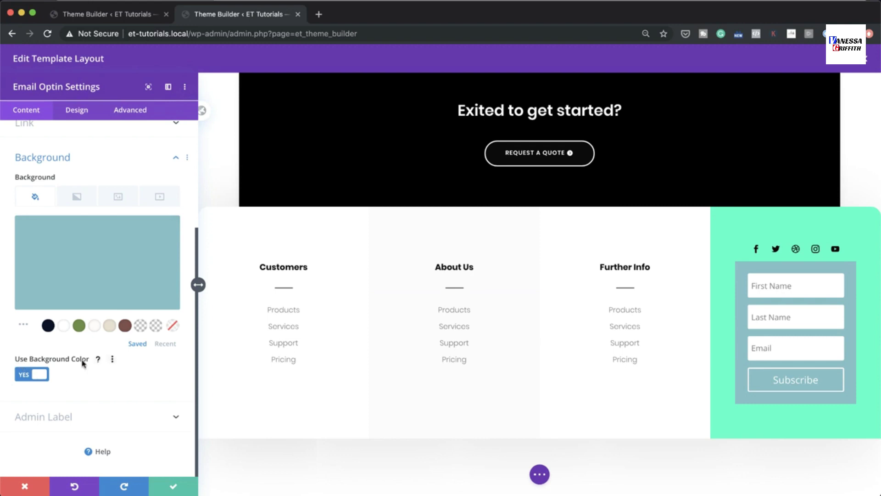
left_click(25, 375)
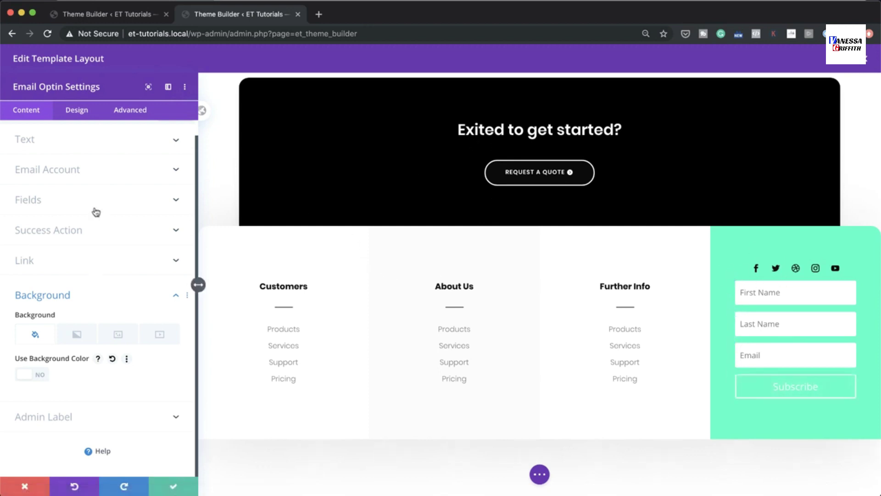
Make the background of the optin fields transparent and set their text color to black.
left_click(74, 111)
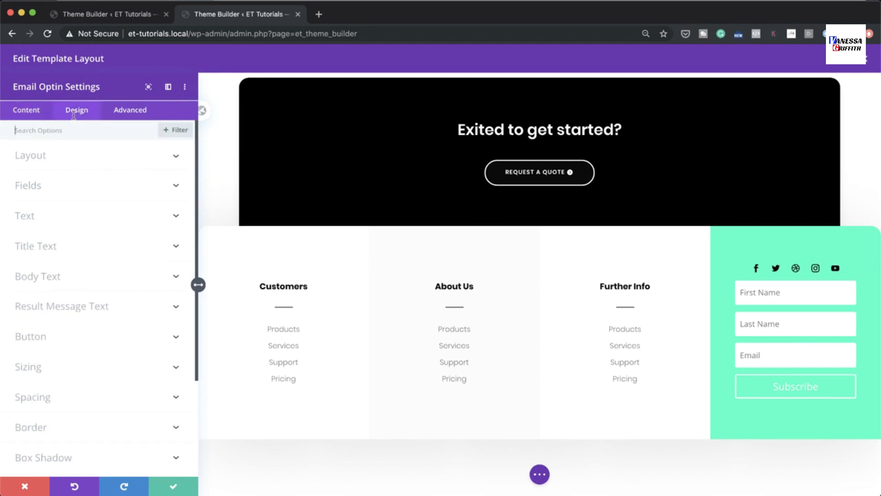
left_click(735, 281)
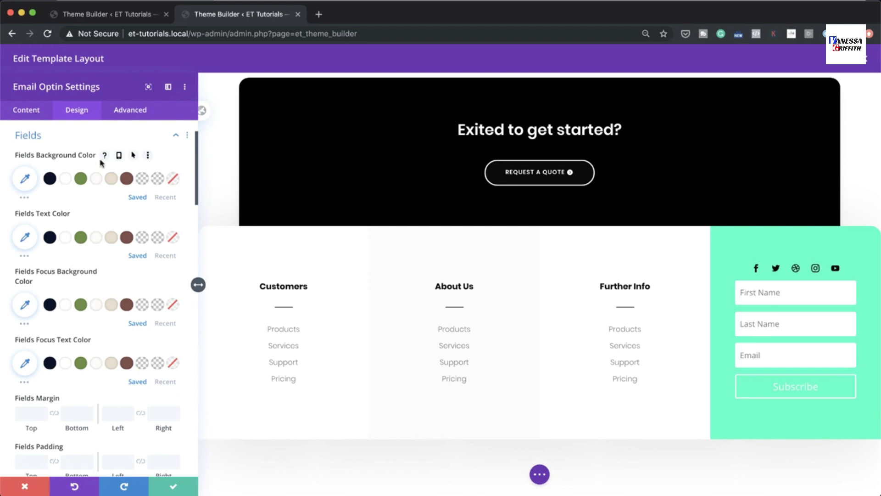
left_click(173, 180)
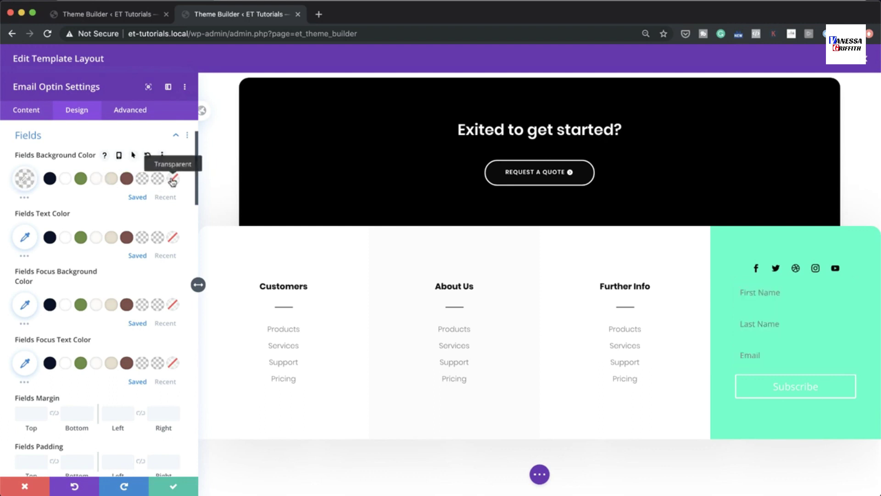
left_click(26, 238)
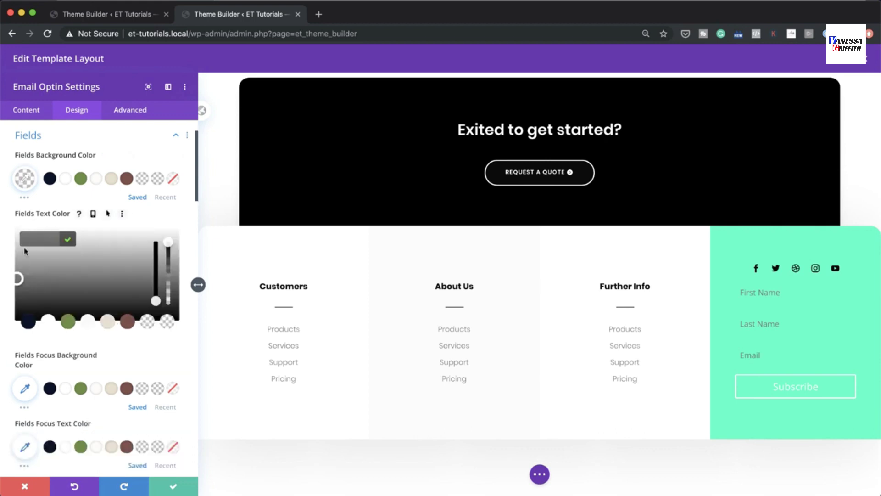
left_click_drag(19, 279, 6, 326)
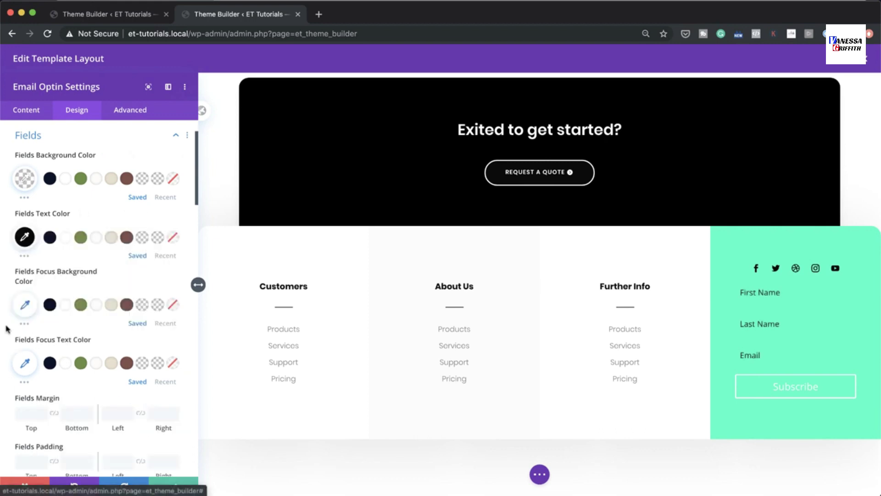
Set the font of the optin fields to Poppins and their text size to 13px.
scroll(132, 340, "down", 1)
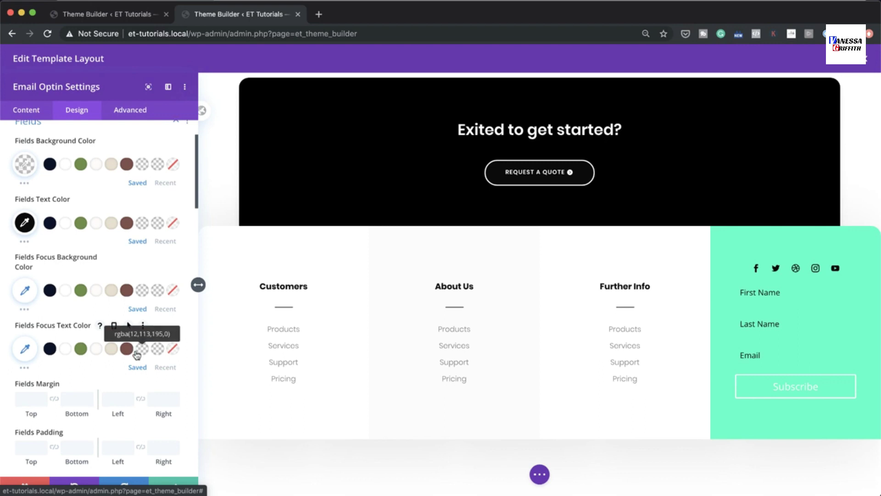
scroll(136, 354, "down", 6)
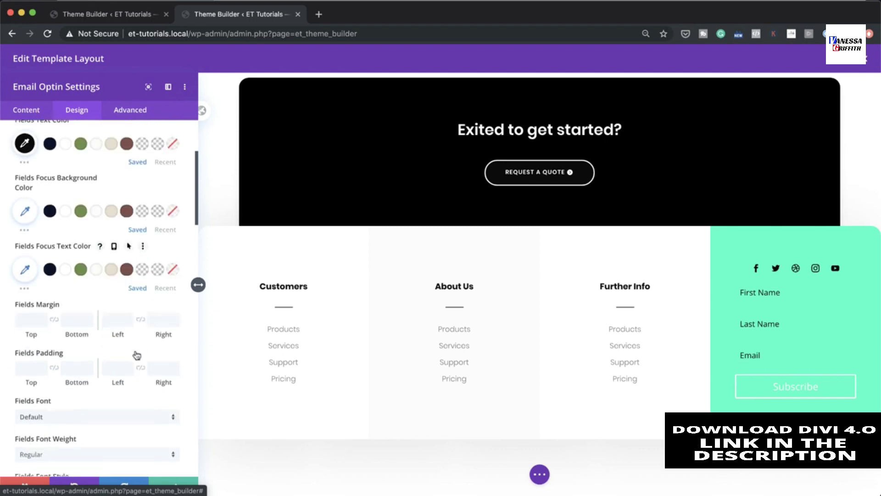
scroll(136, 354, "down", 1)
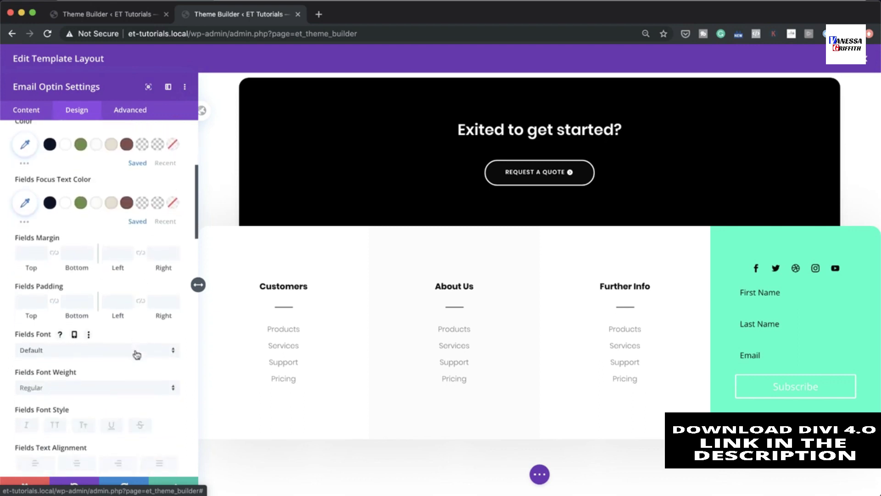
left_click(136, 354)
left_click(79, 152)
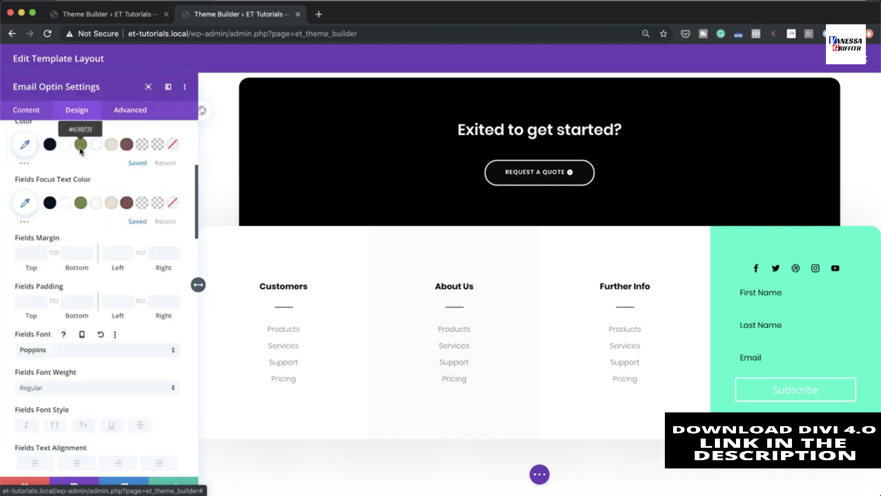
scroll(92, 388, "down", 1)
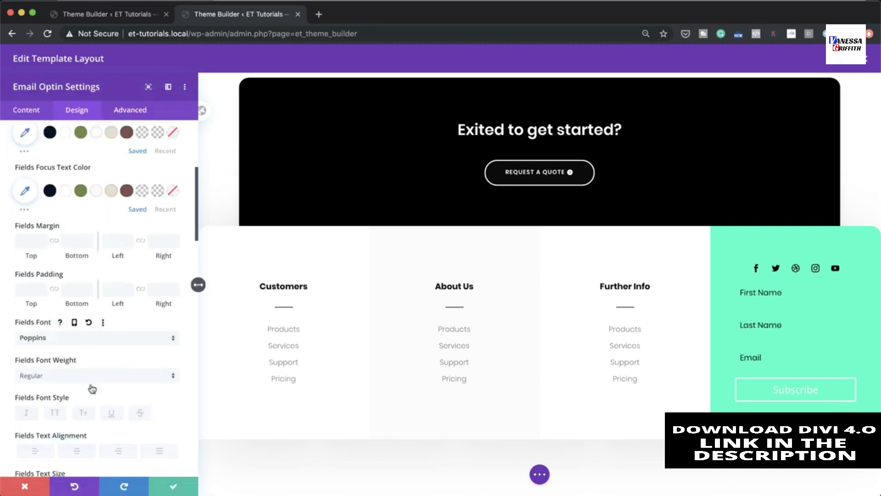
scroll(92, 389, "down", 3)
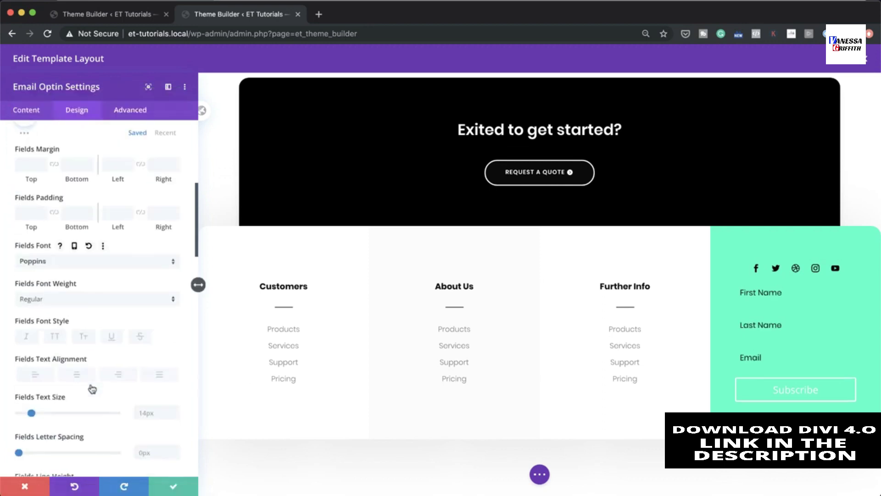
left_click(144, 411)
type("13px")
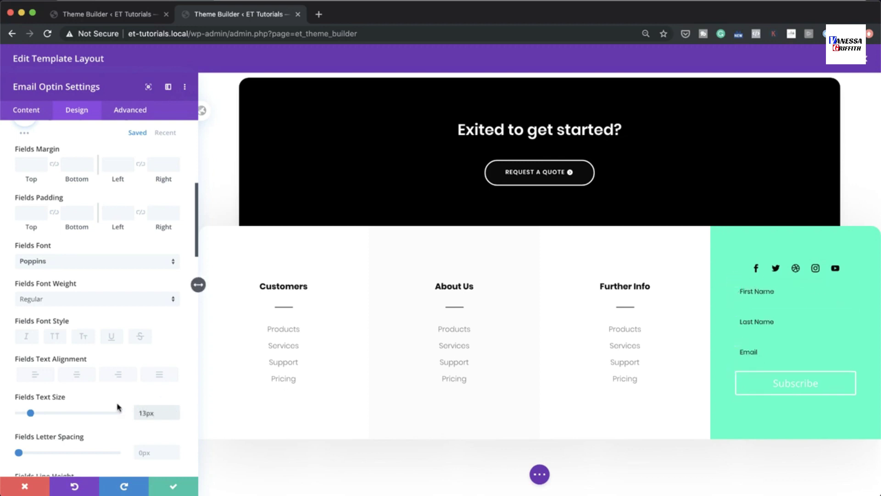
Give the optin fields a 1px border on all sides.
scroll(118, 407, "down", 5)
scroll(118, 408, "down", 5)
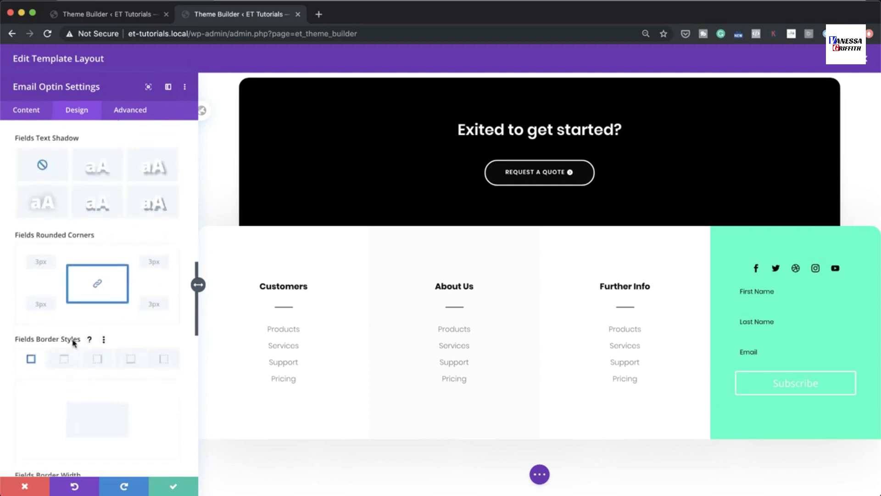
scroll(37, 379, "down", 2)
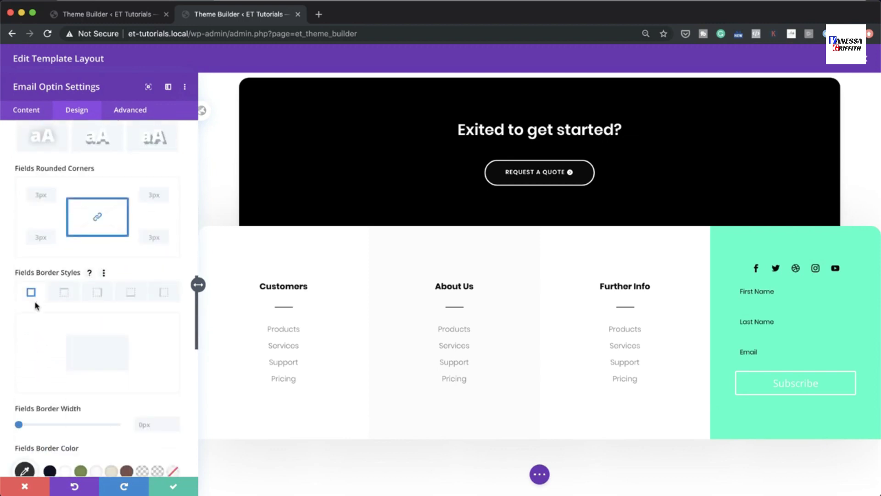
scroll(70, 426, "down", 1)
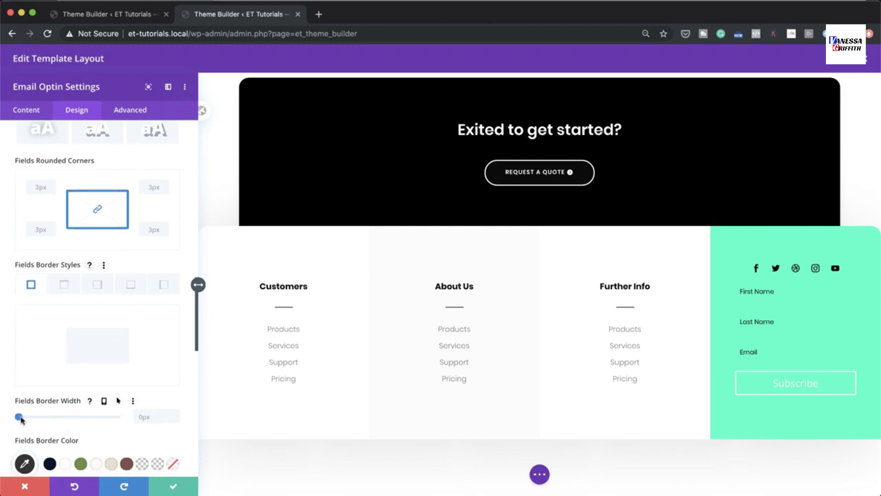
left_click_drag(19, 418, 20, 418)
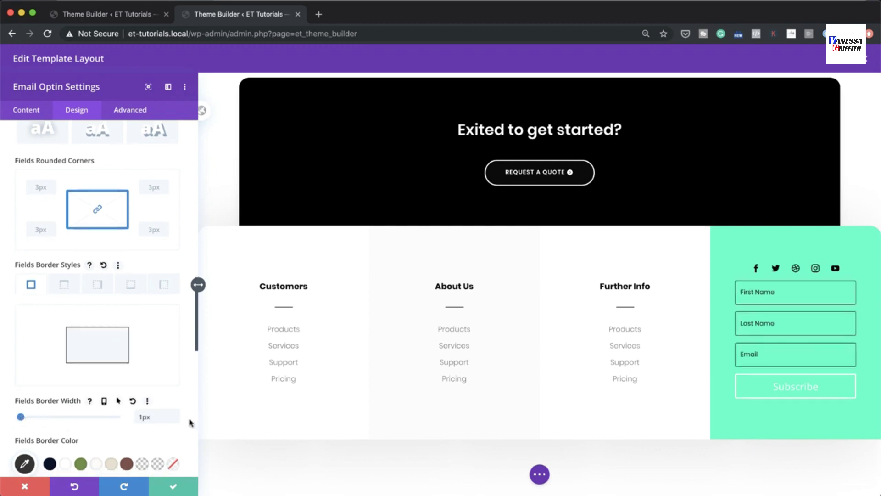
Examine the email service provider choices, the MailChimp list and the form for adding a MailChimp account.
scroll(142, 299, "up", 6)
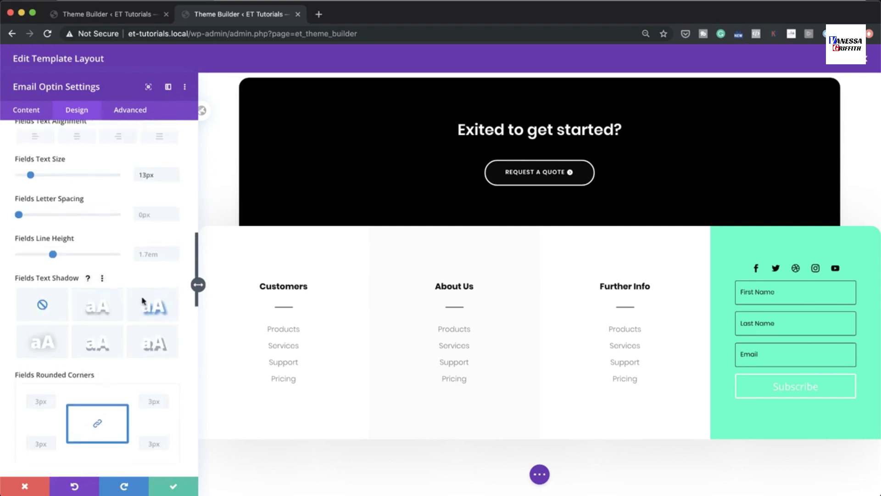
scroll(142, 300, "up", 3)
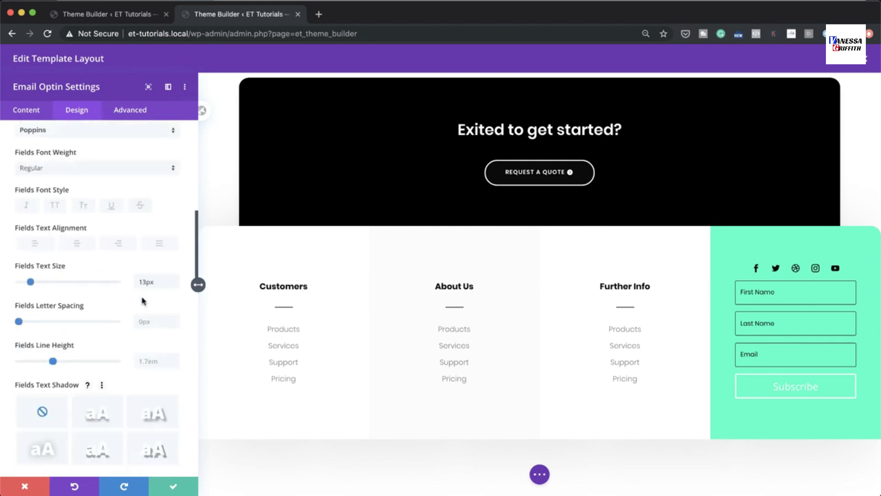
left_click(33, 113)
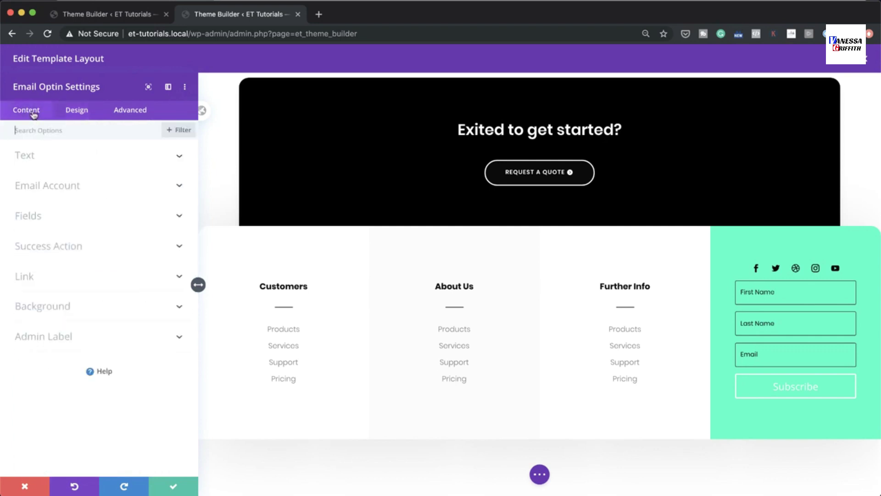
left_click(62, 190)
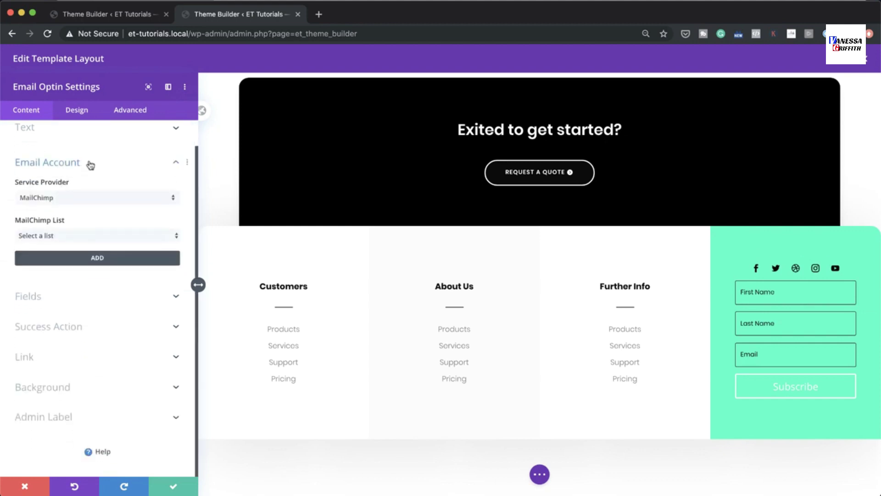
left_click(87, 199)
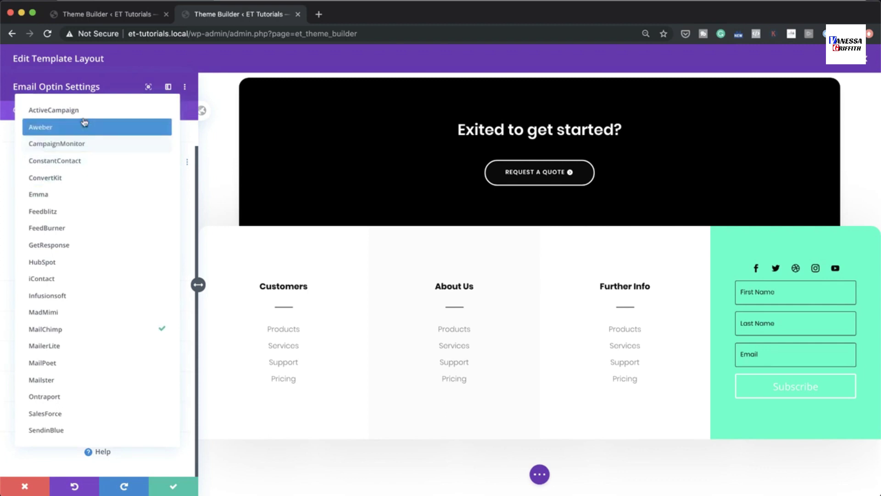
left_click(70, 329)
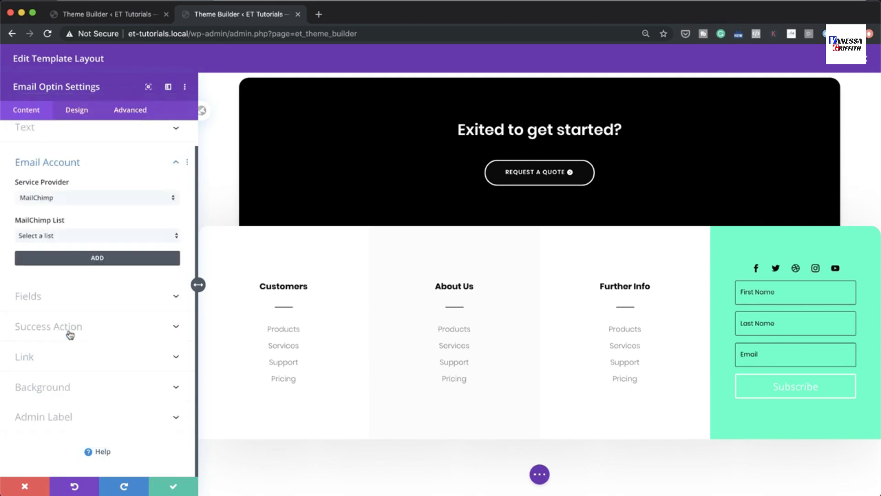
left_click(51, 236)
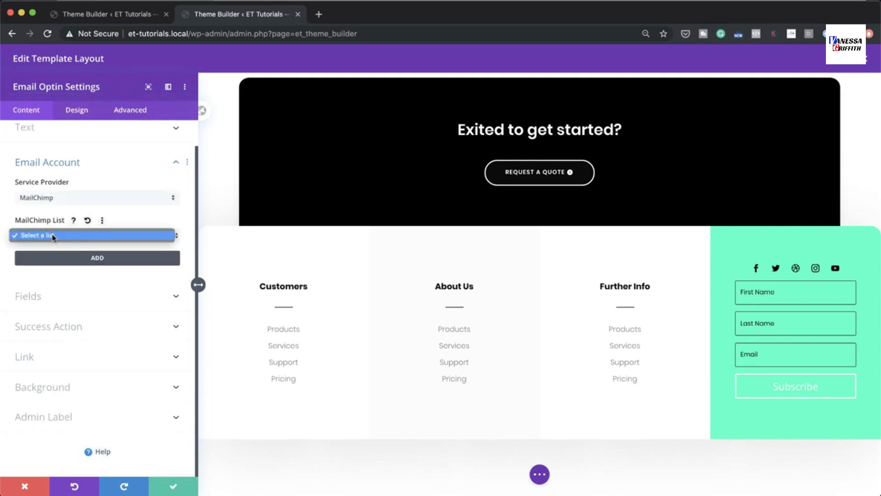
left_click(120, 274)
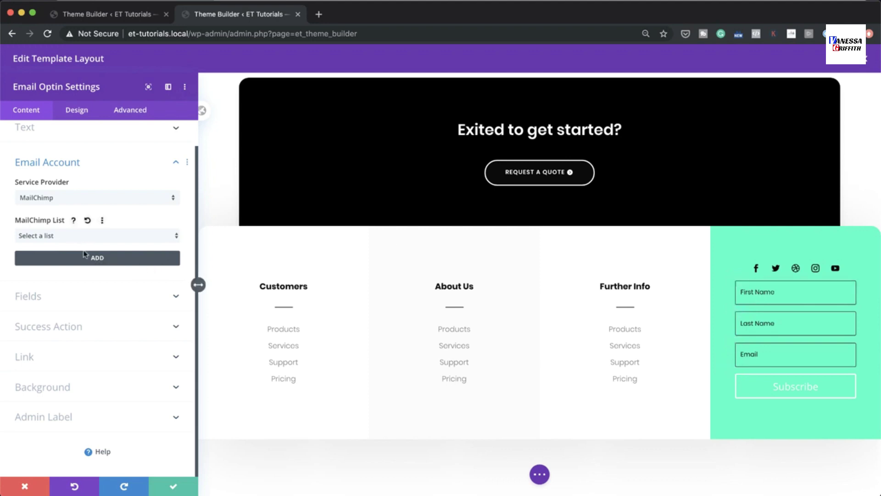
left_click(105, 259)
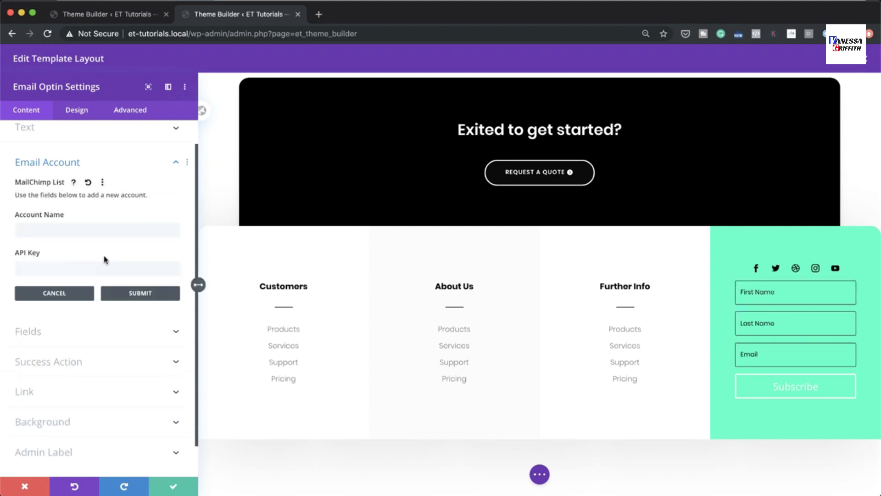
left_click(35, 229)
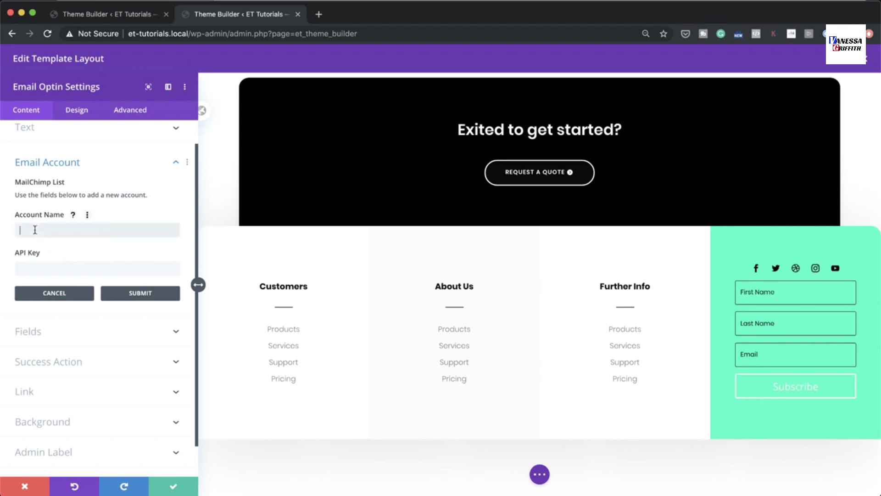
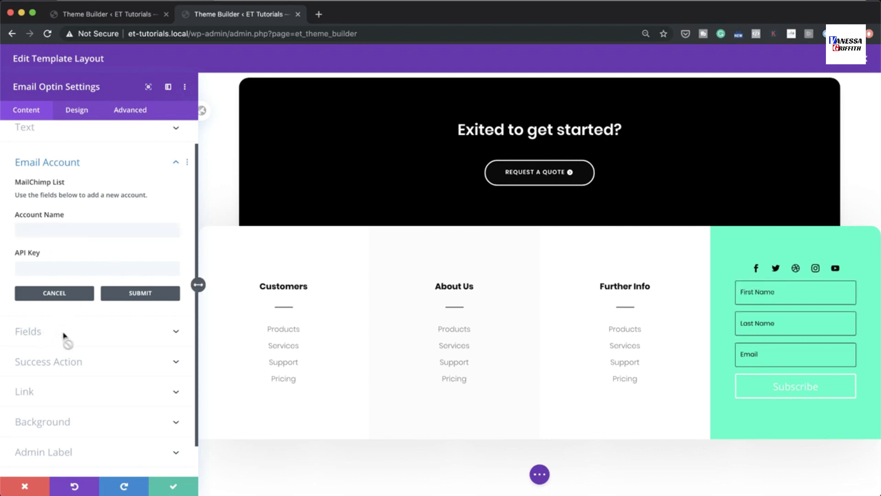
left_click(57, 292)
Hide the last name field of the optin form and show it again.
left_click(120, 298)
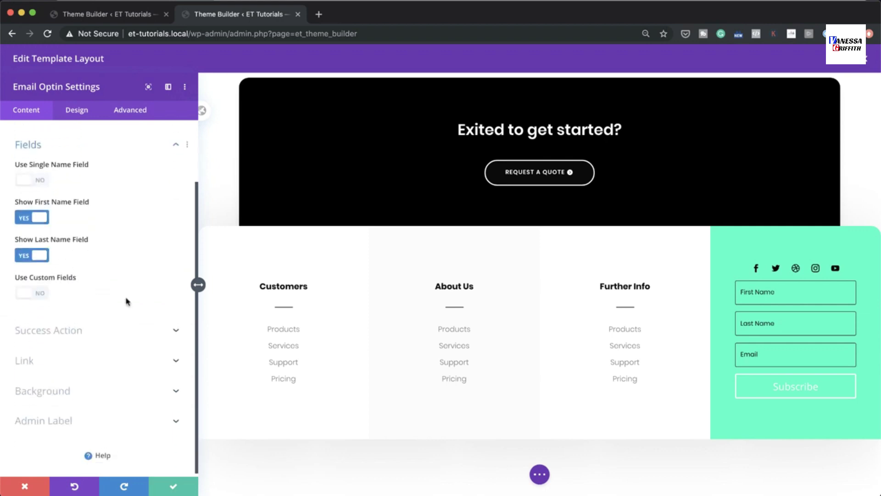
left_click(26, 251)
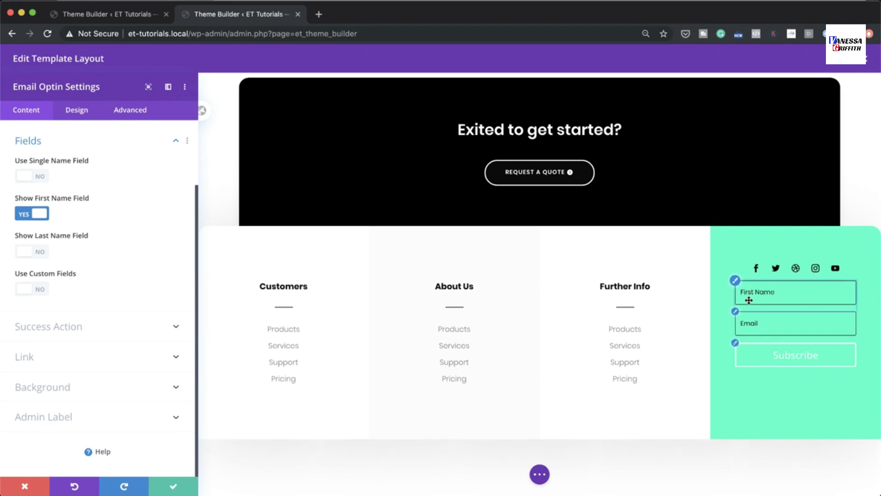
left_click(40, 254)
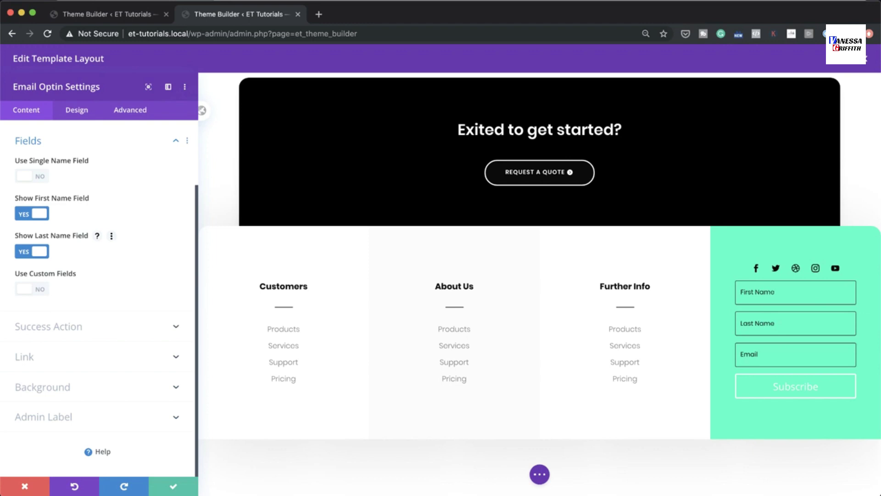
Enable custom styles for the Subscribe button with the saved dark navy text color and a text size of 12px.
left_click(68, 112)
left_click(35, 335)
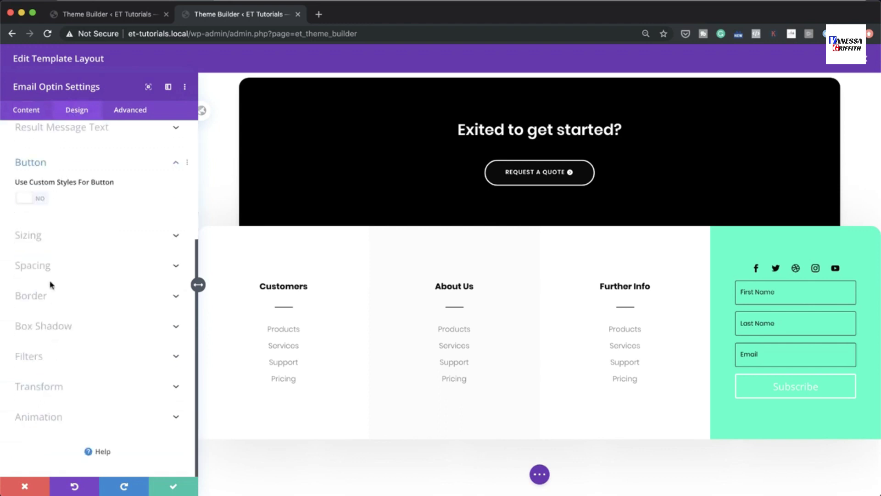
left_click(41, 199)
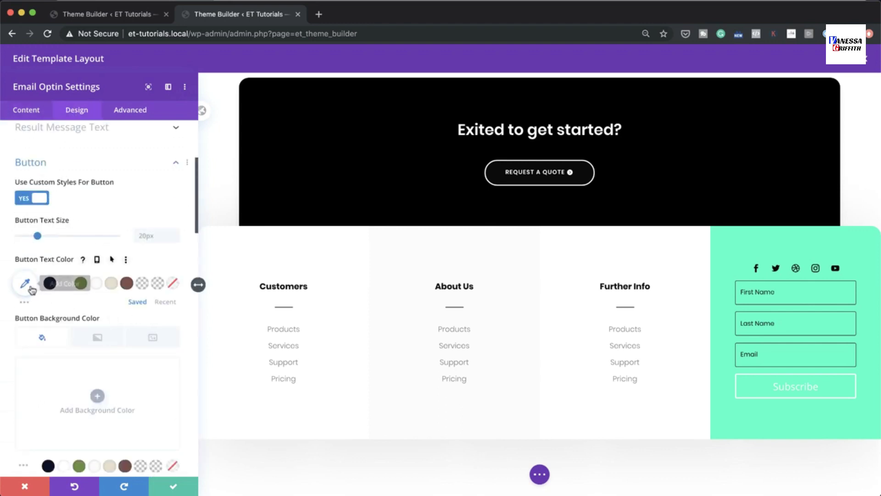
left_click(50, 283)
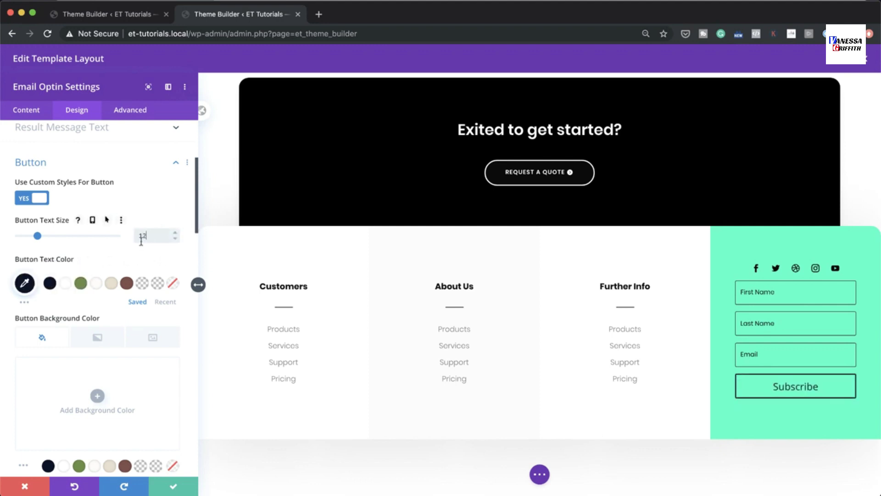
Set the background color of the Subscribe button to white.
scroll(112, 387, "down", 1)
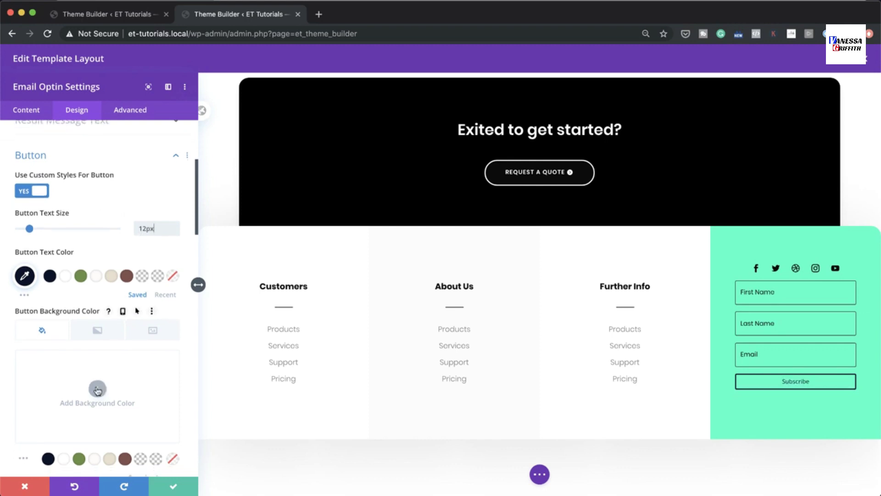
left_click(98, 389)
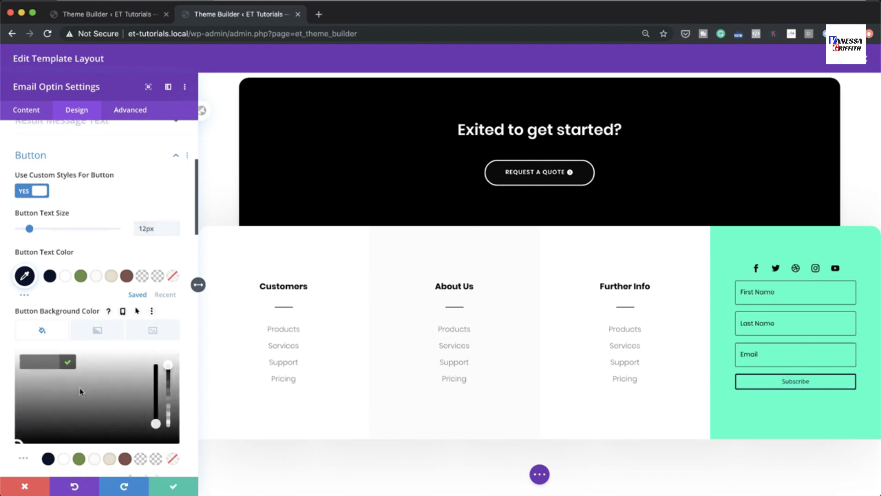
left_click(63, 458)
Set the Subscribe button's border width to 0px, border radius to 100px and letter spacing to 1px.
scroll(67, 426, "down", 3)
scroll(65, 419, "down", 2)
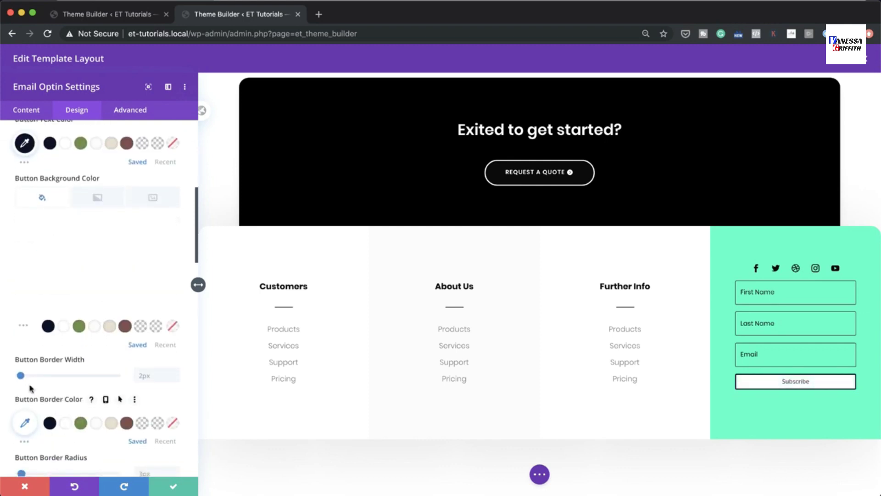
left_click_drag(20, 375, 17, 375)
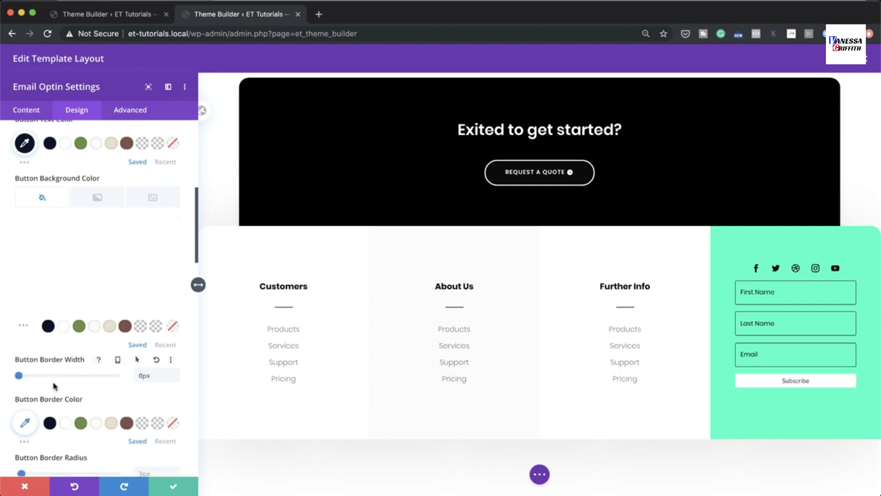
scroll(72, 399, "down", 4)
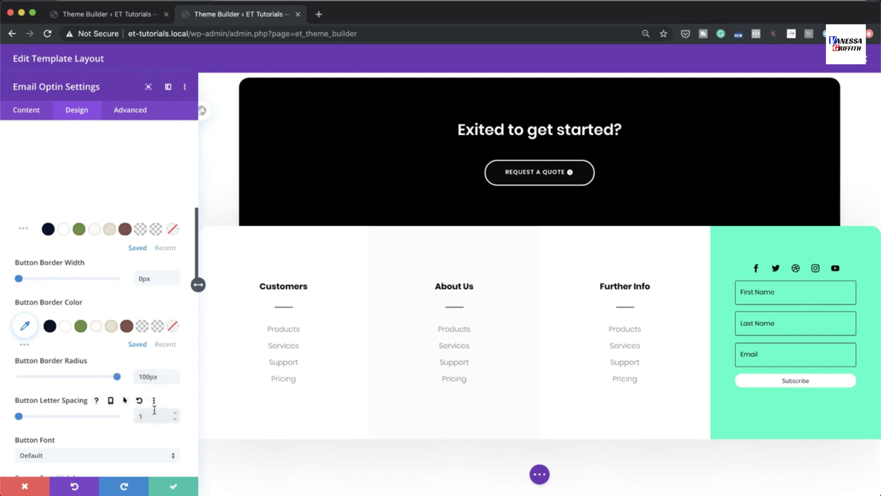
Set the Subscribe button's font to Poppins in Semi Bold weight with uppercase style.
scroll(131, 408, "down", 3)
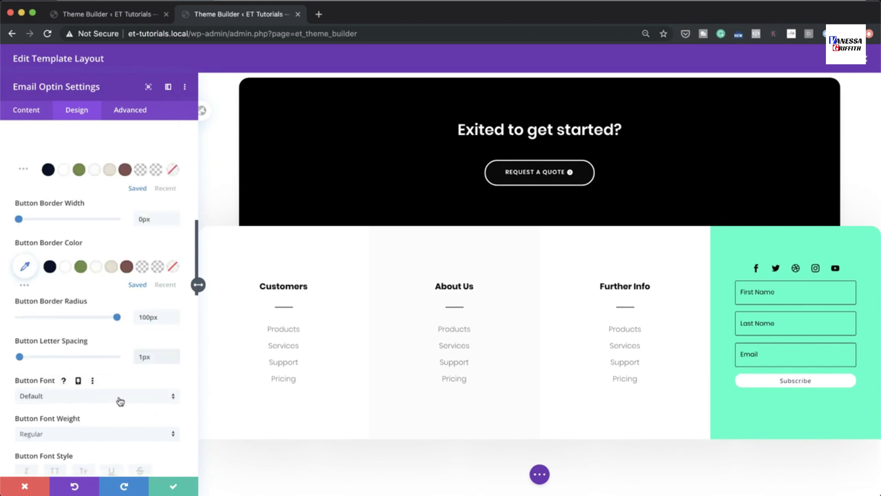
left_click(120, 402)
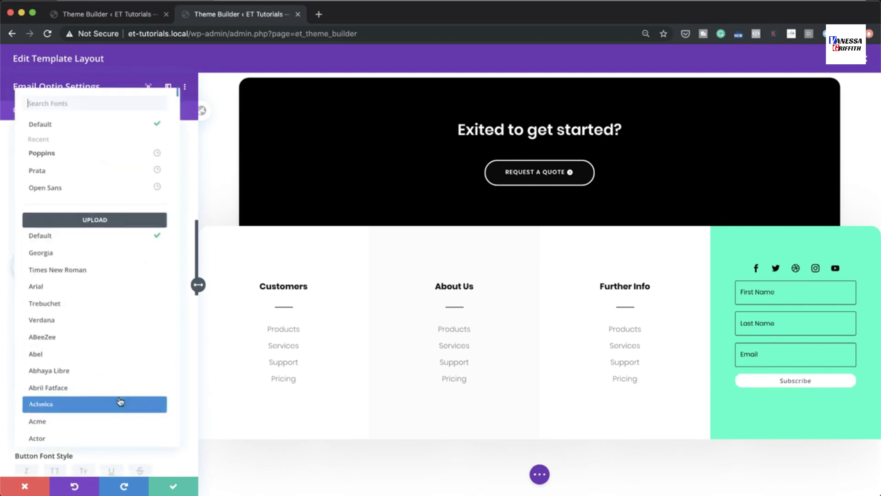
left_click(82, 153)
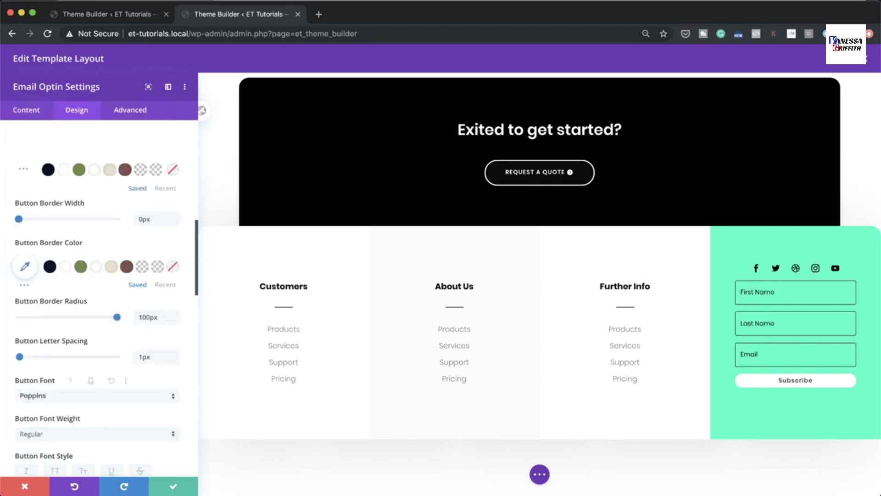
scroll(134, 443, "down", 4)
left_click(87, 344)
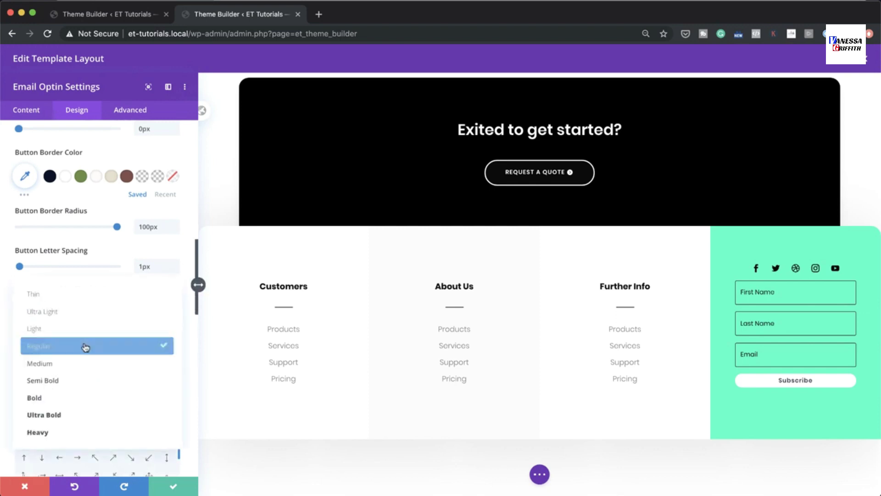
left_click(85, 379)
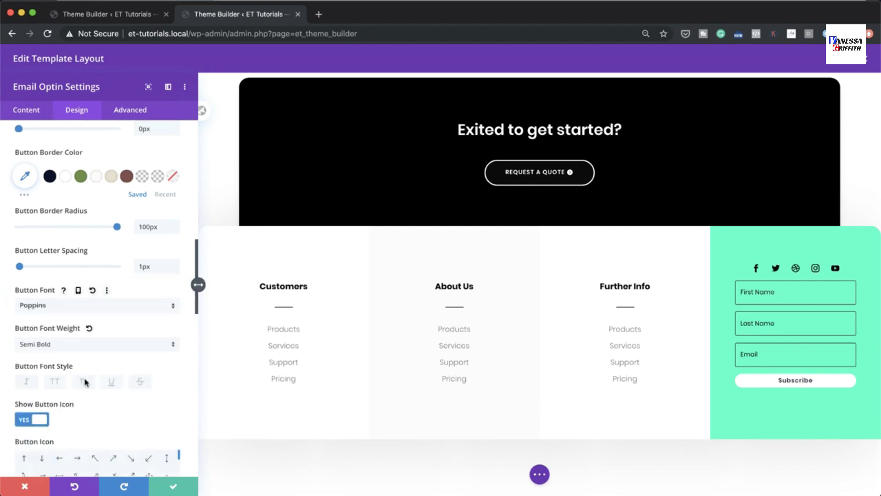
left_click(56, 383)
Choose the filled circle with a right-pointing chevron as the Subscribe button's icon.
scroll(187, 403, "down", 3)
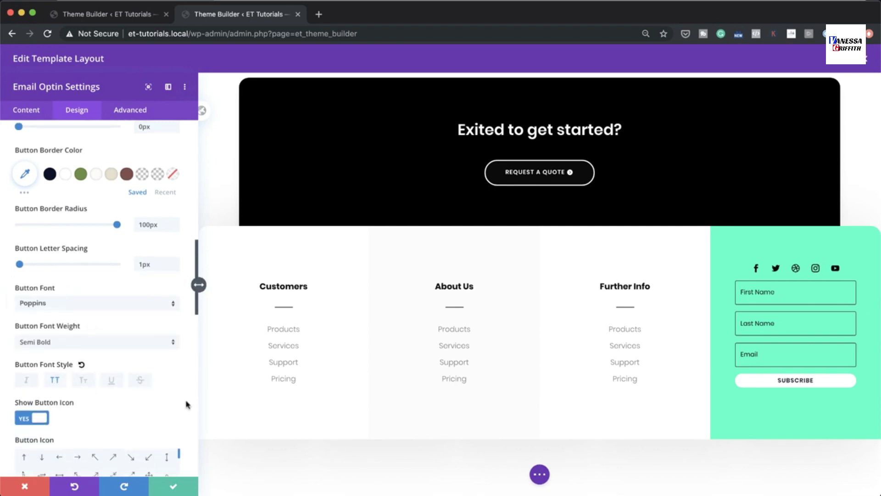
scroll(187, 404, "down", 4)
left_click_drag(178, 294, 182, 331)
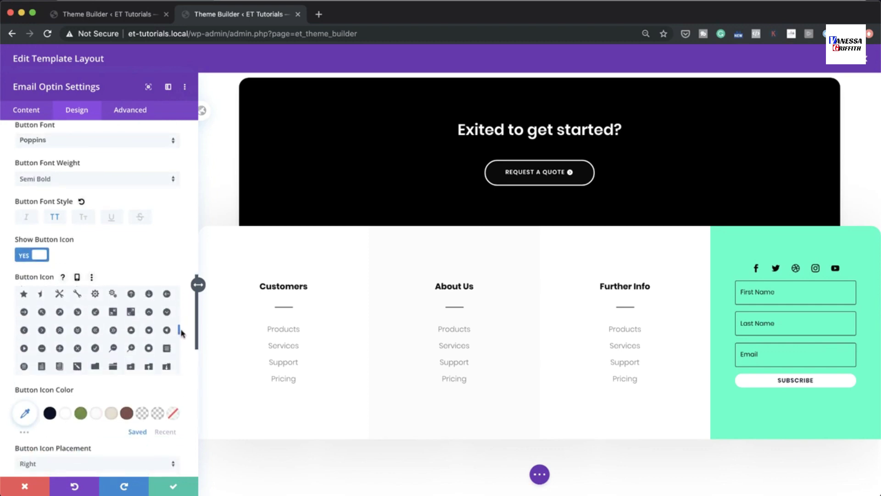
left_click(43, 331)
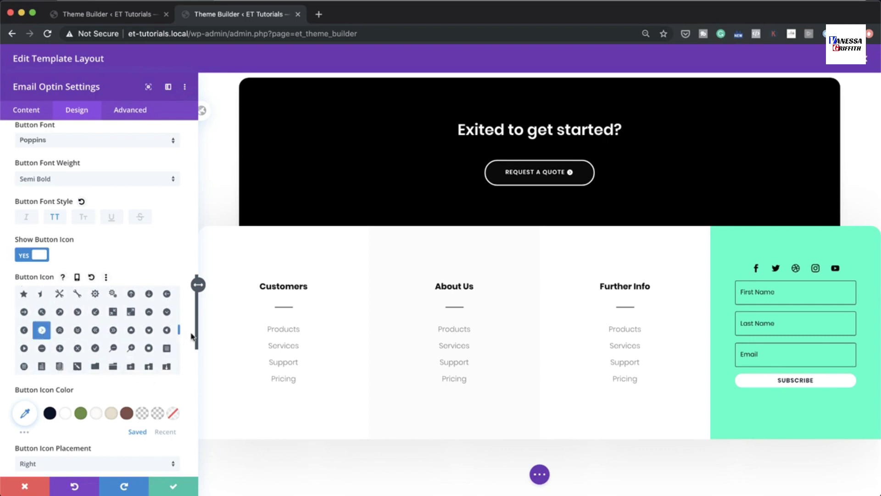
left_click_drag(196, 344, 197, 381)
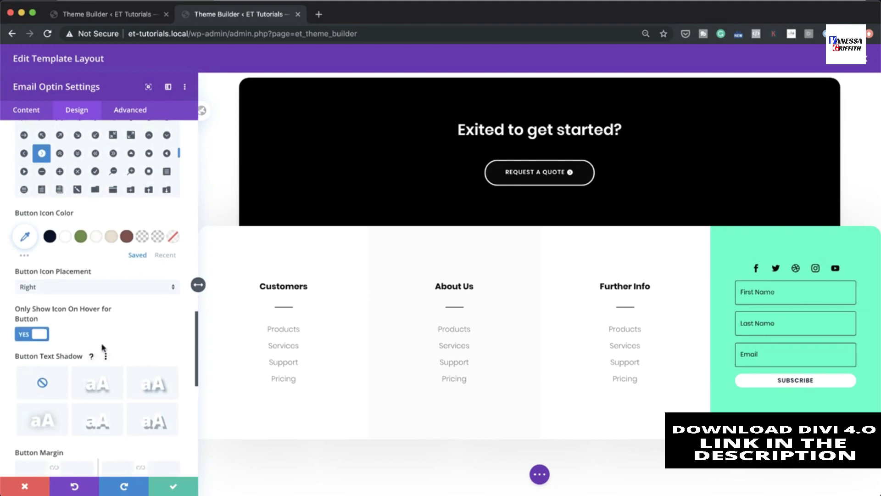
Make the Subscribe button's icon always visible, set its top and bottom padding to 15px, and save the email optin settings.
left_click(25, 336)
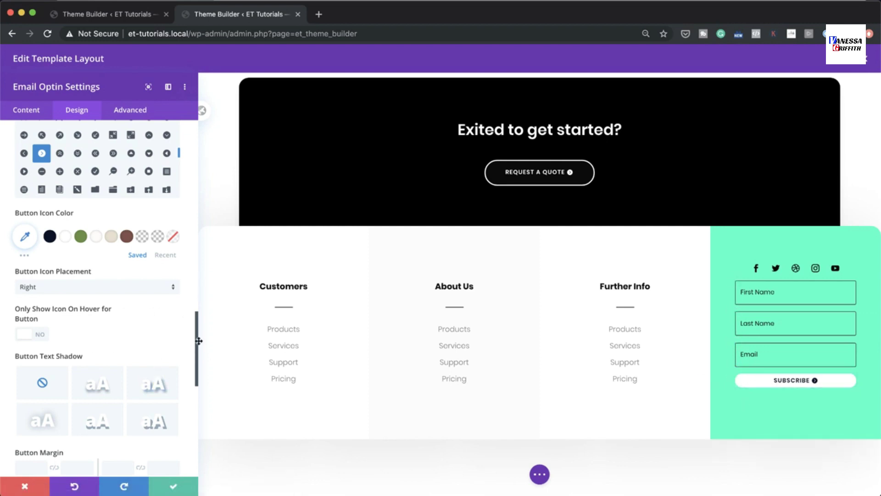
left_click_drag(197, 349, 199, 379)
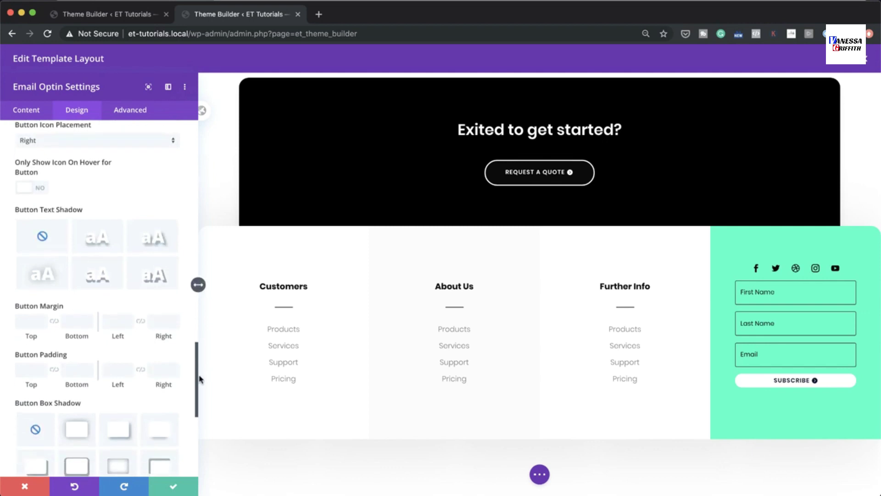
left_click(38, 373)
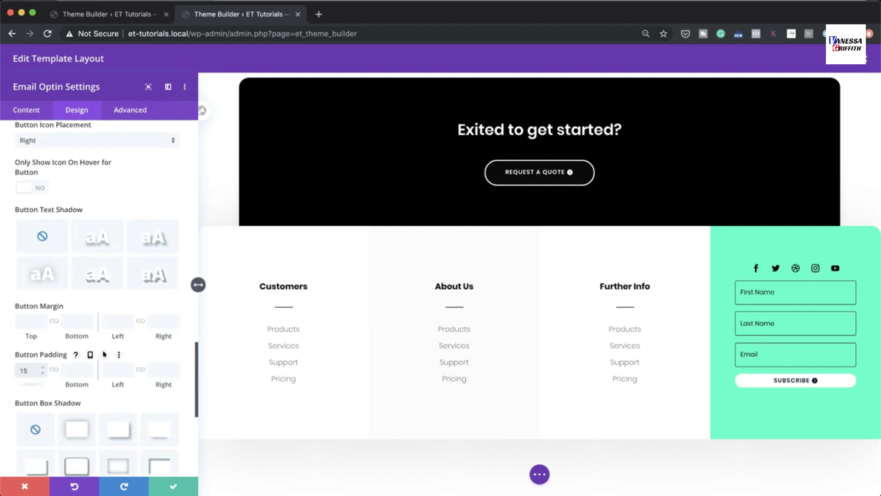
left_click(55, 369)
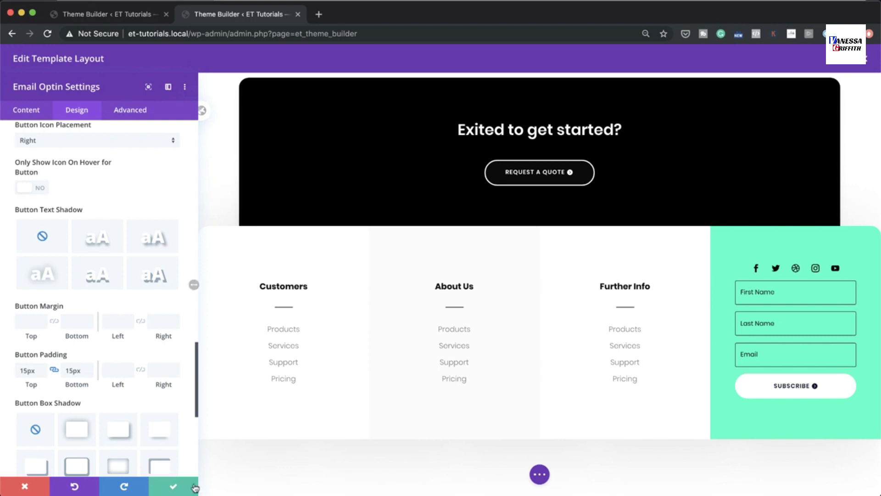
left_click(173, 486)
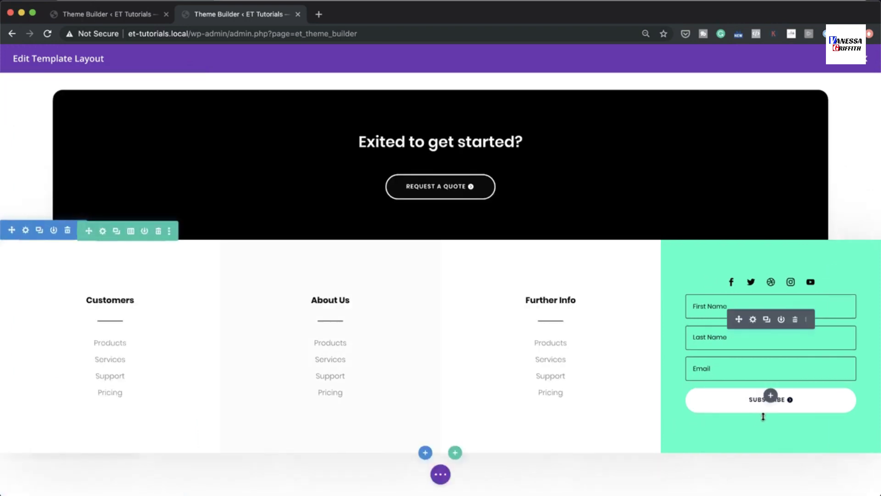
Add a Text module below the email optin form and set its body to the Current Date dynamic content.
left_click(770, 394)
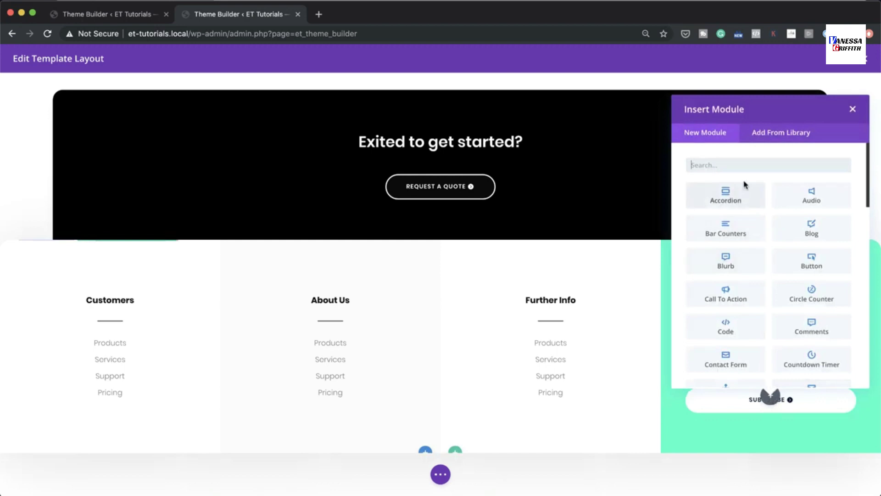
type("text")
left_click(717, 196)
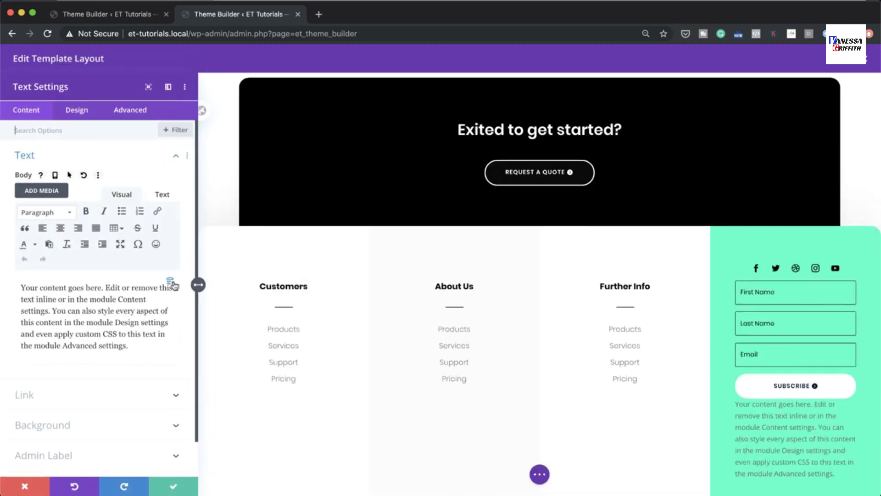
left_click(173, 283)
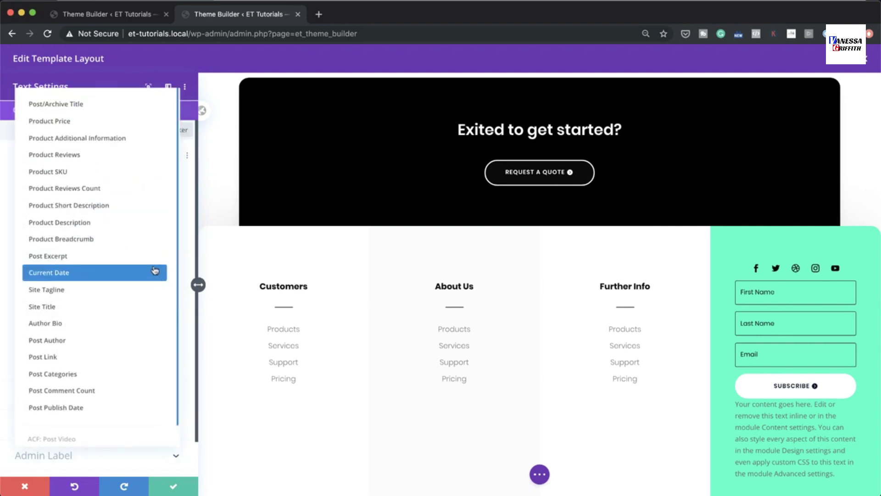
left_click(140, 274)
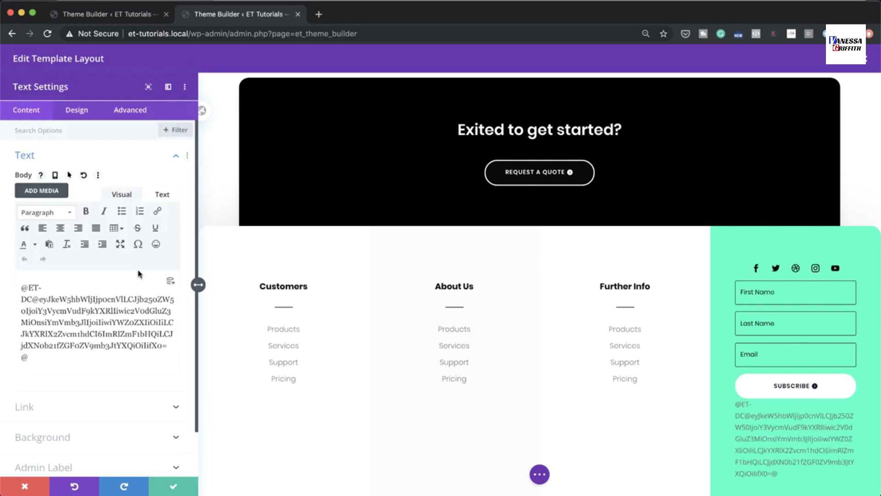
Put "Copyright &copy;" before the dynamic date and "| All Rights Reserved" after it.
left_click(81, 230)
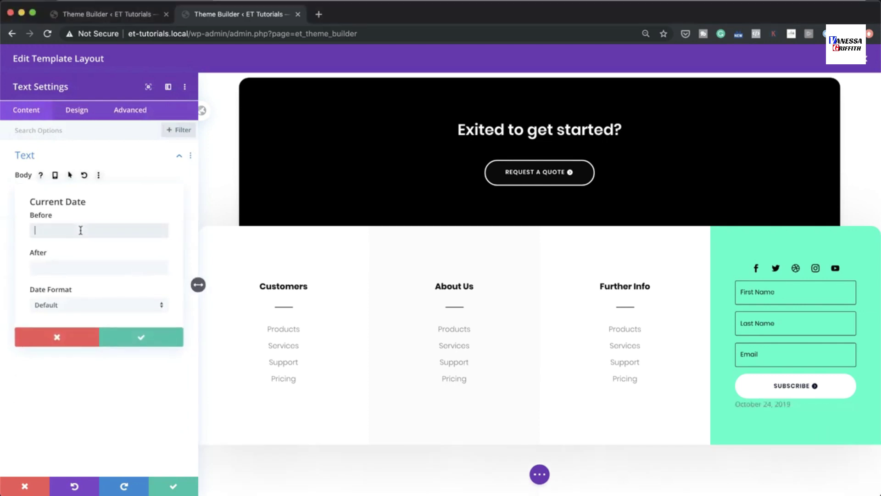
type("Copyright &copy;")
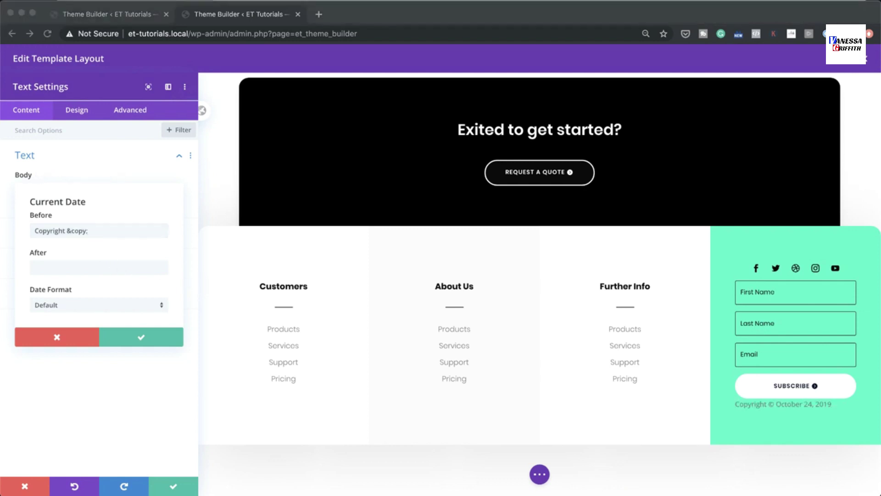
left_click(145, 270)
type("| All Rights Reserved")
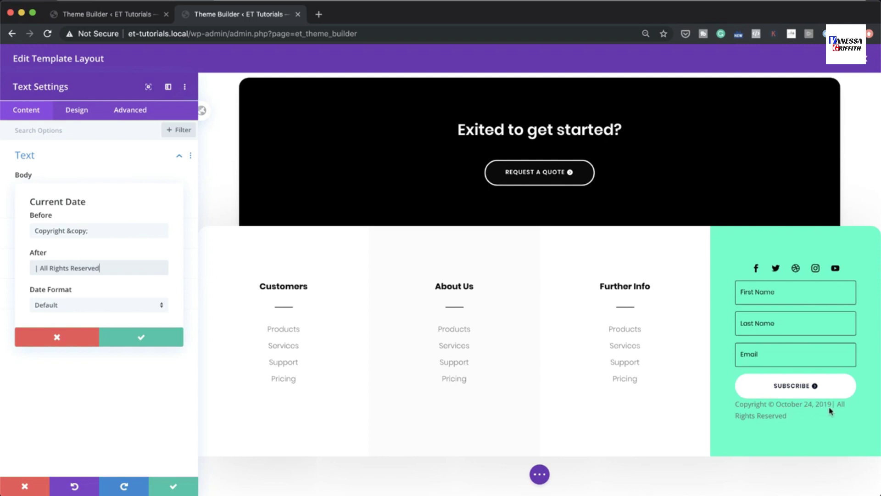
Give the dynamic date the custom format 20y and save the dynamic content settings.
left_click(81, 305)
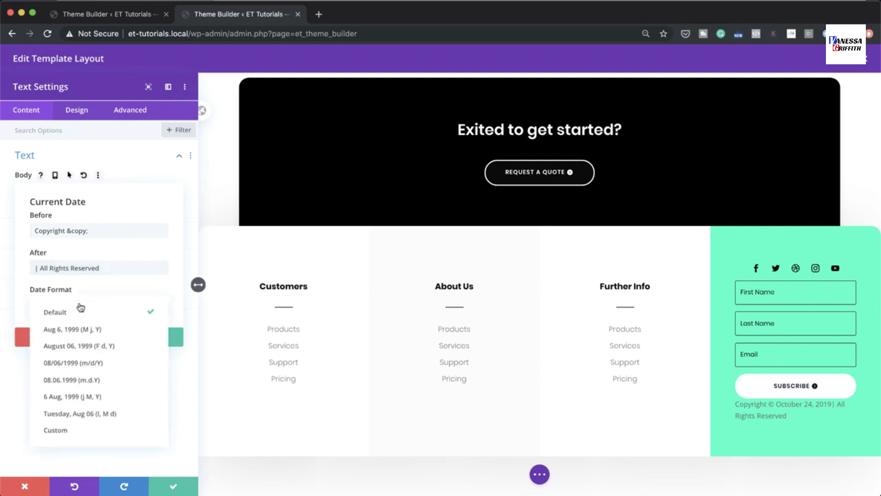
left_click(87, 431)
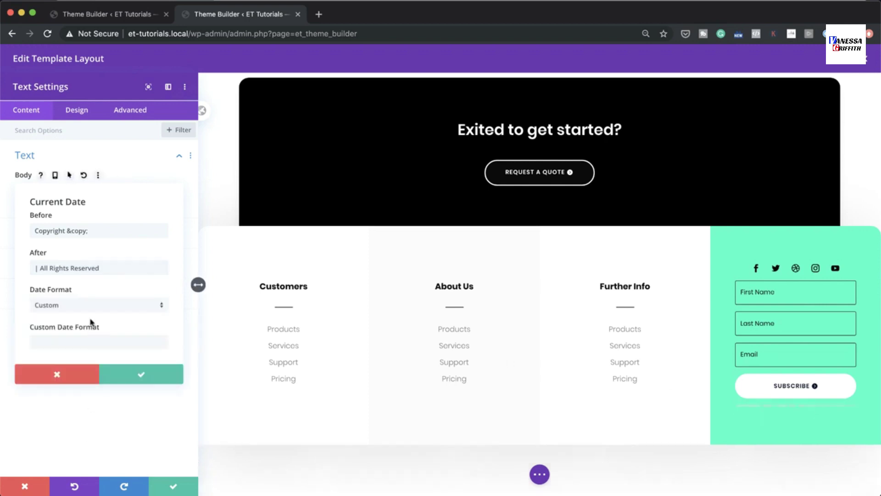
left_click(70, 344)
type("20y")
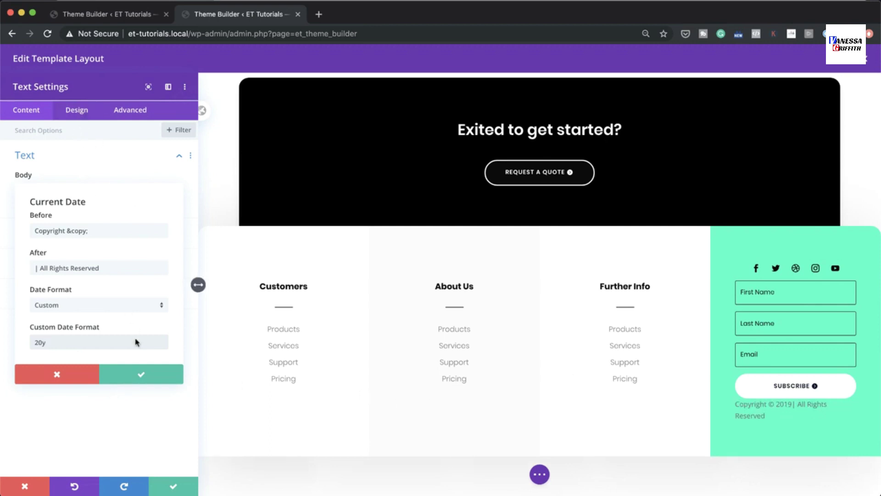
left_click(141, 374)
Set the copyright text's font to Poppins and its color to the saved near-black swatch.
left_click(84, 112)
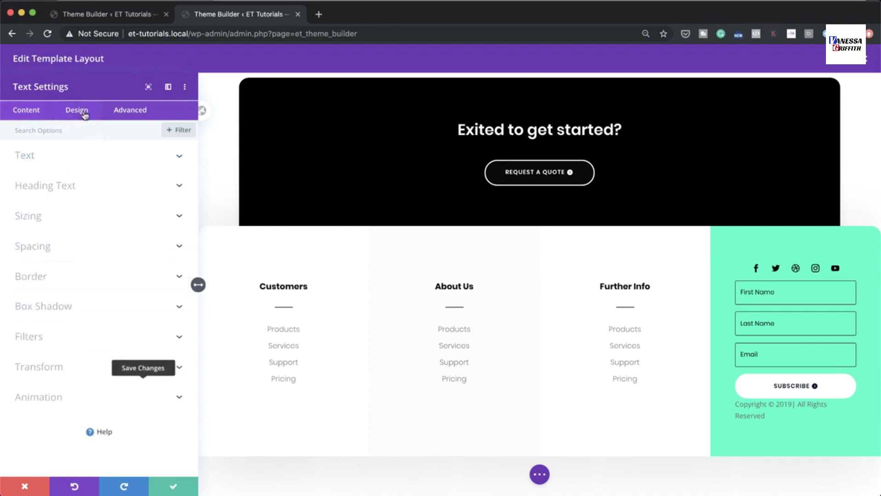
left_click(46, 163)
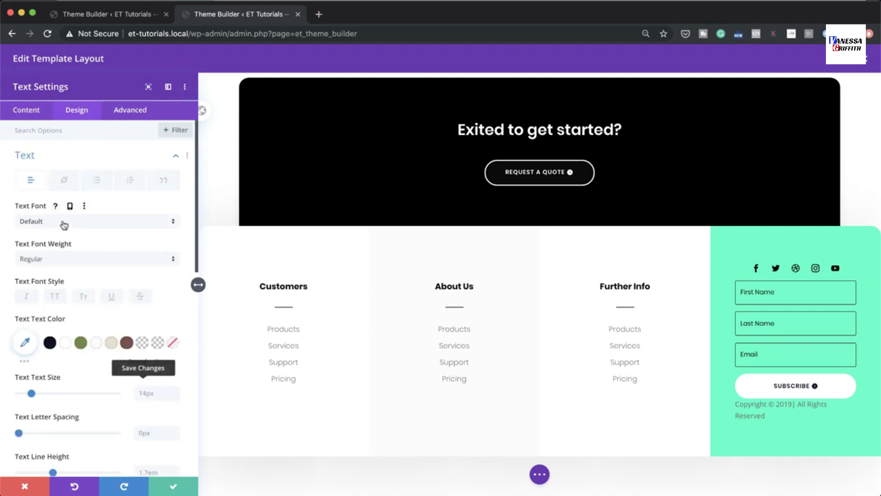
left_click(64, 225)
left_click(83, 155)
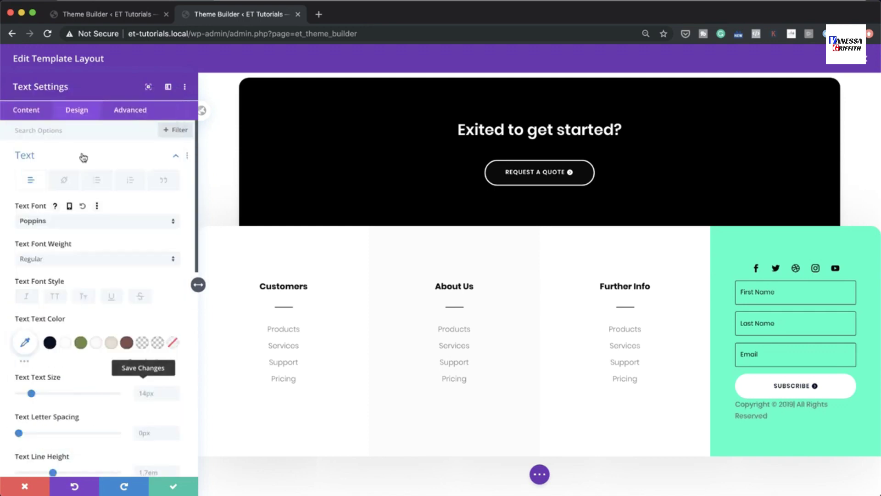
left_click(50, 342)
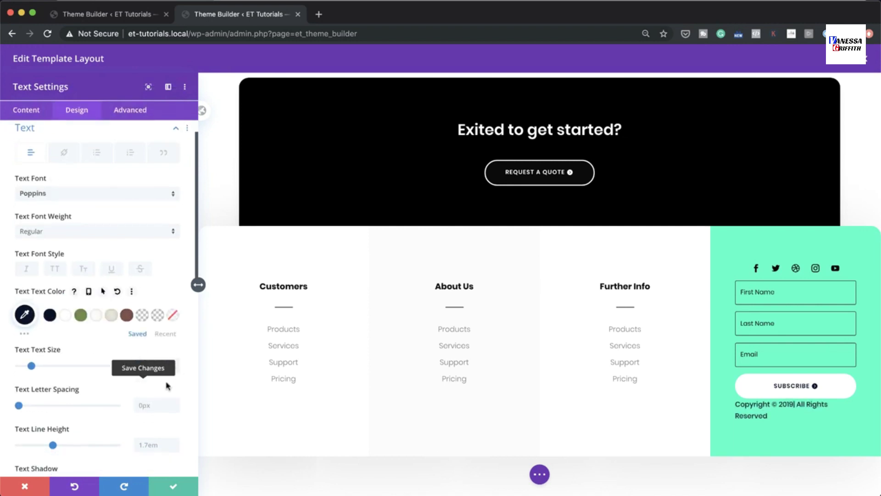
Set the copyright text's top margin to 50px and save the Text module settings.
scroll(78, 277, "down", 10)
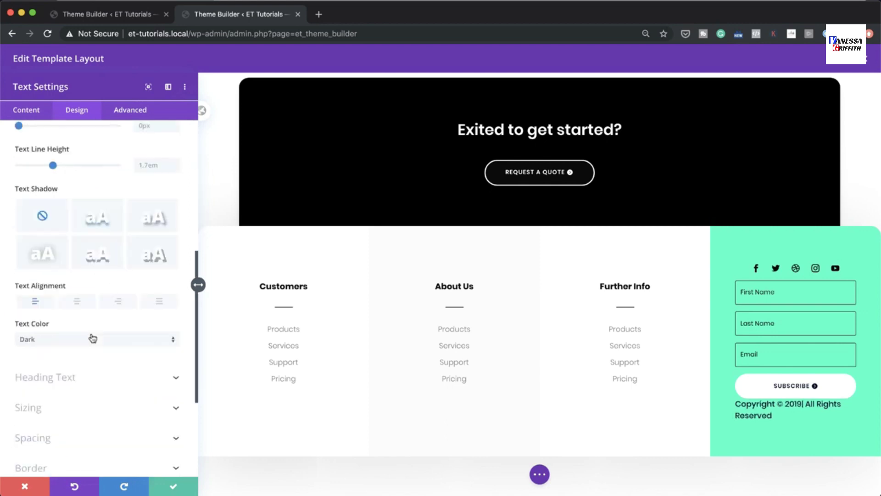
left_click(50, 353)
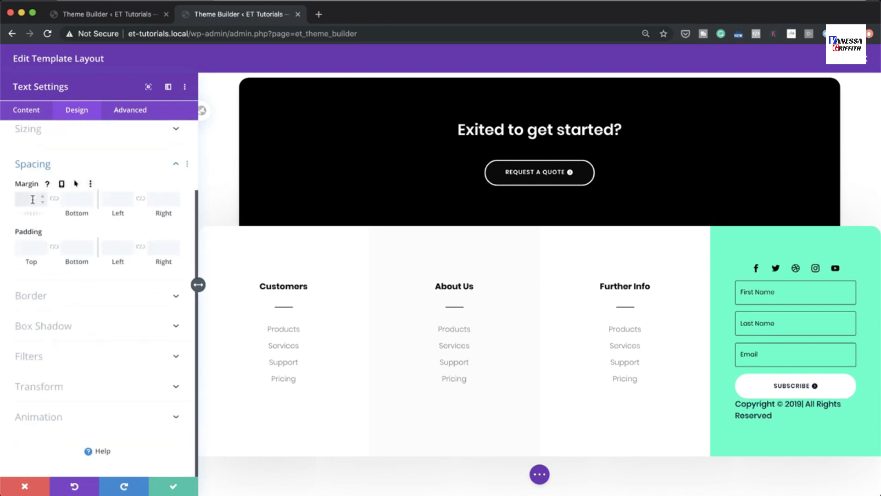
type("px")
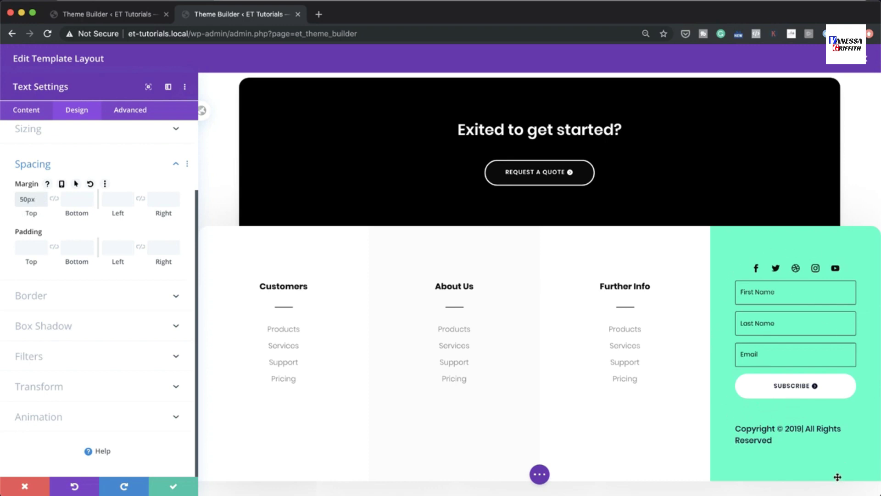
left_click(173, 486)
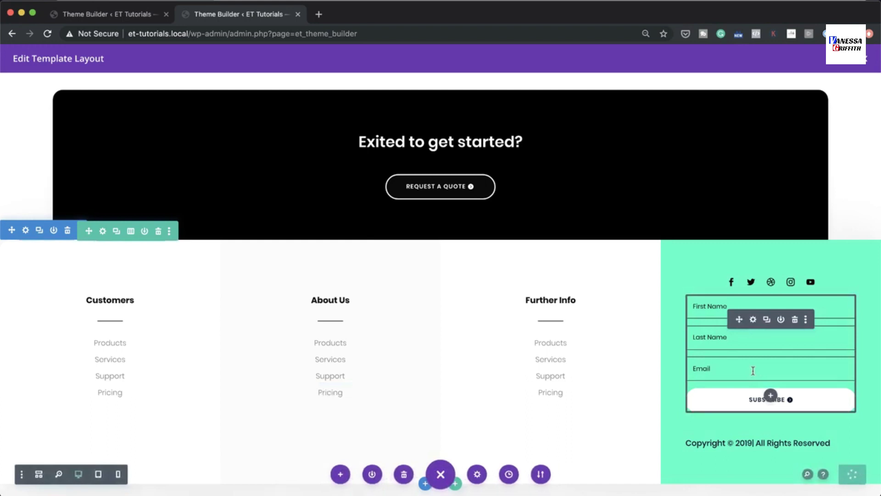
Close the footer layout editor and save the Theme Builder changes.
left_click(865, 59)
left_click(134, 107)
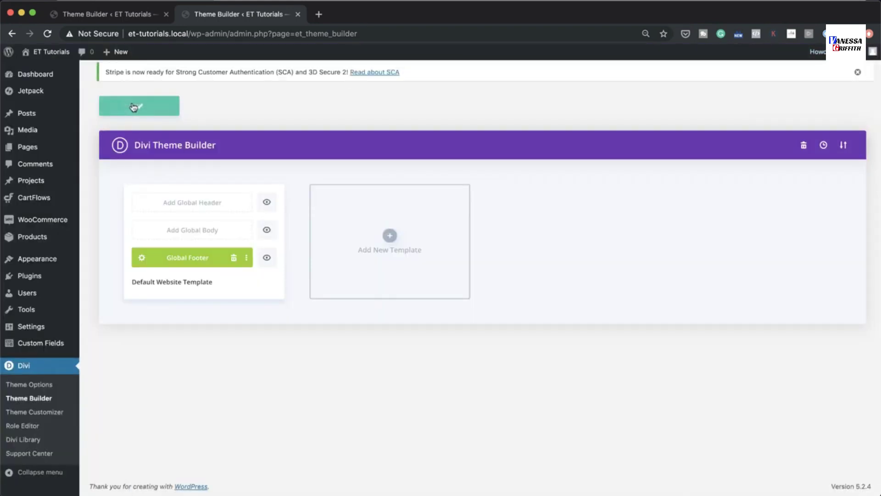
Visit the live site and examine the finished global footer at the end of the home page, including the quote button.
mouse_move(52, 52)
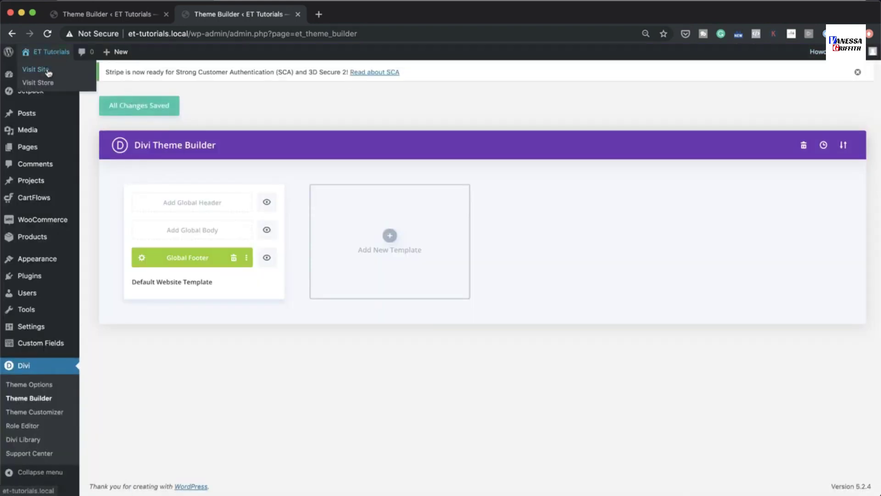
left_click(48, 71)
scroll(452, 285, "down", 10)
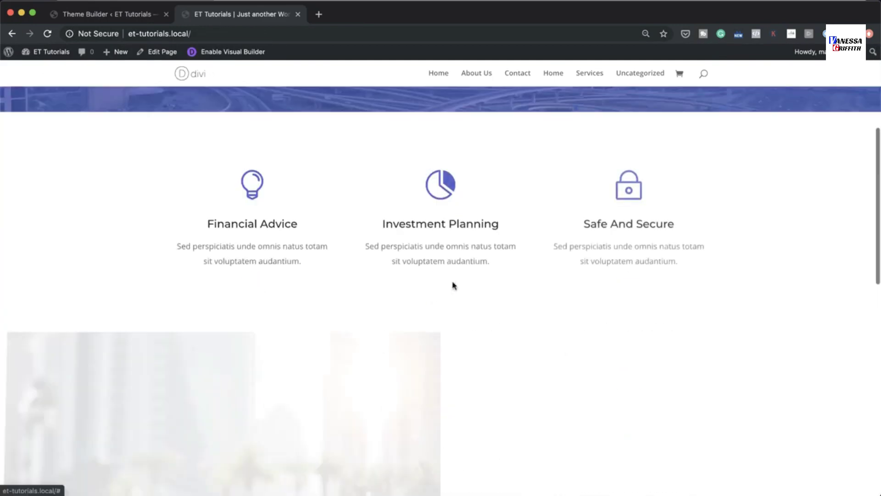
scroll(452, 285, "down", 7)
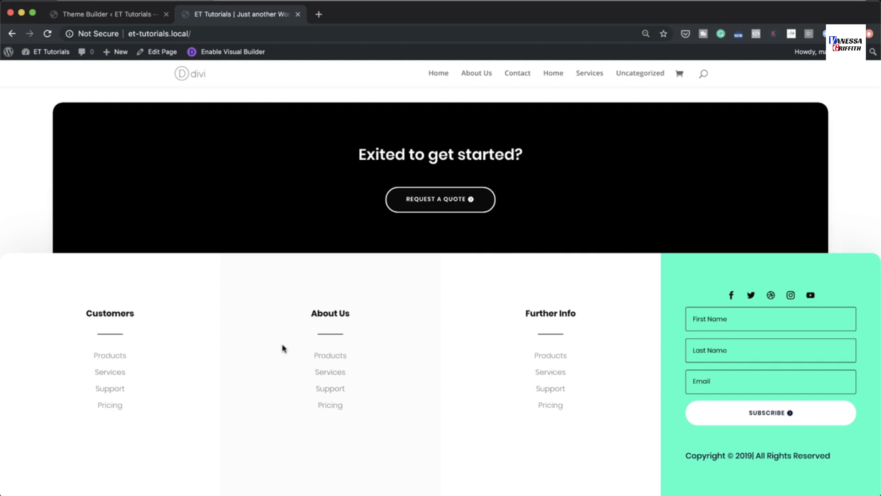
scroll(414, 400, "up", 2)
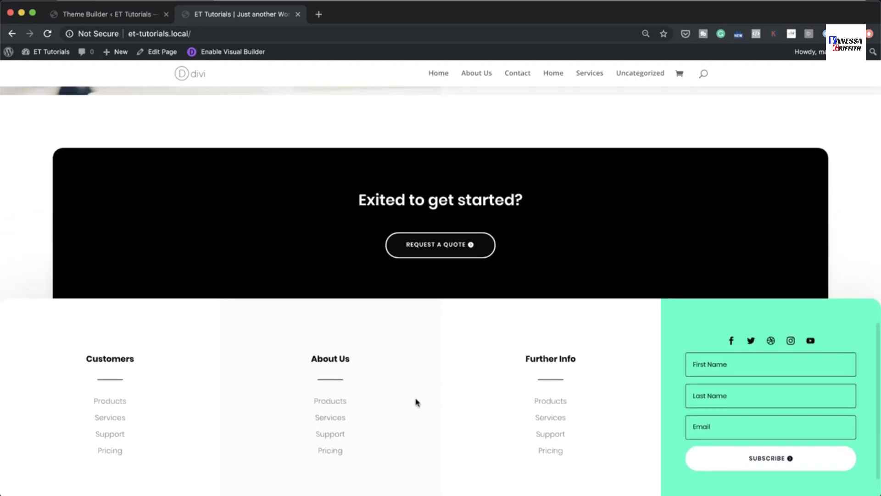
scroll(417, 402, "up", 1)
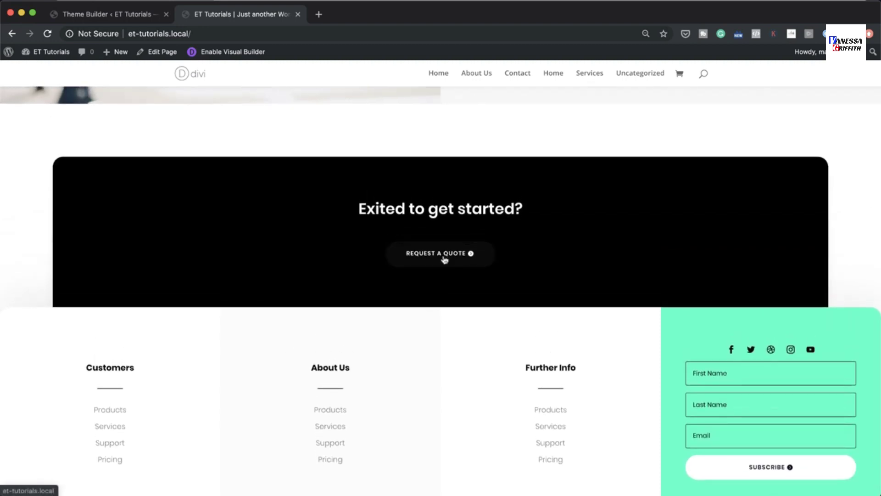
scroll(444, 430, "down", 2)
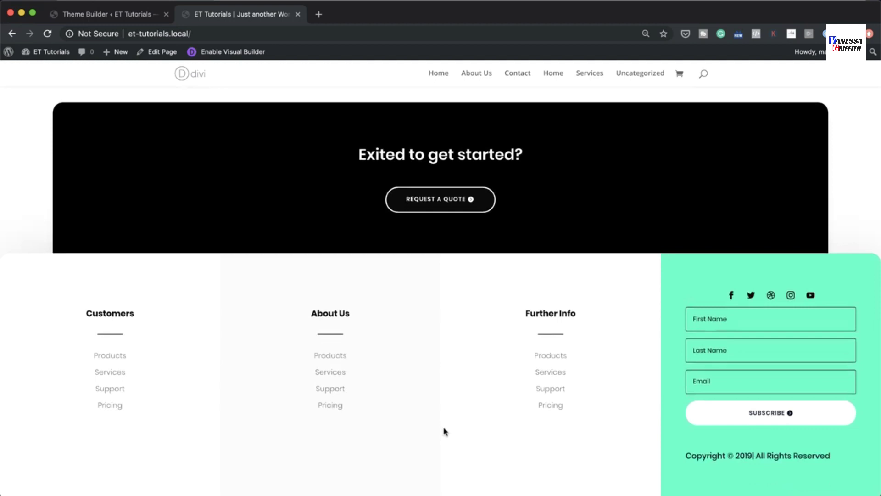